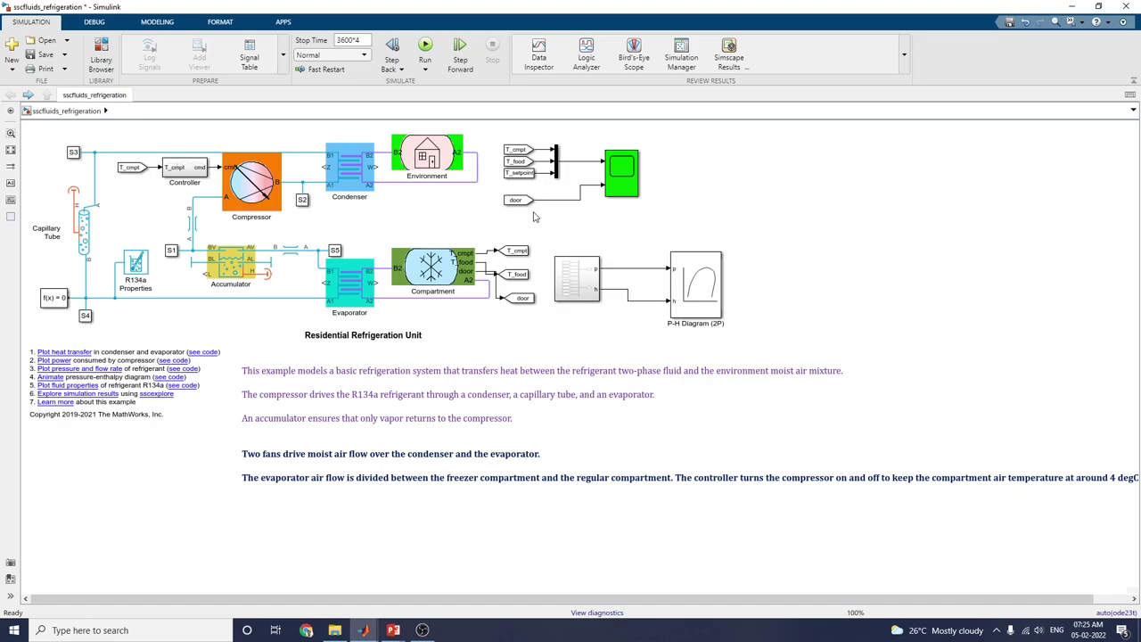
Step: Select the Compartment block in the Residential Refrigeration Unit diagram
click(448, 259)
scroll(448, 259, up, 3)
drag(423, 605, 373, 607)
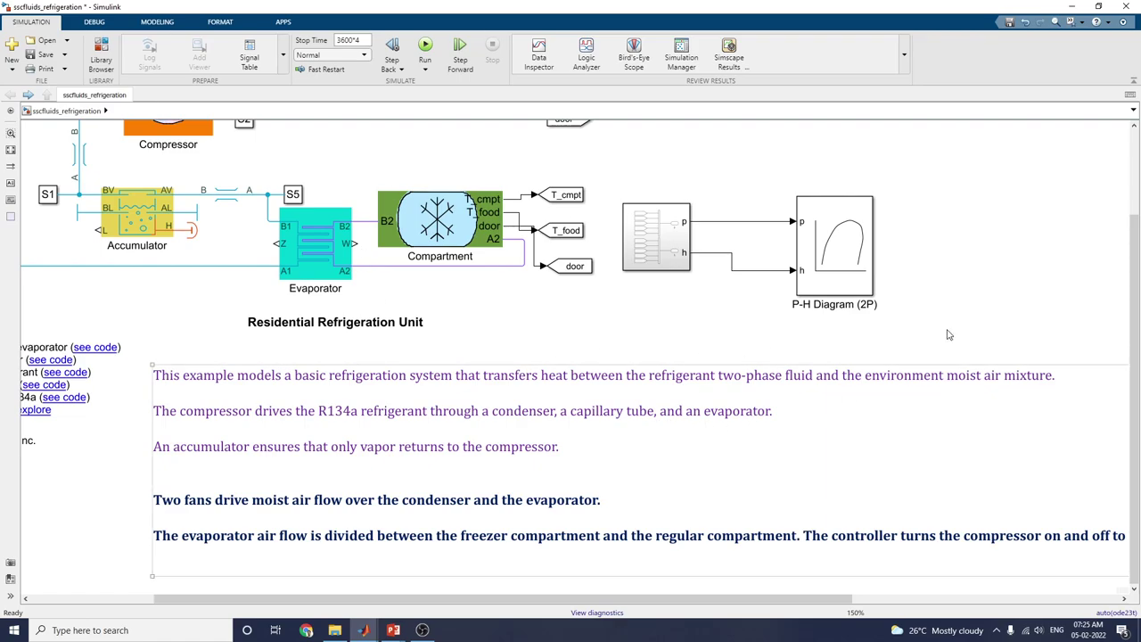
drag(1133, 316, 1138, 252)
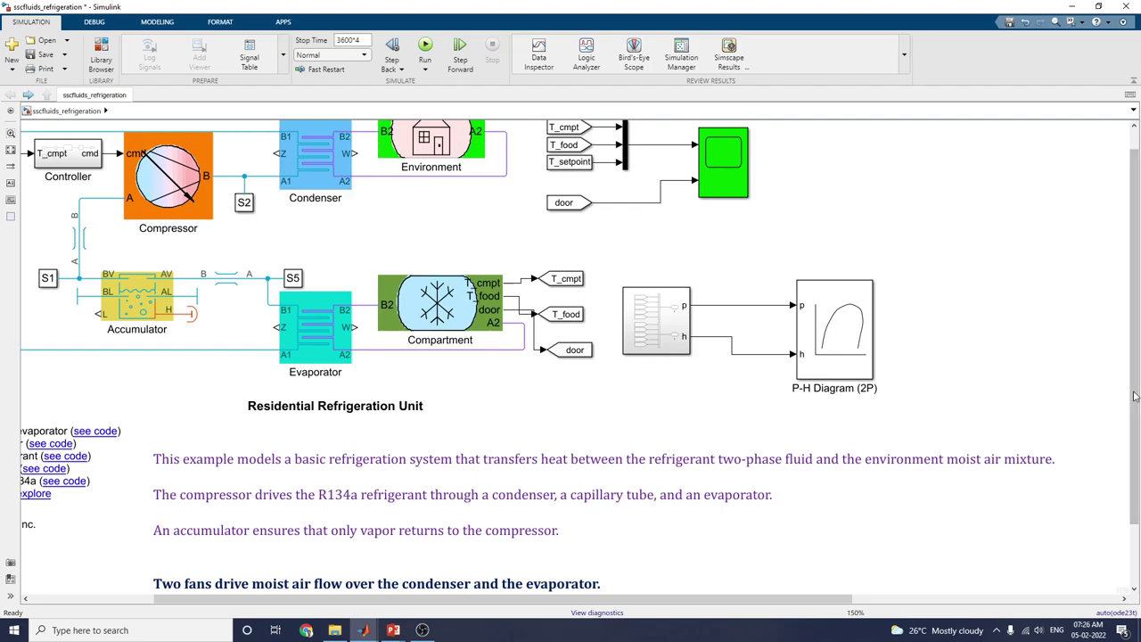
scroll(1134, 396, right, 2)
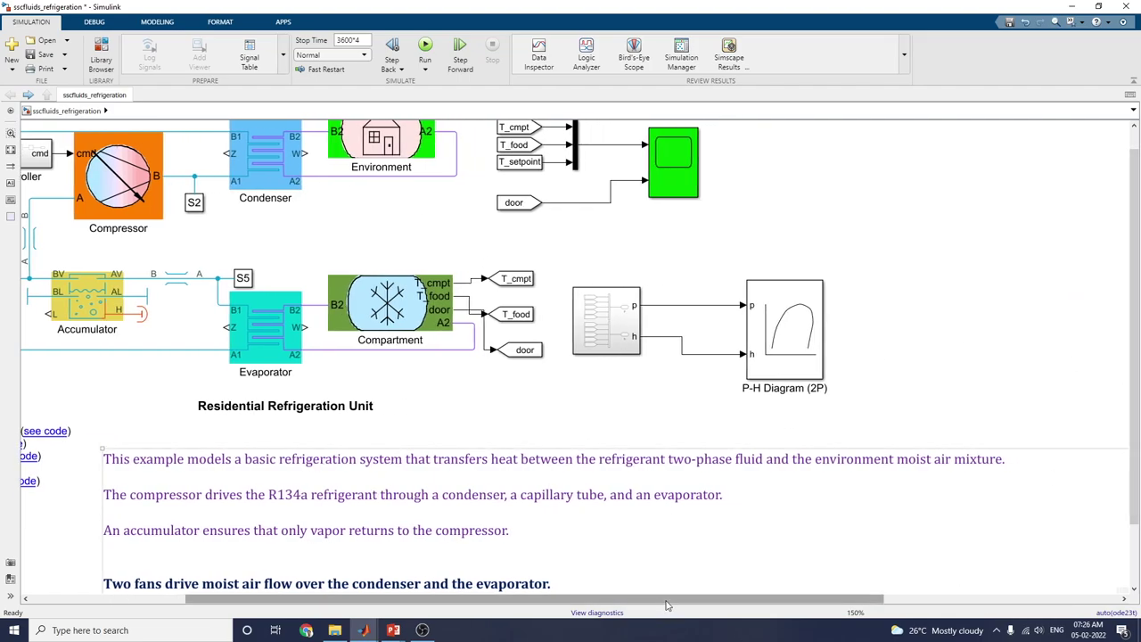
drag(666, 602, 508, 603)
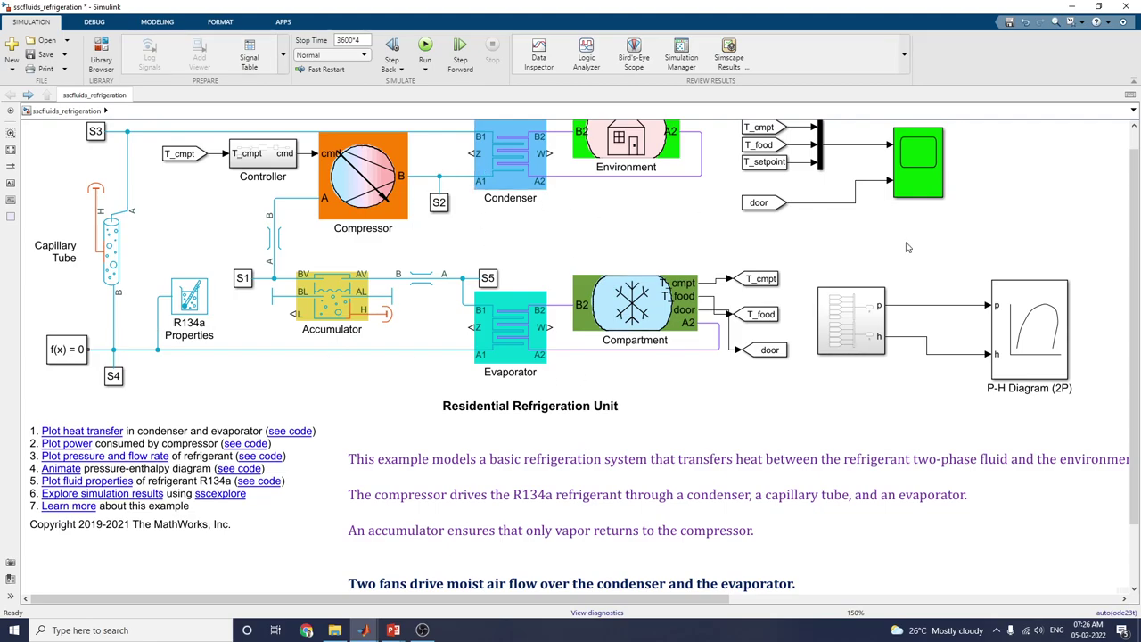
drag(1132, 321, 1133, 381)
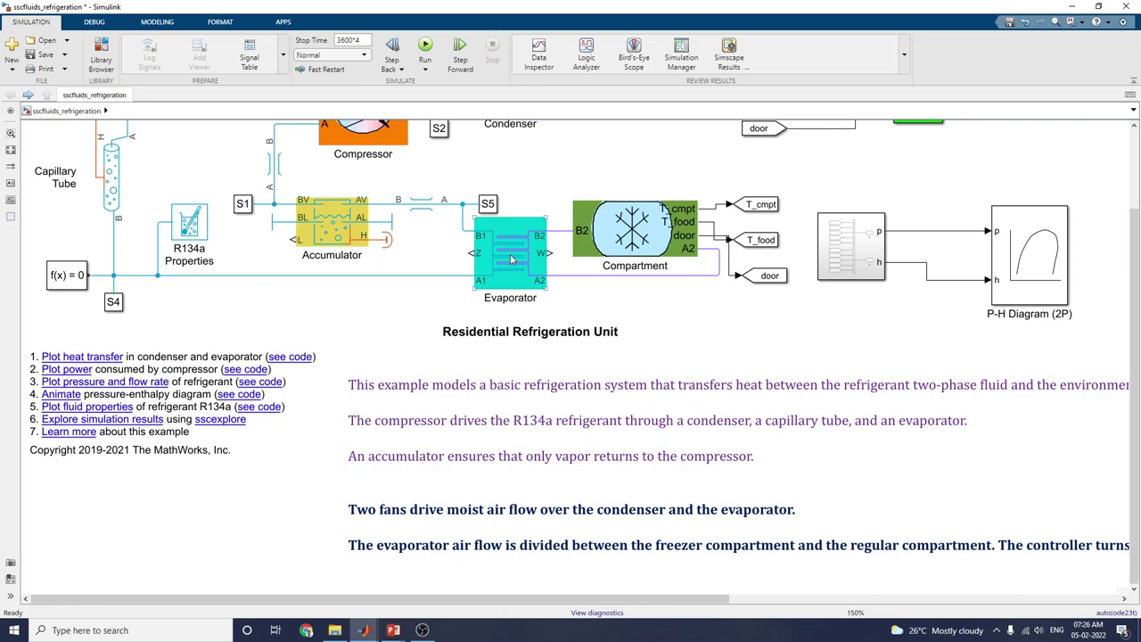
drag(694, 598, 1083, 592)
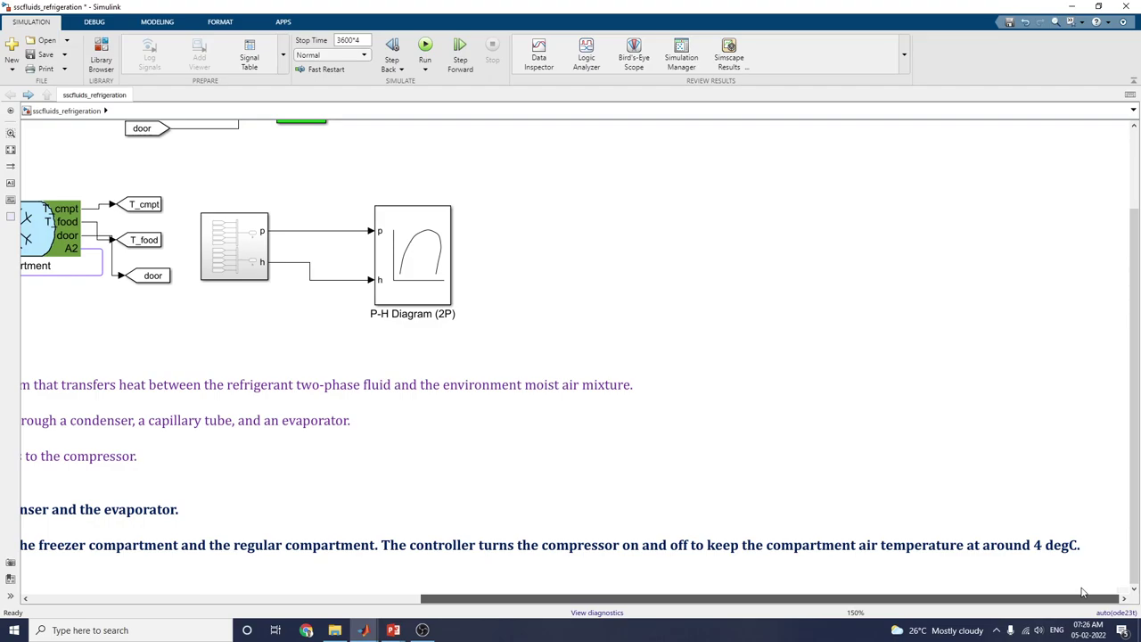
drag(1082, 592, 870, 616)
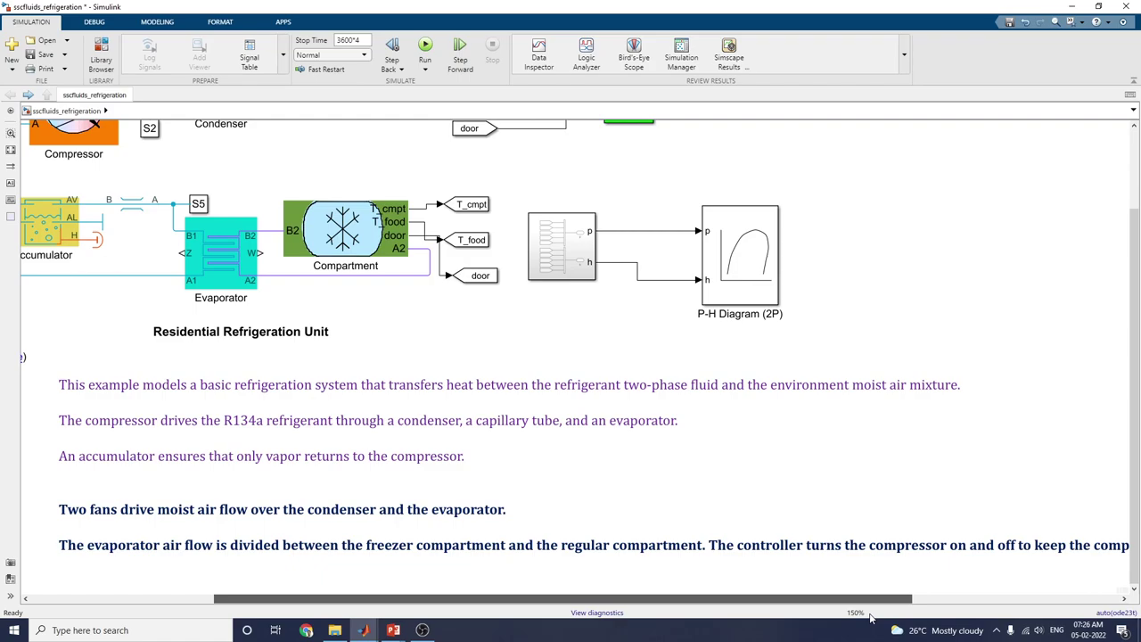
drag(870, 615, 819, 615)
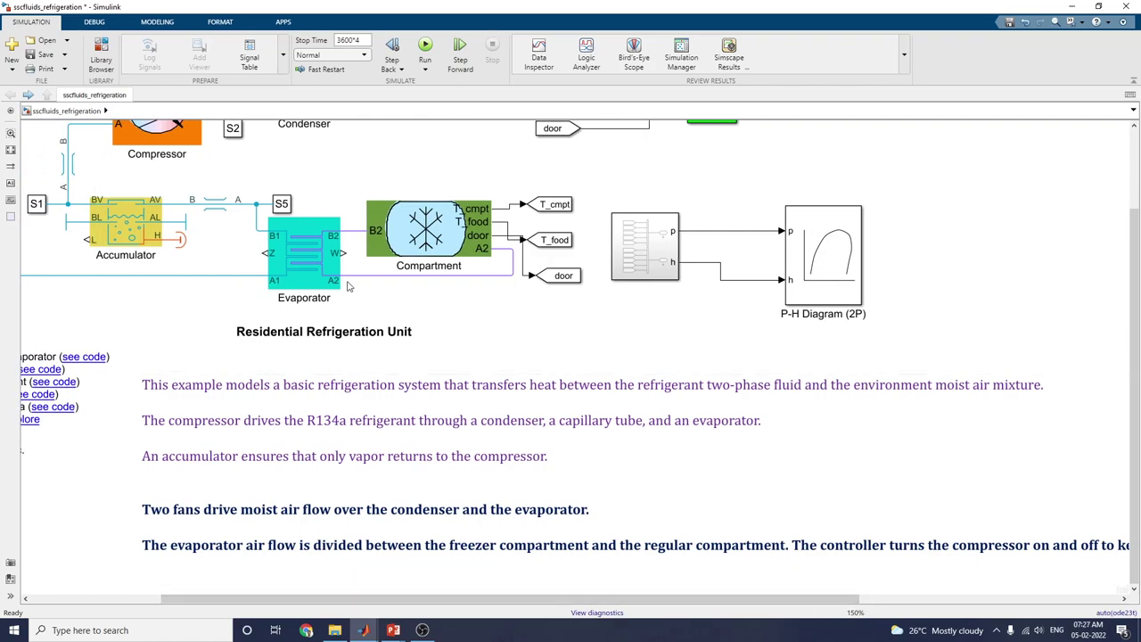
scroll(443, 609, down, 2)
drag(541, 605, 623, 596)
scroll(1135, 330, up, 5)
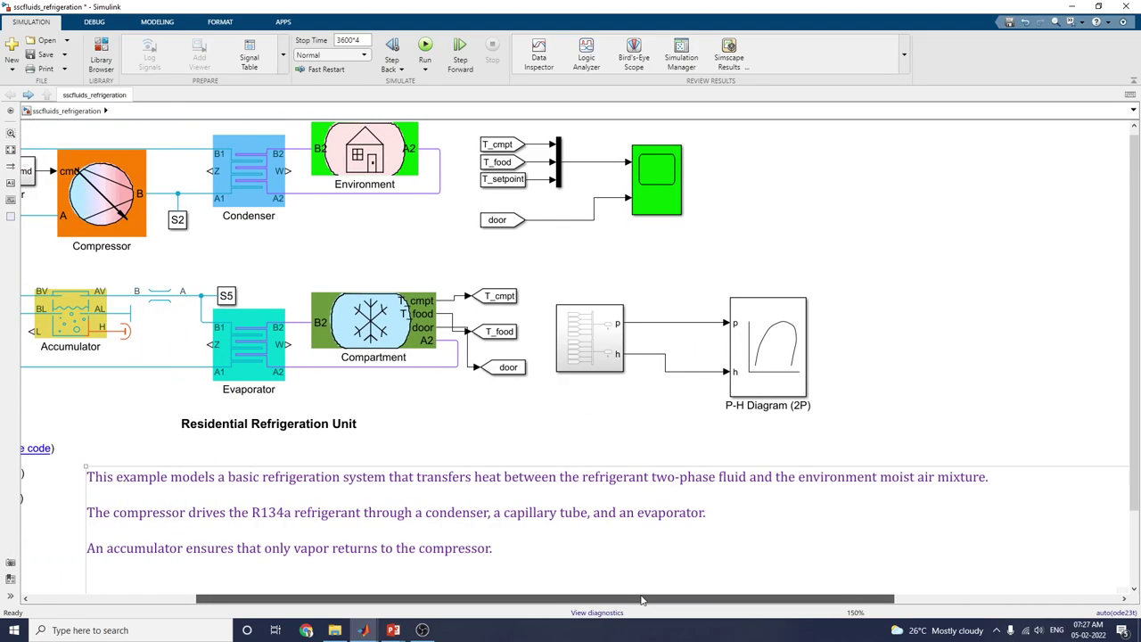
drag(1135, 446, 1138, 520)
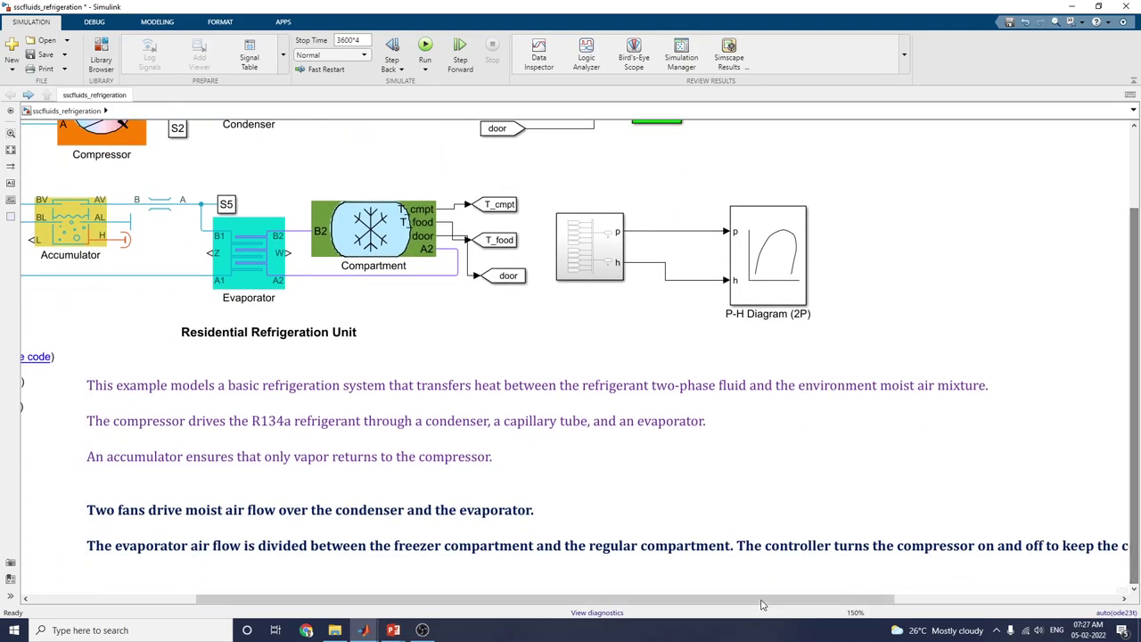
drag(708, 599, 906, 599)
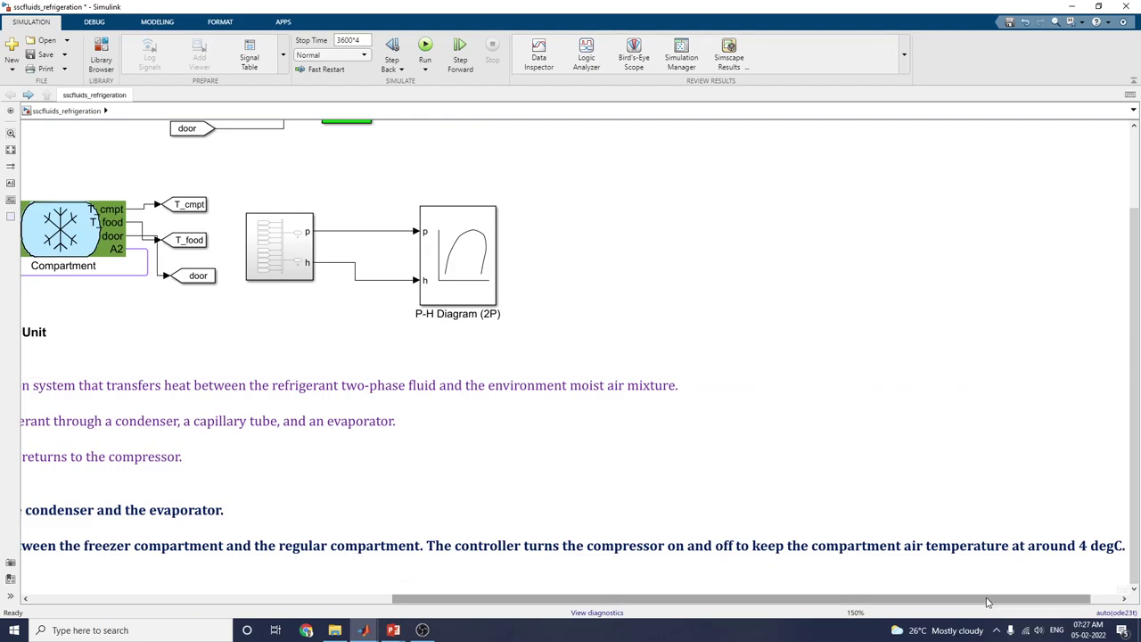
scroll(987, 603, left, 6)
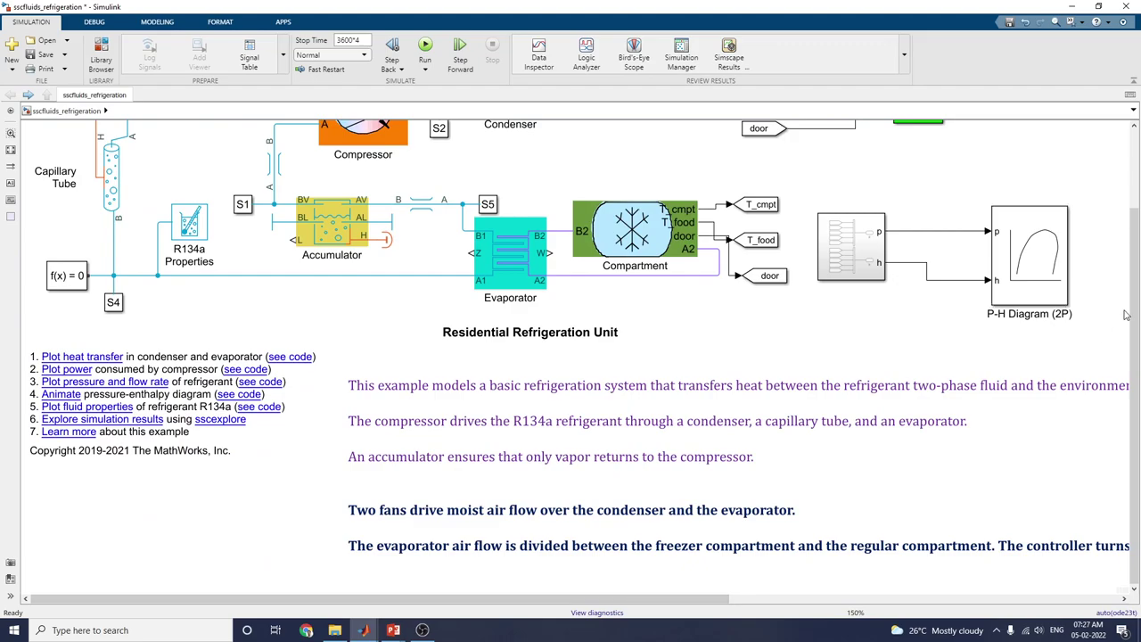
scroll(1126, 314, up, 3)
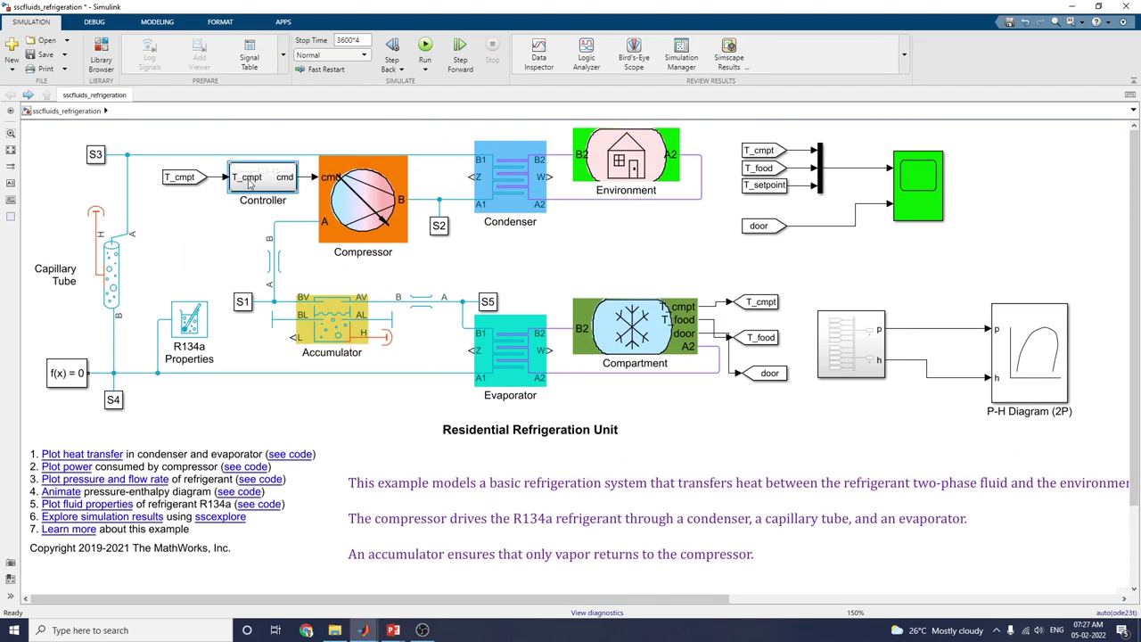
double_click(249, 182)
key(space)
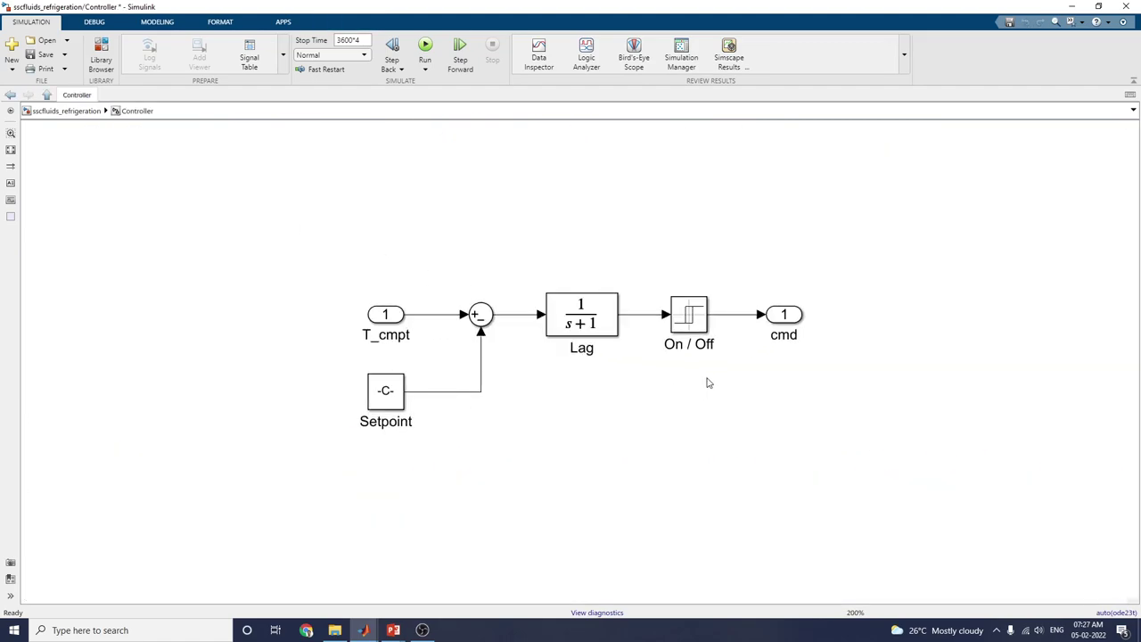
key(ctrl+plus)
click(739, 302)
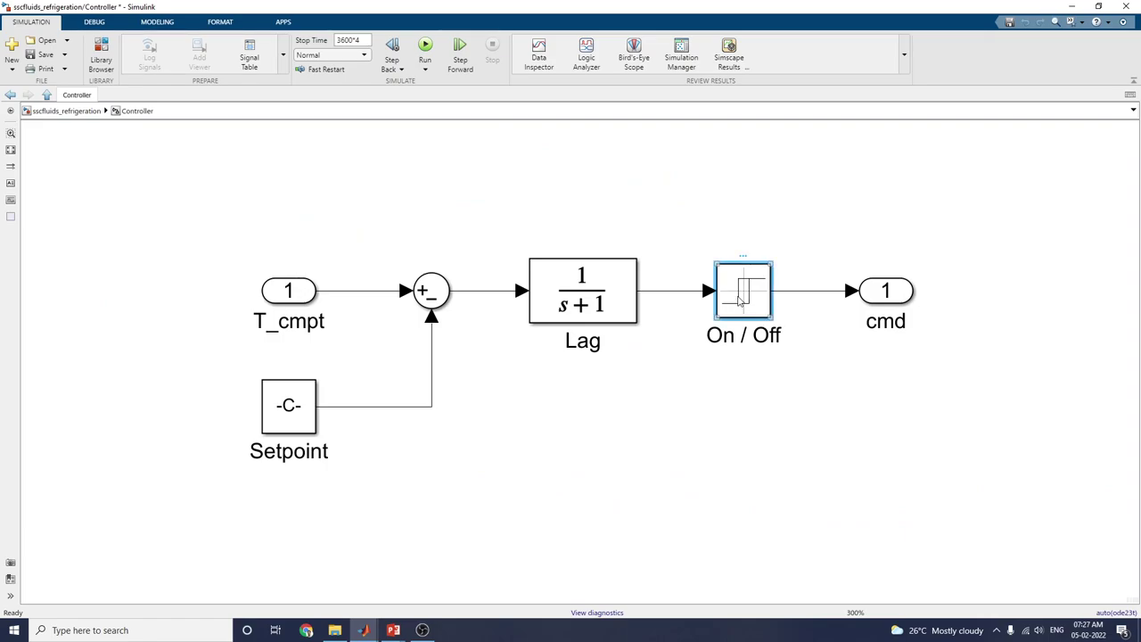
double_click(739, 301)
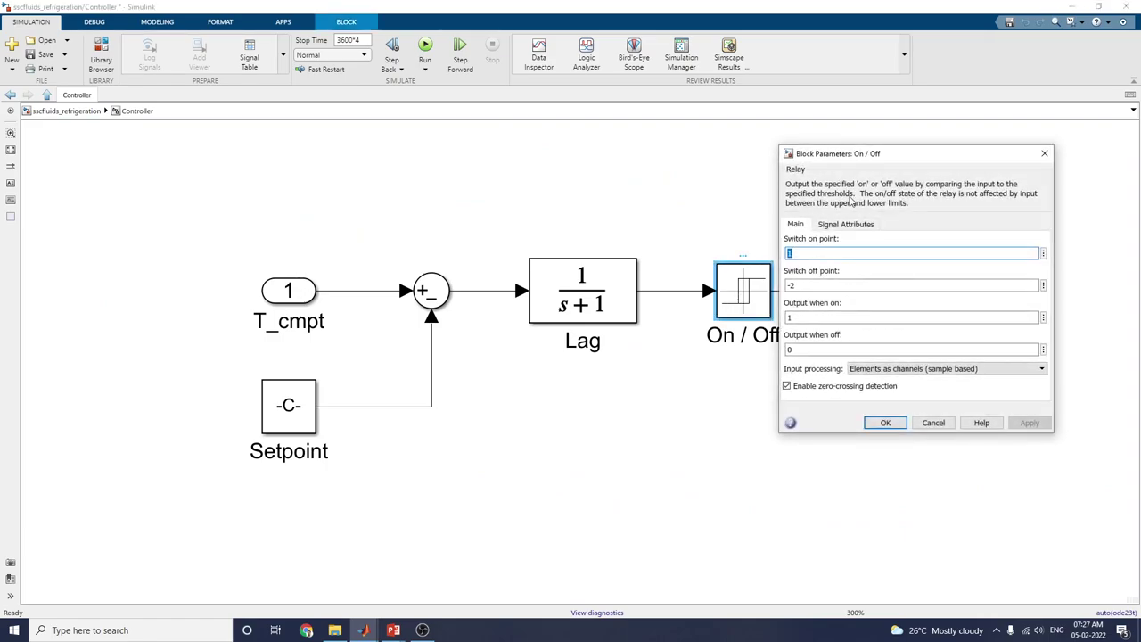
drag(841, 157, 378, 167)
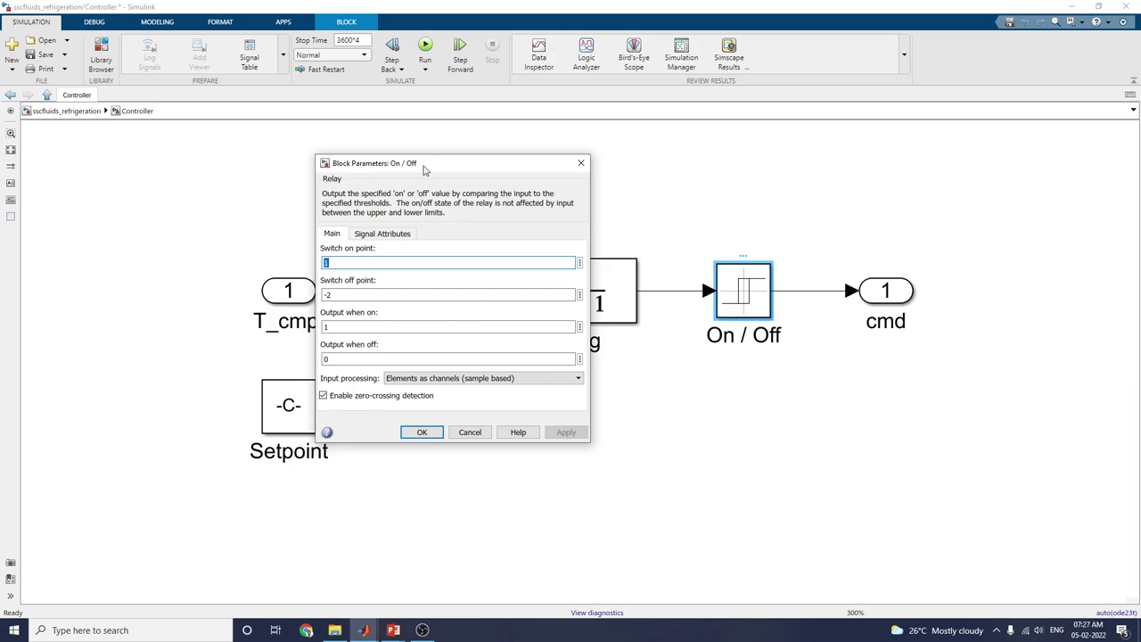
drag(459, 166, 730, 413)
click(602, 313)
double_click(603, 314)
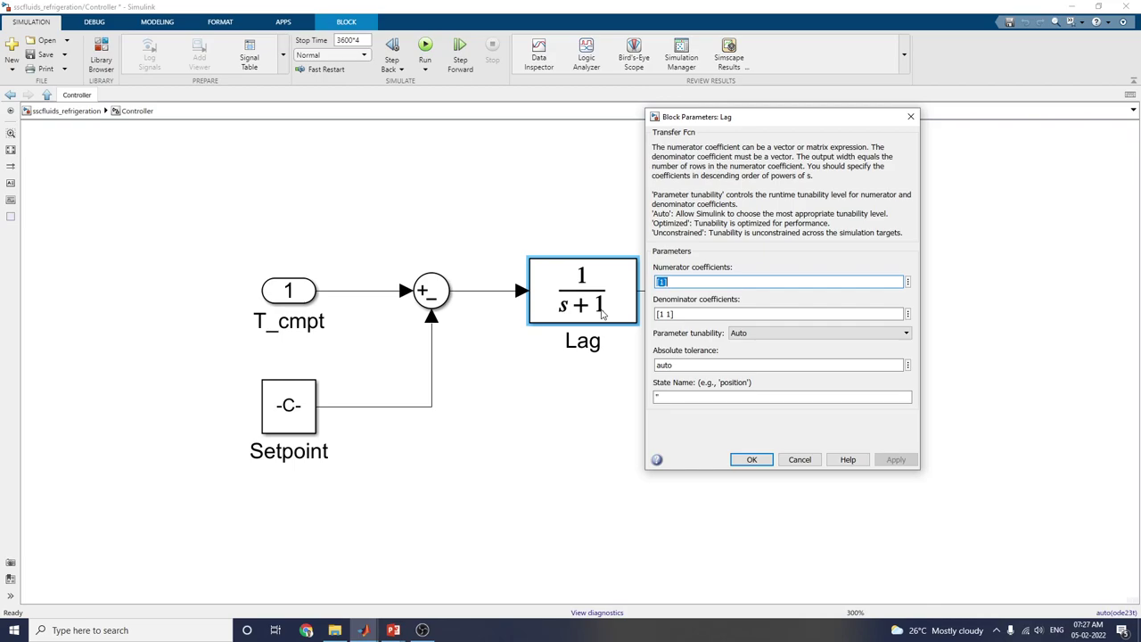
drag(763, 121, 874, 122)
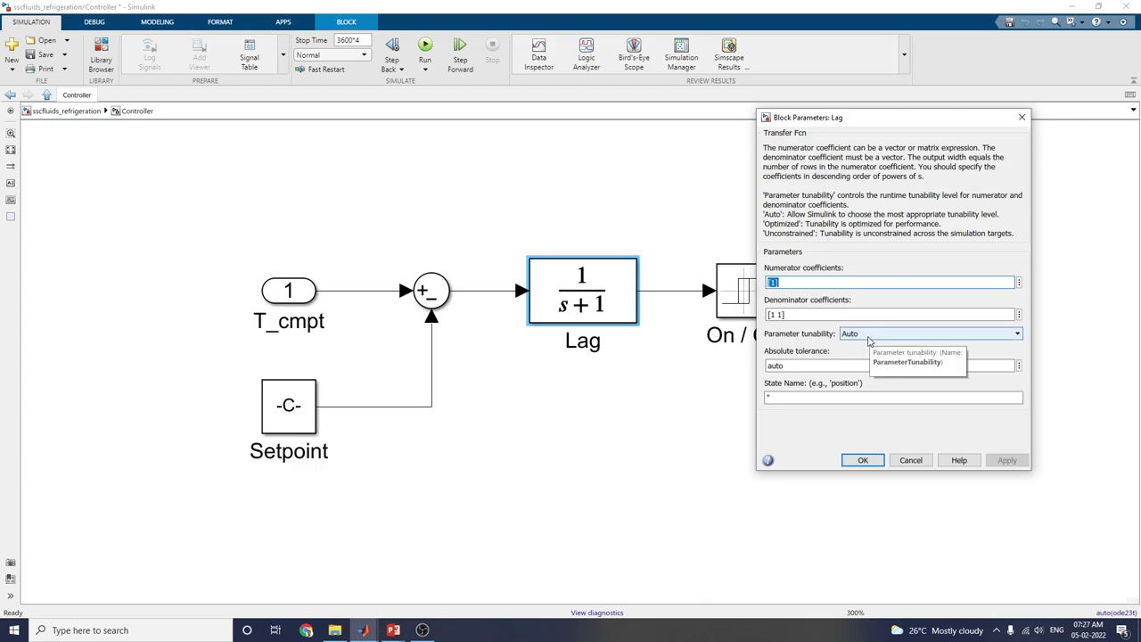
click(863, 460)
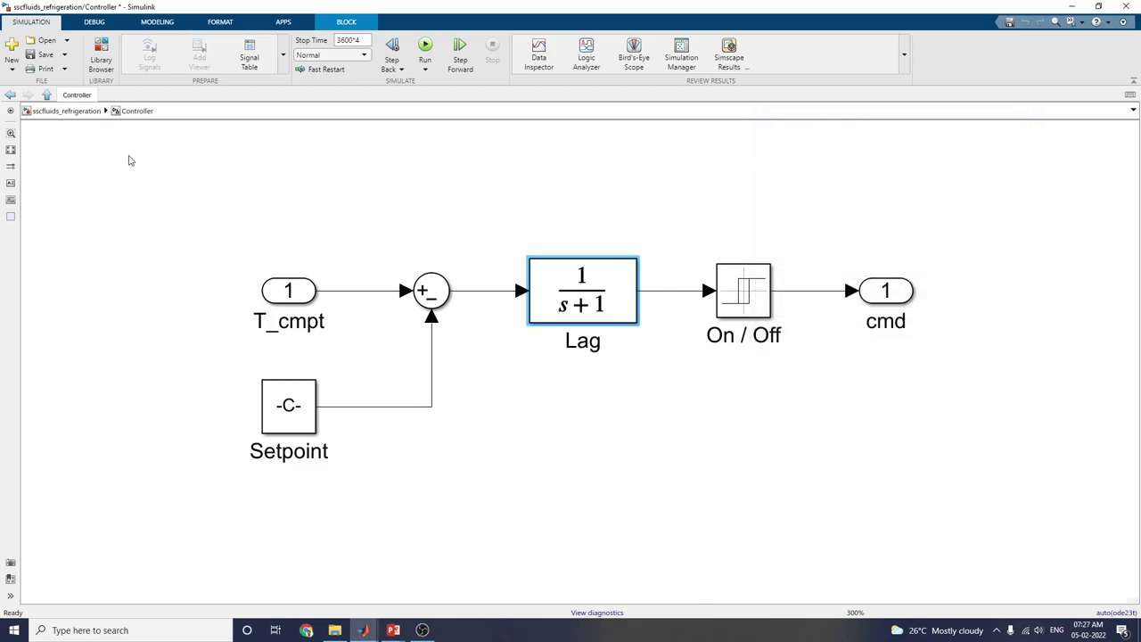
click(10, 94)
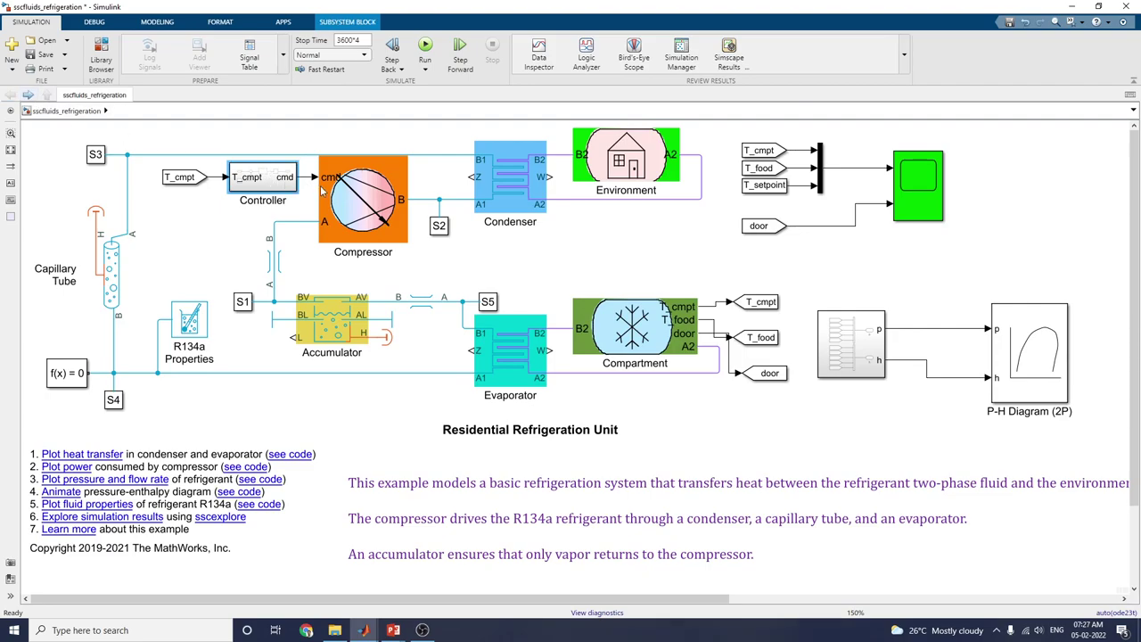
double_click(352, 200)
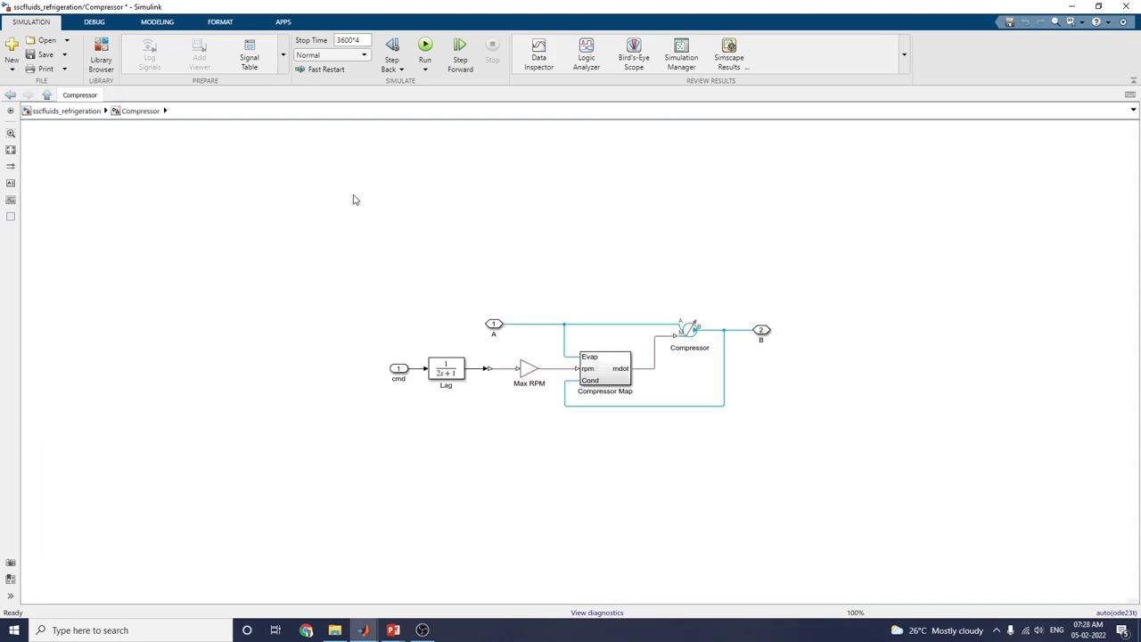
key(ctrl+plus)
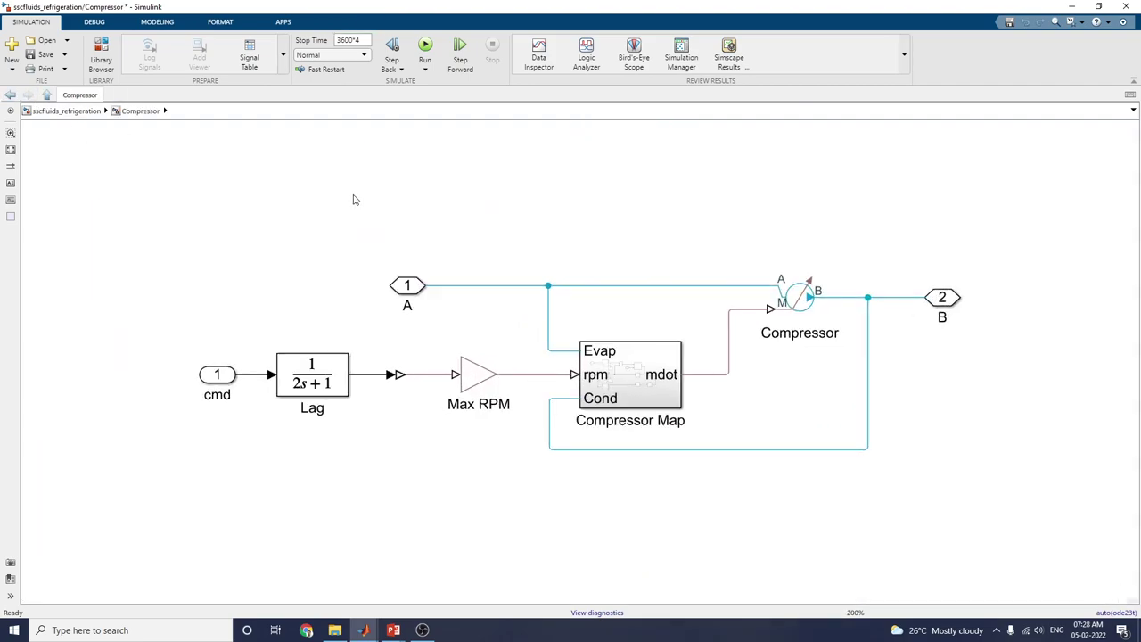
double_click(800, 297)
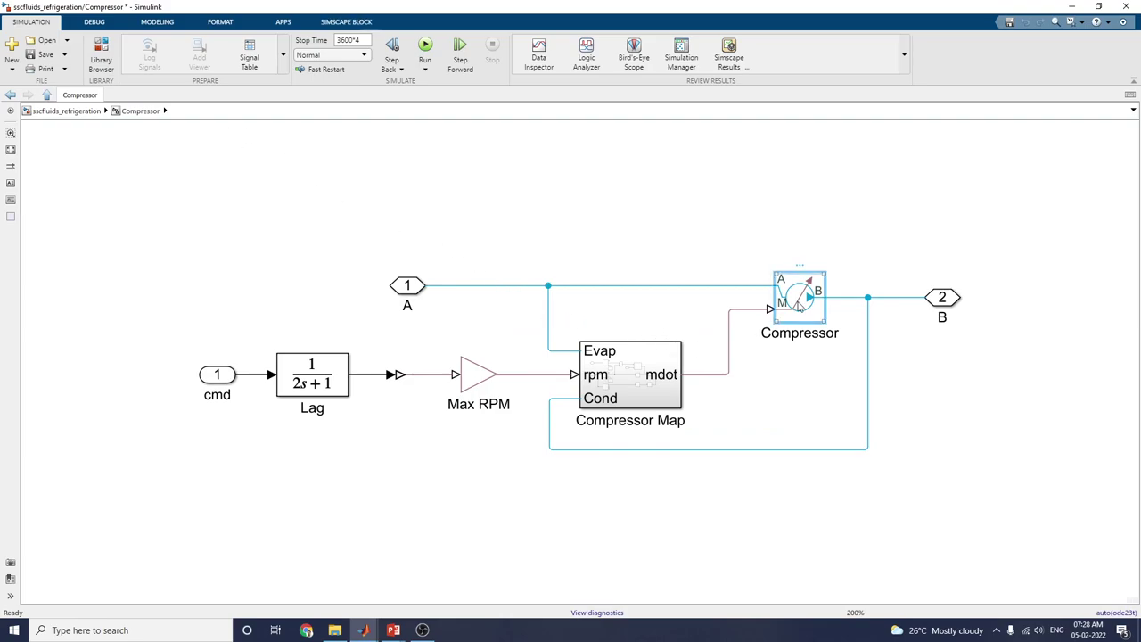
drag(502, 181, 256, 135)
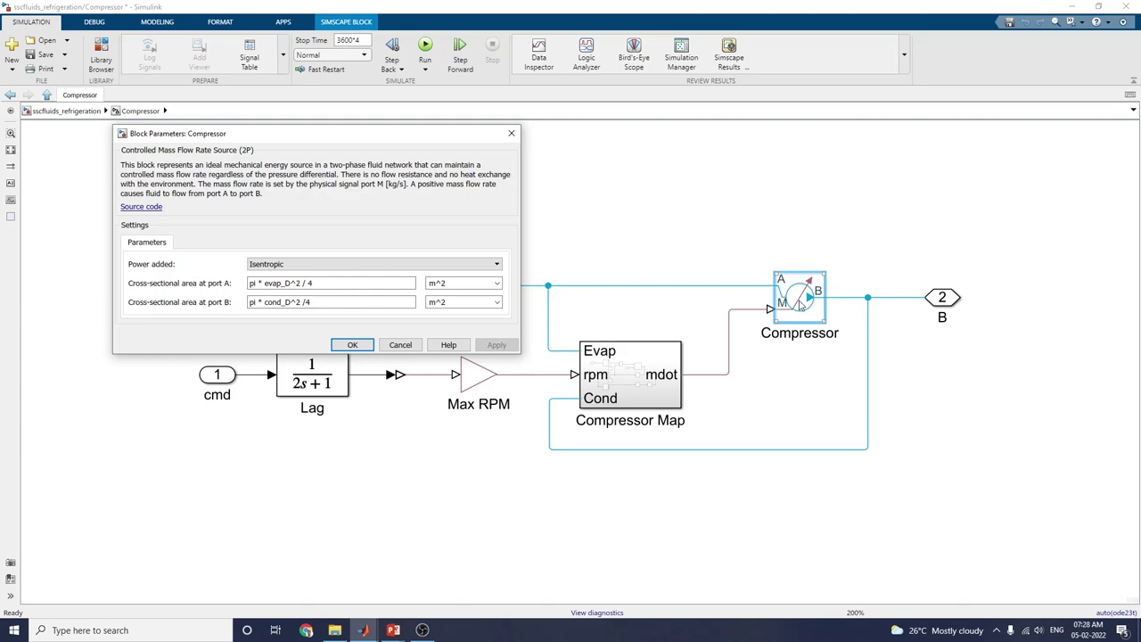
click(494, 265)
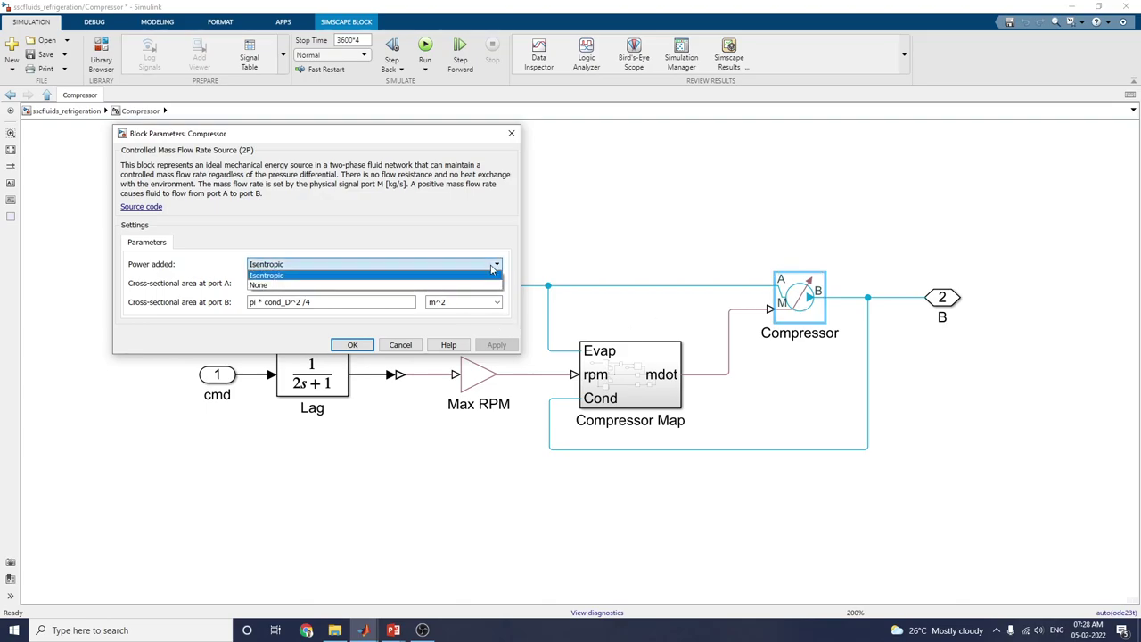
click(494, 266)
click(511, 132)
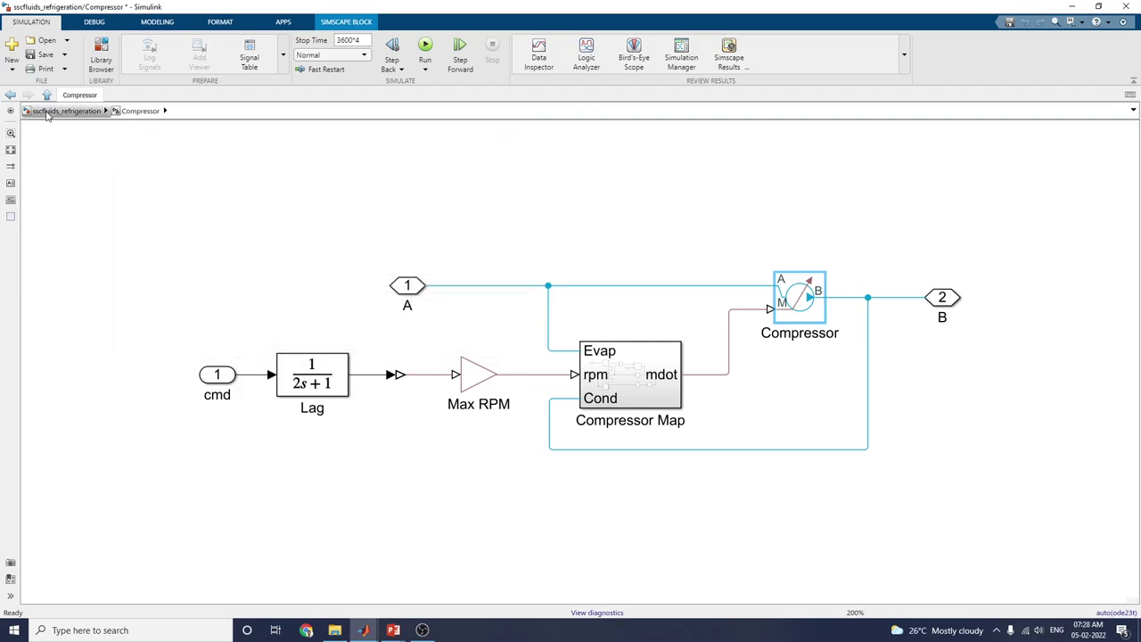
click(47, 113)
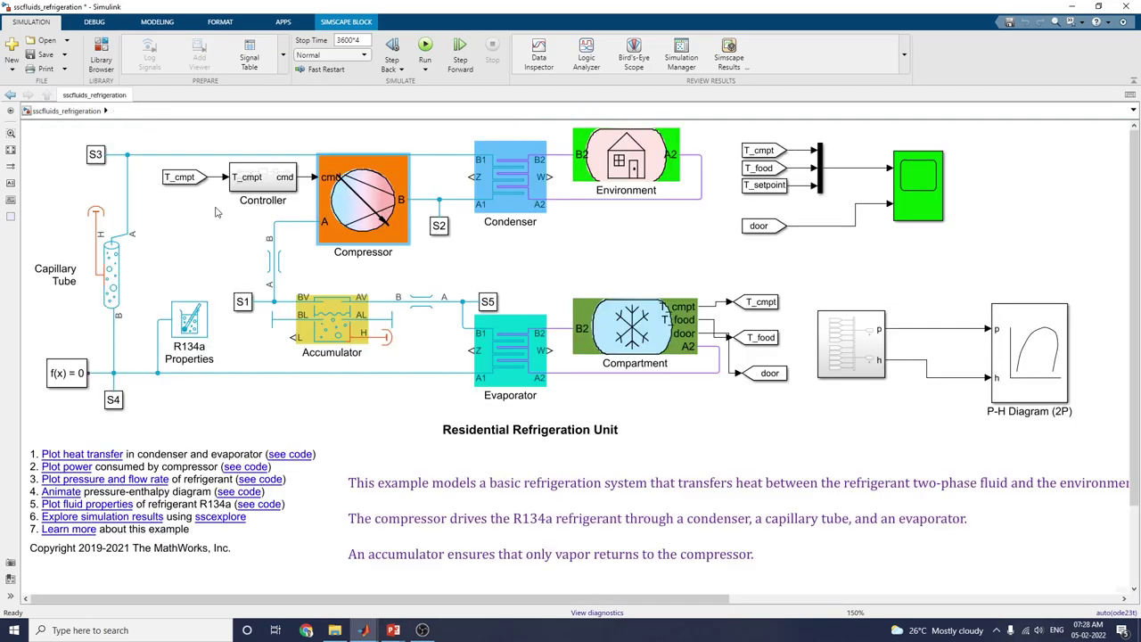
double_click(524, 193)
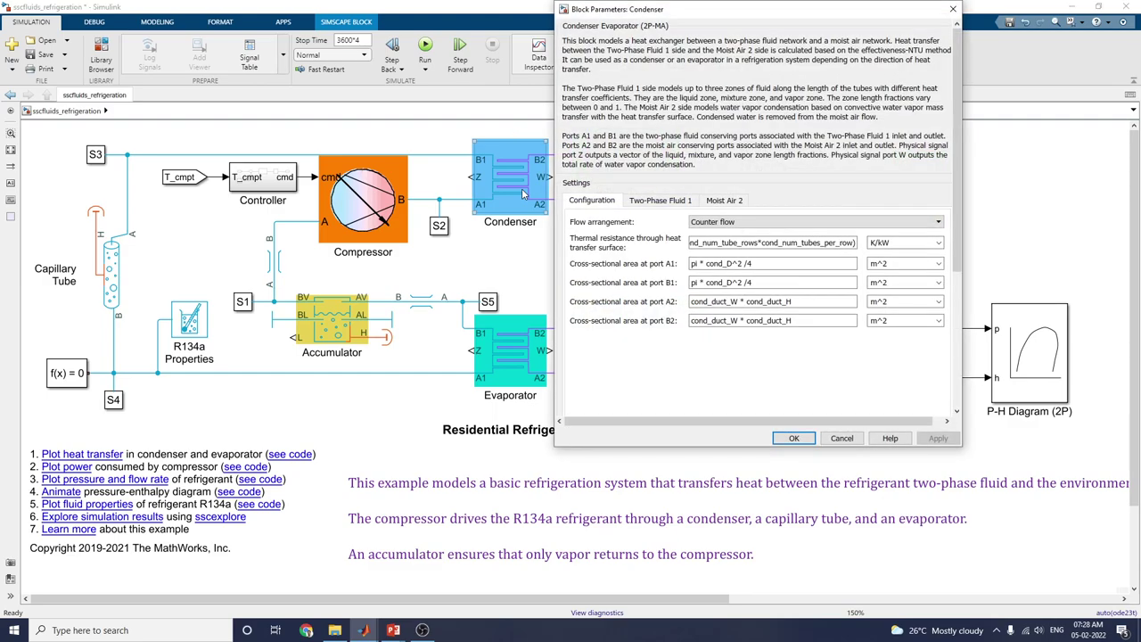
drag(649, 11, 853, 144)
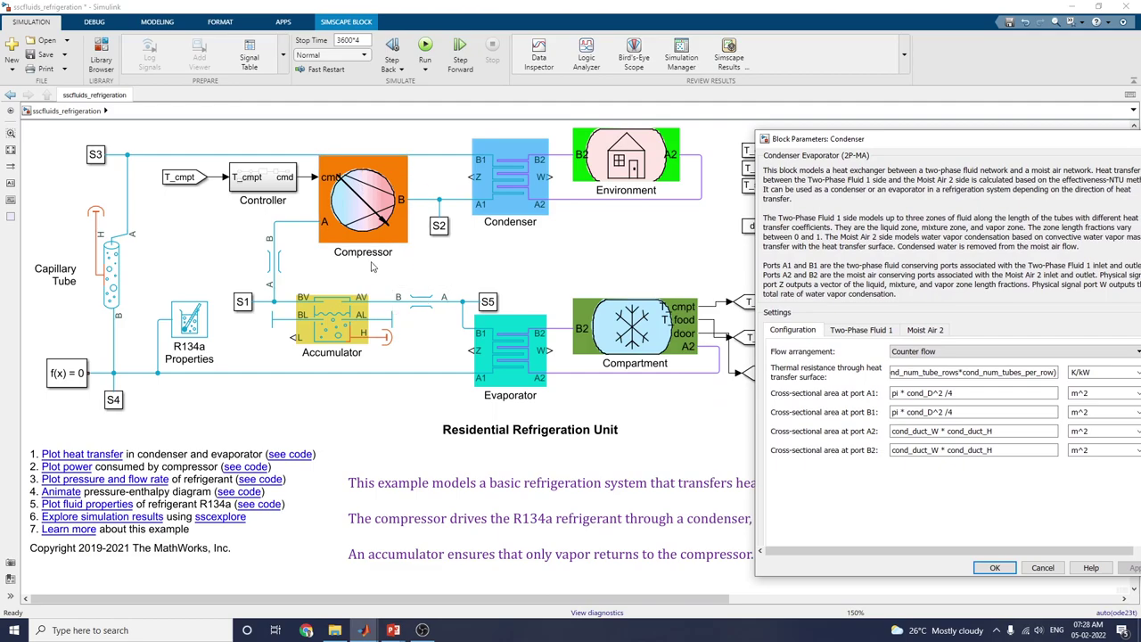
drag(892, 143, 817, 142)
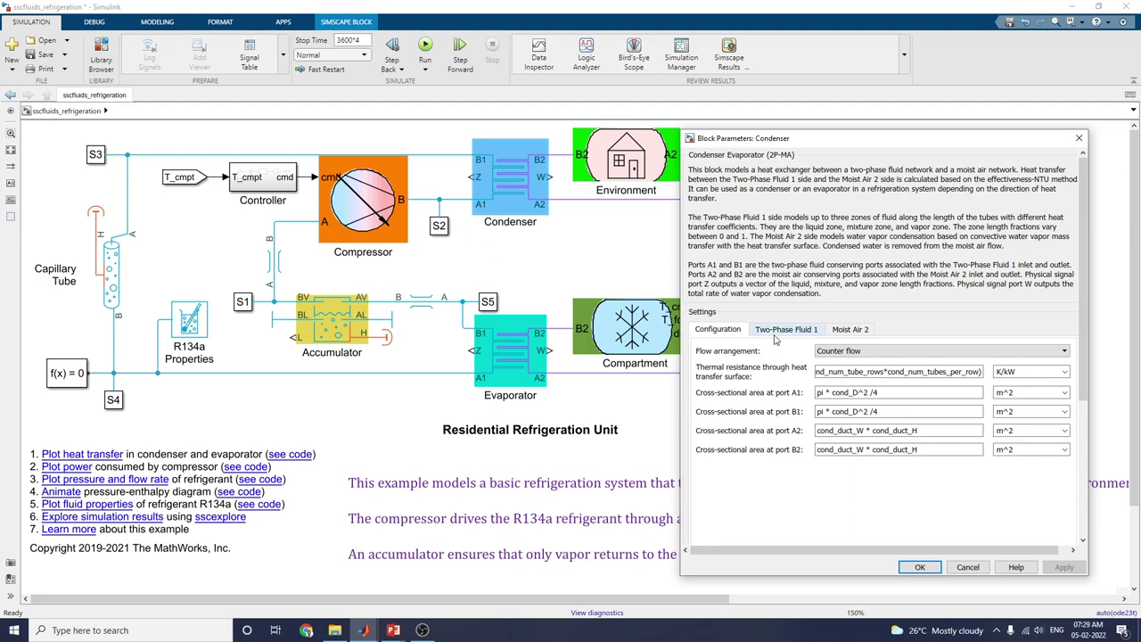
click(847, 355)
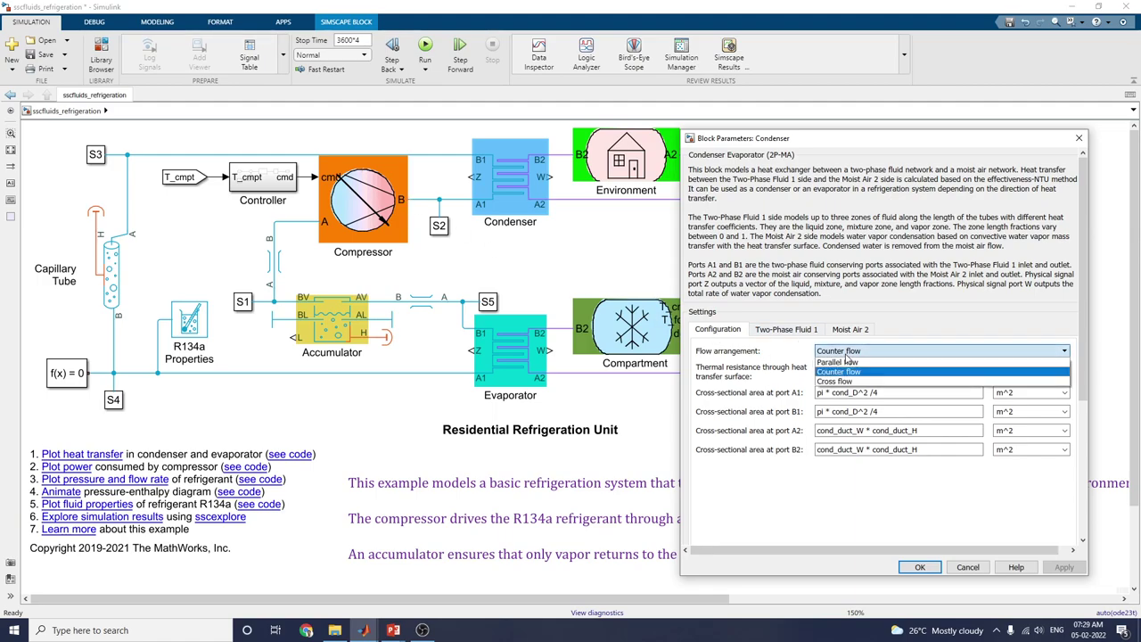
click(847, 354)
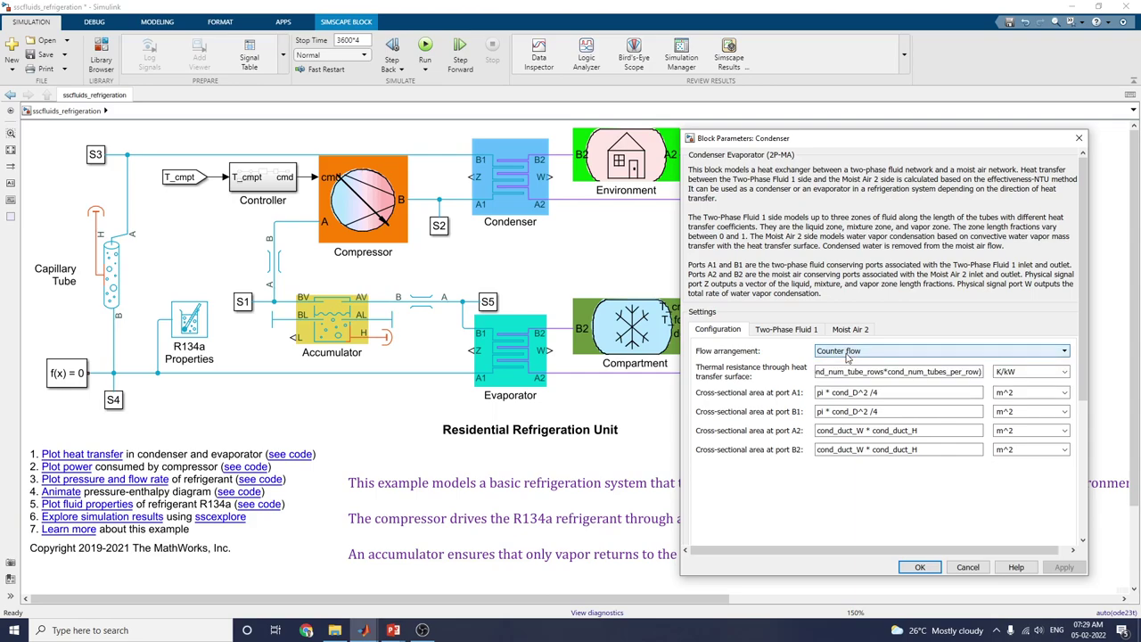
click(786, 330)
click(845, 331)
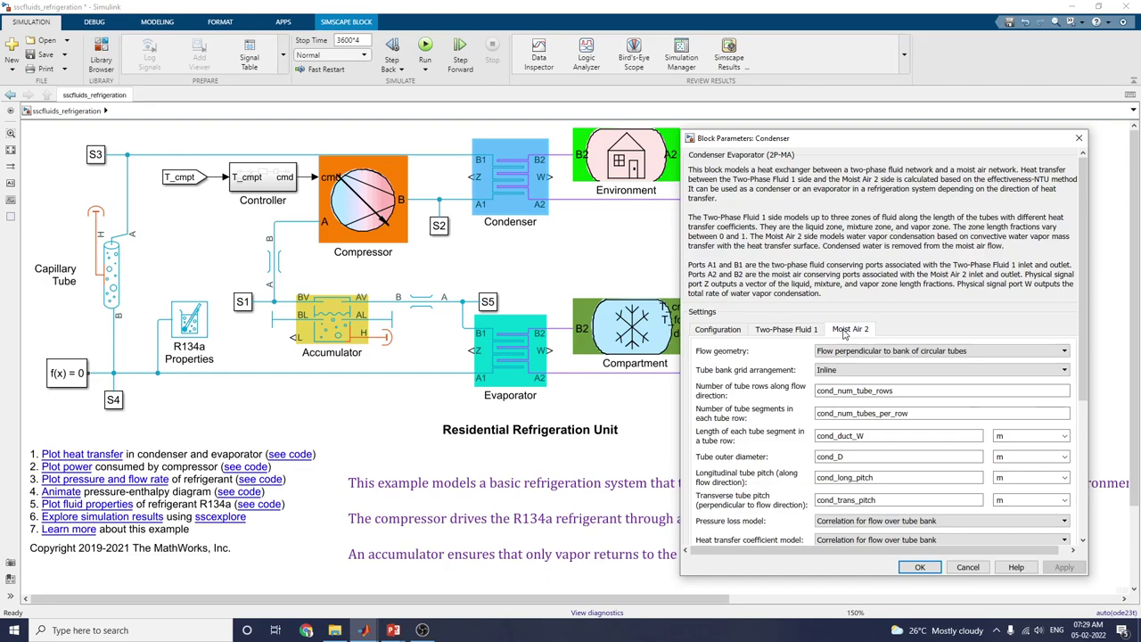
click(920, 567)
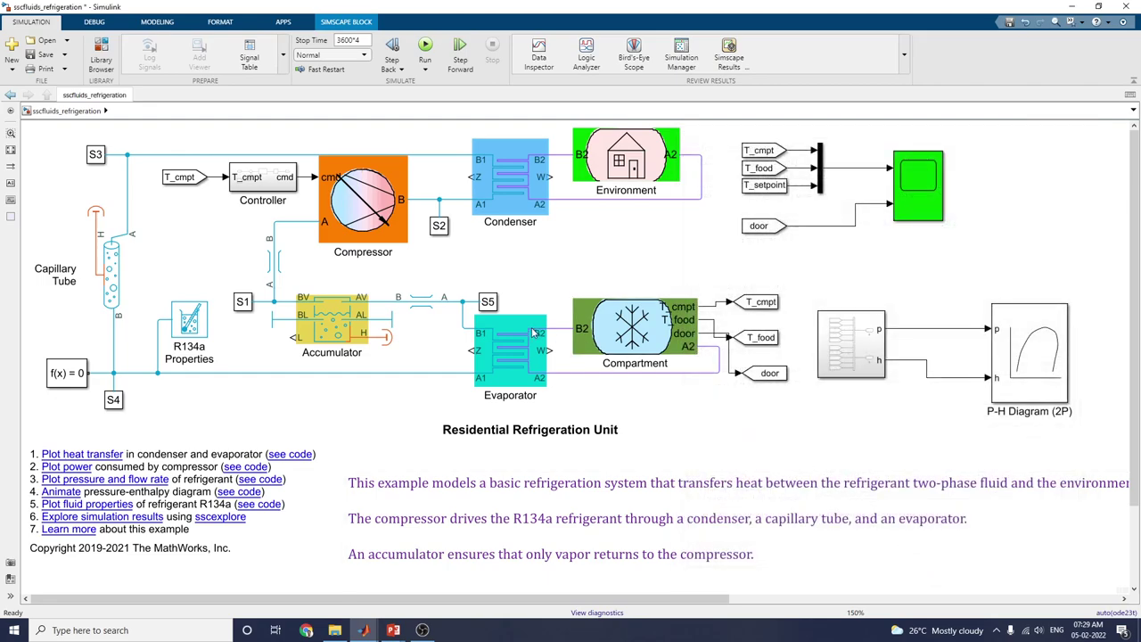
double_click(612, 182)
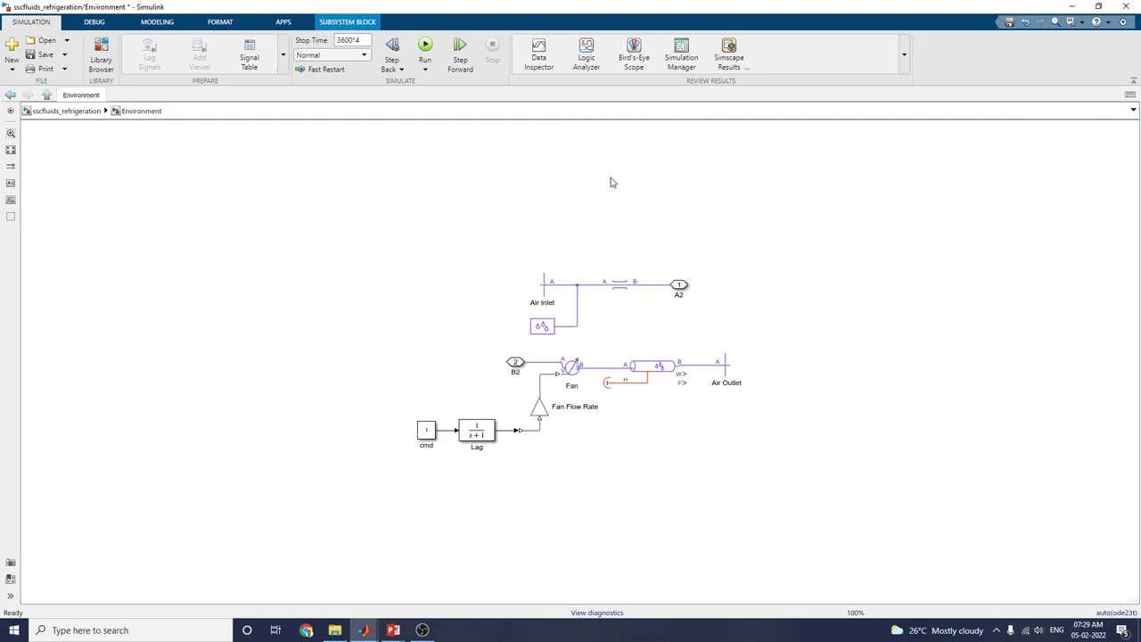
key(space)
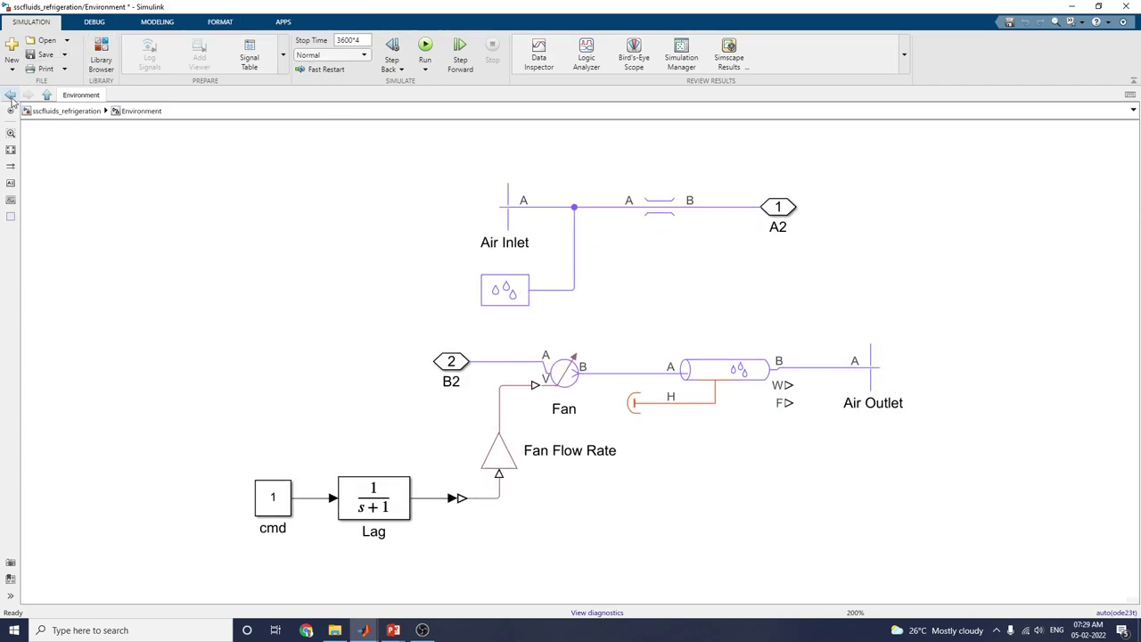
click(52, 113)
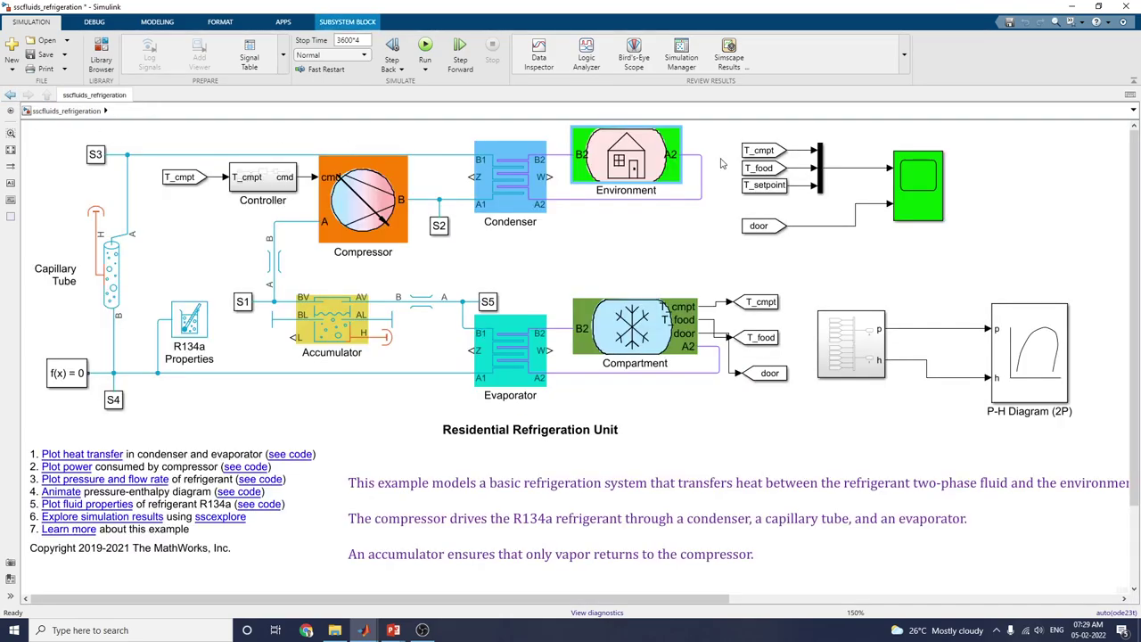
click(505, 358)
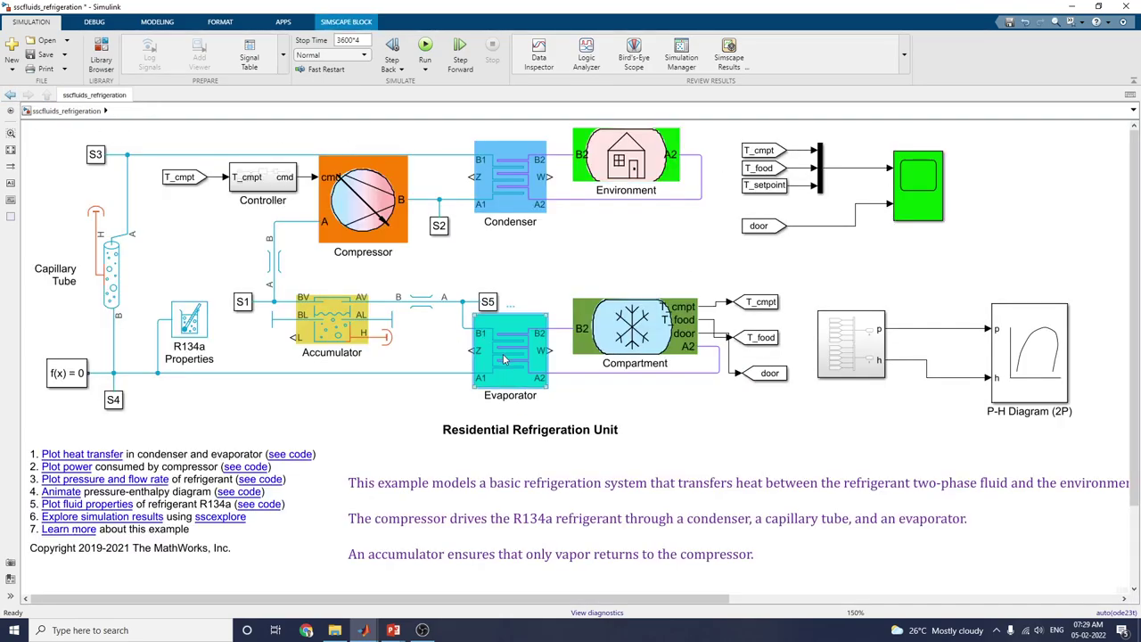
double_click(505, 357)
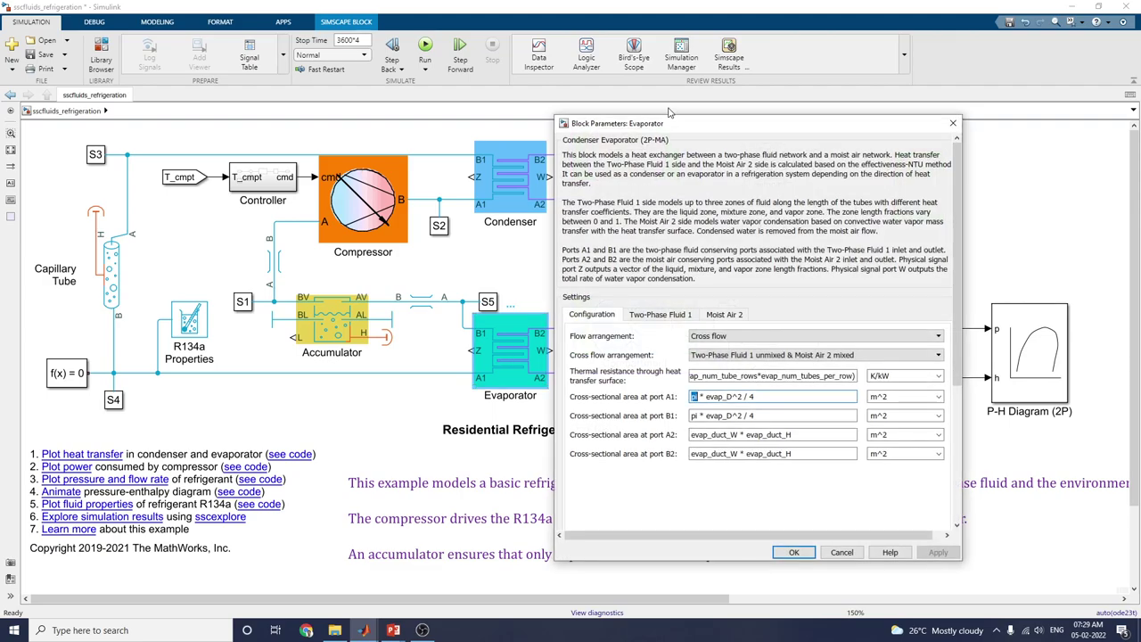
drag(675, 127, 782, 131)
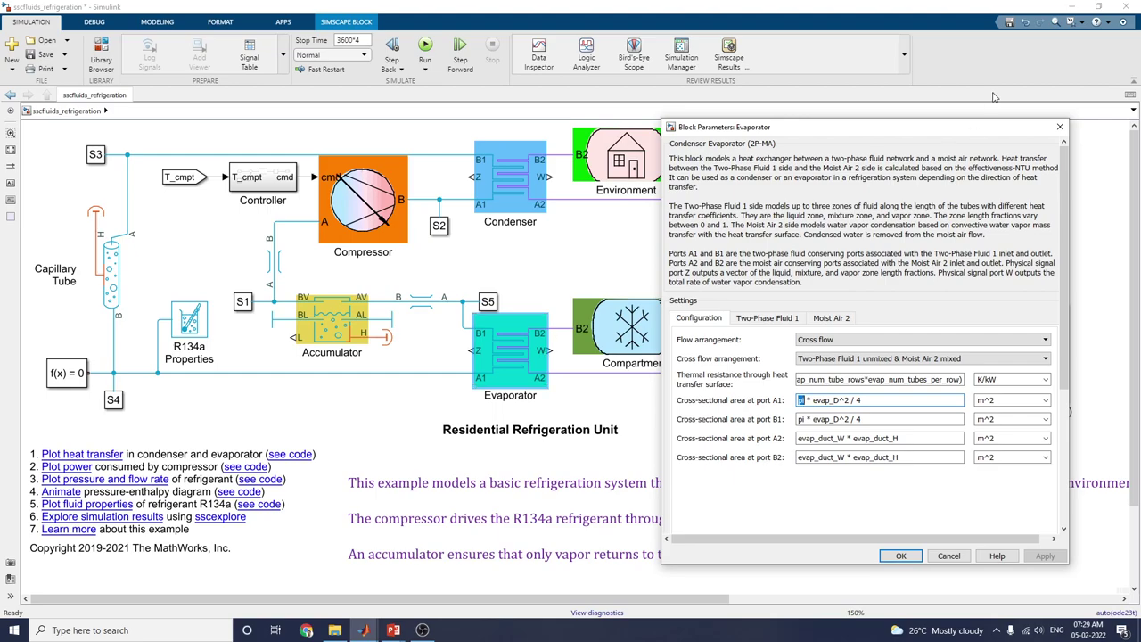
click(1060, 127)
click(324, 331)
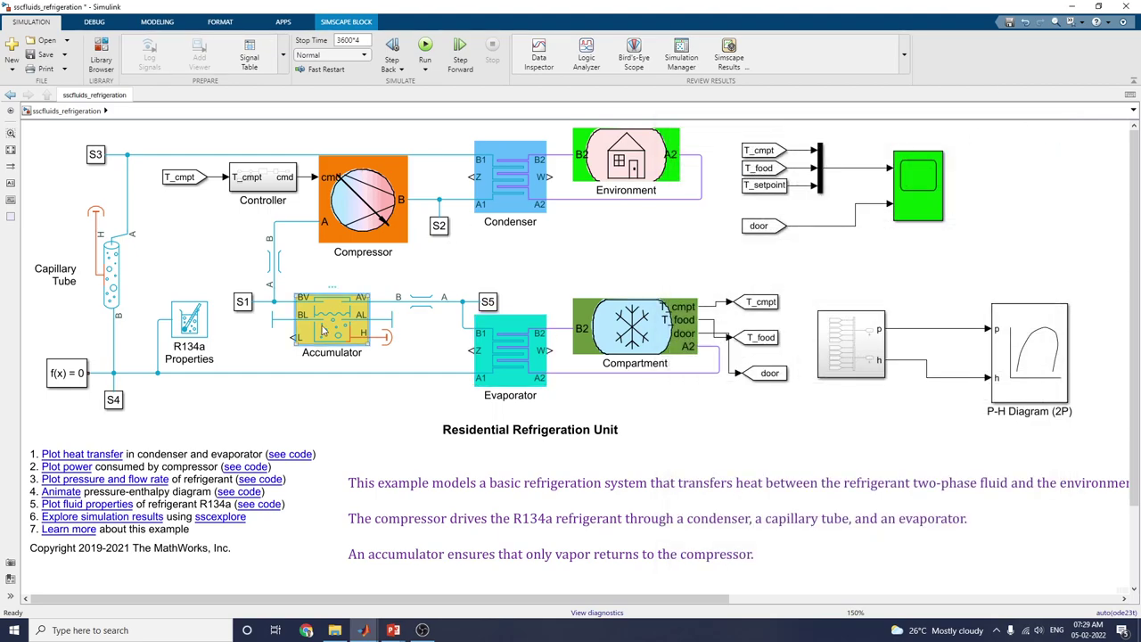
double_click(323, 331)
drag(616, 113, 798, 115)
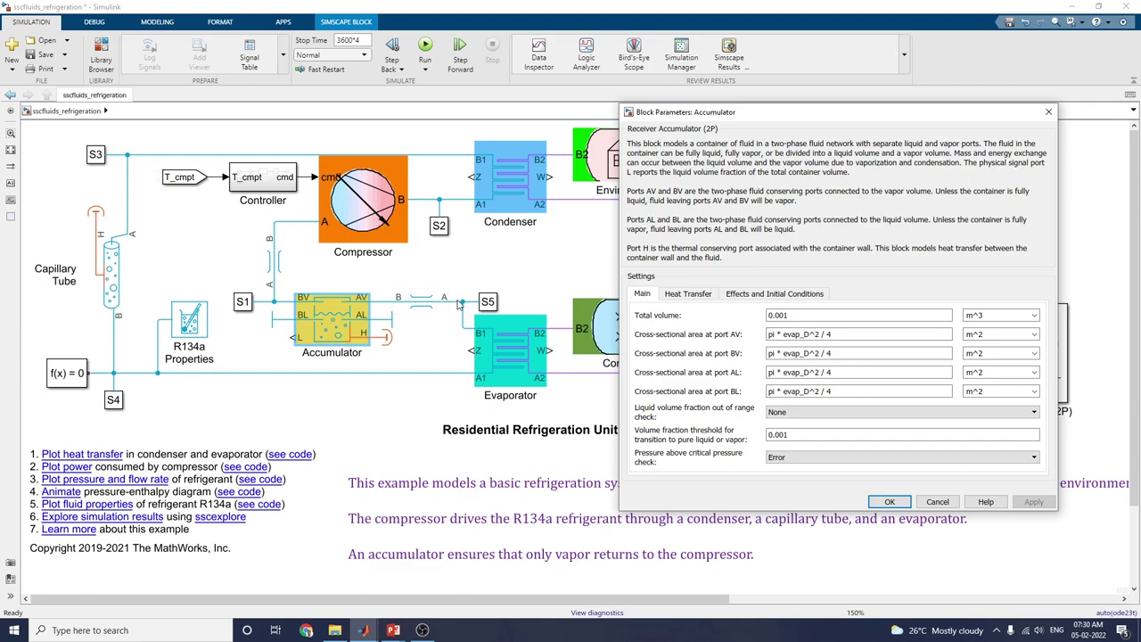
click(688, 293)
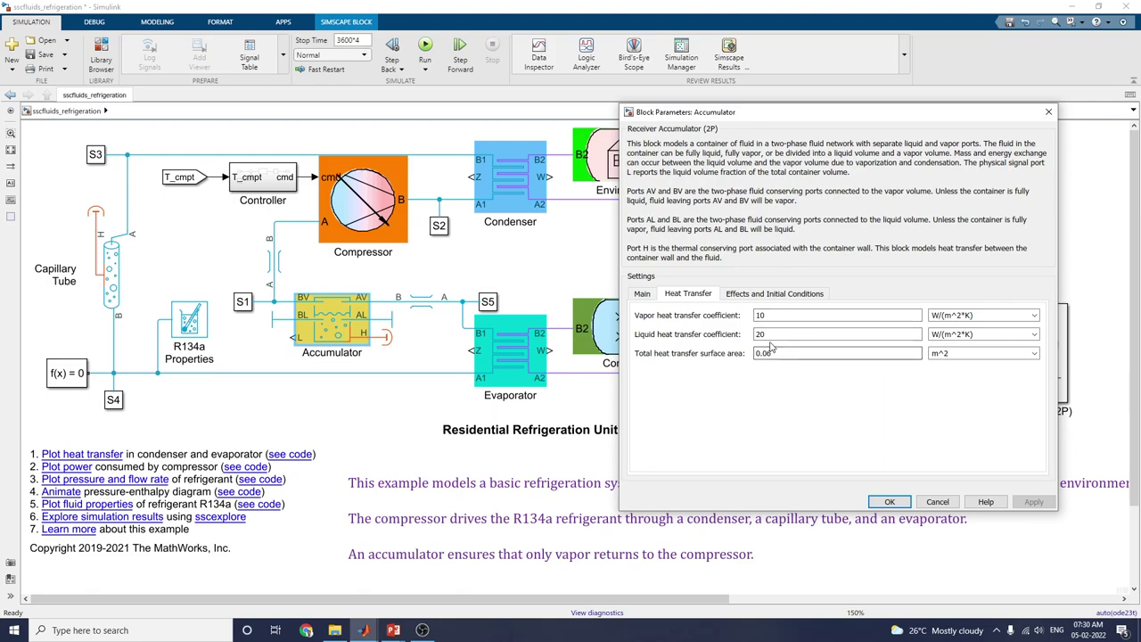
click(781, 296)
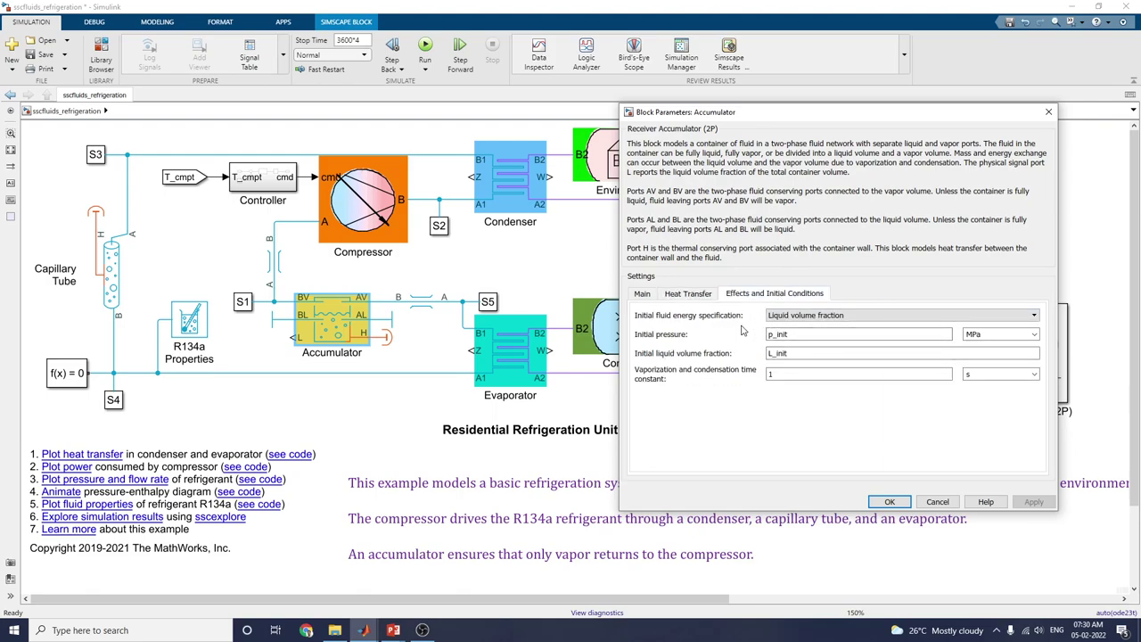
click(810, 317)
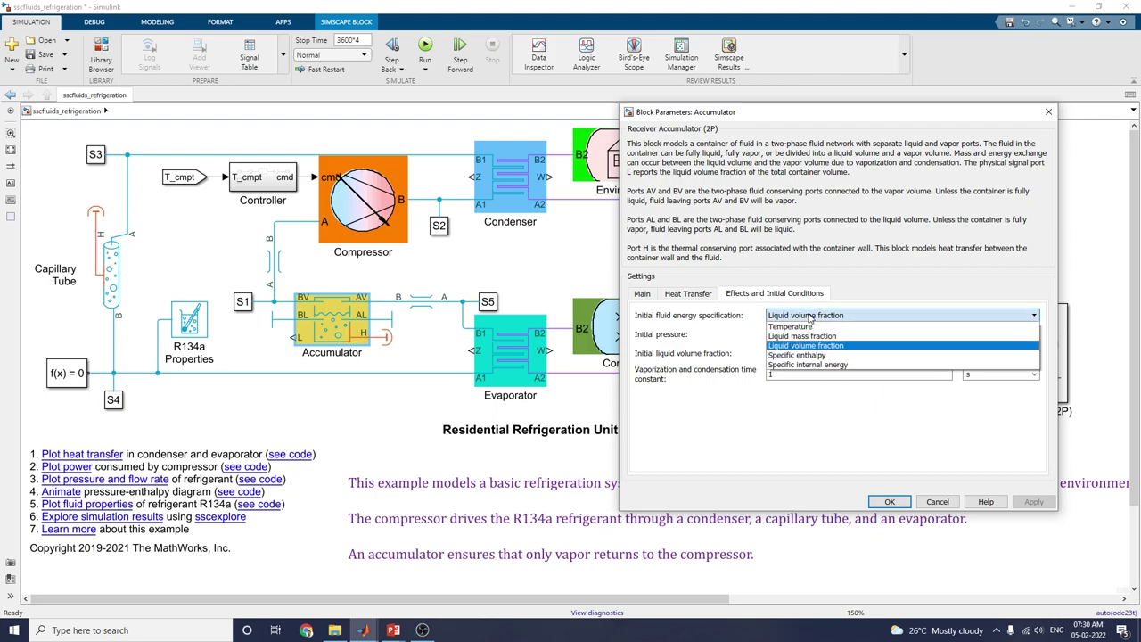
click(810, 317)
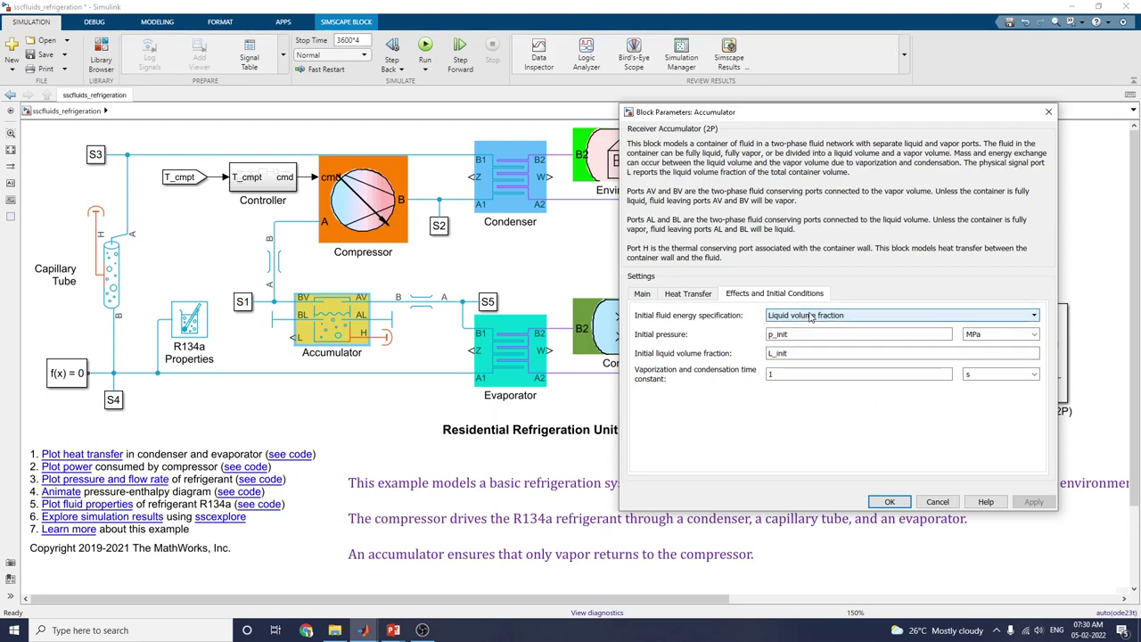
click(897, 501)
Step: Go into the Compartment subsystem, then the Freezer subsystem, and fit its diagram
double_click(614, 331)
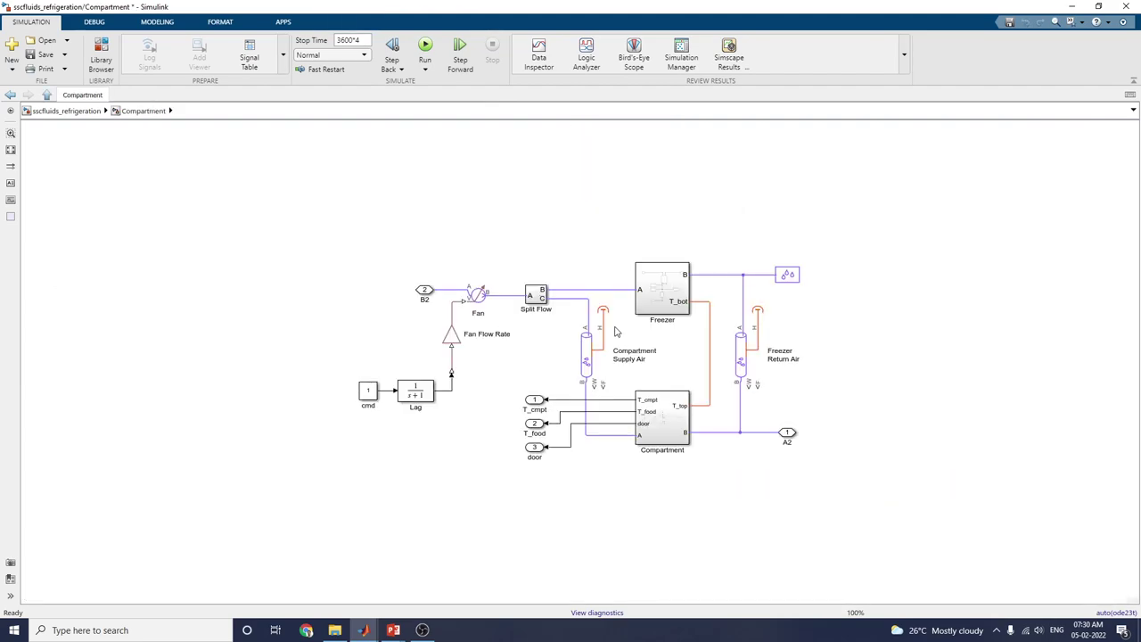
scroll(614, 331, up, 2)
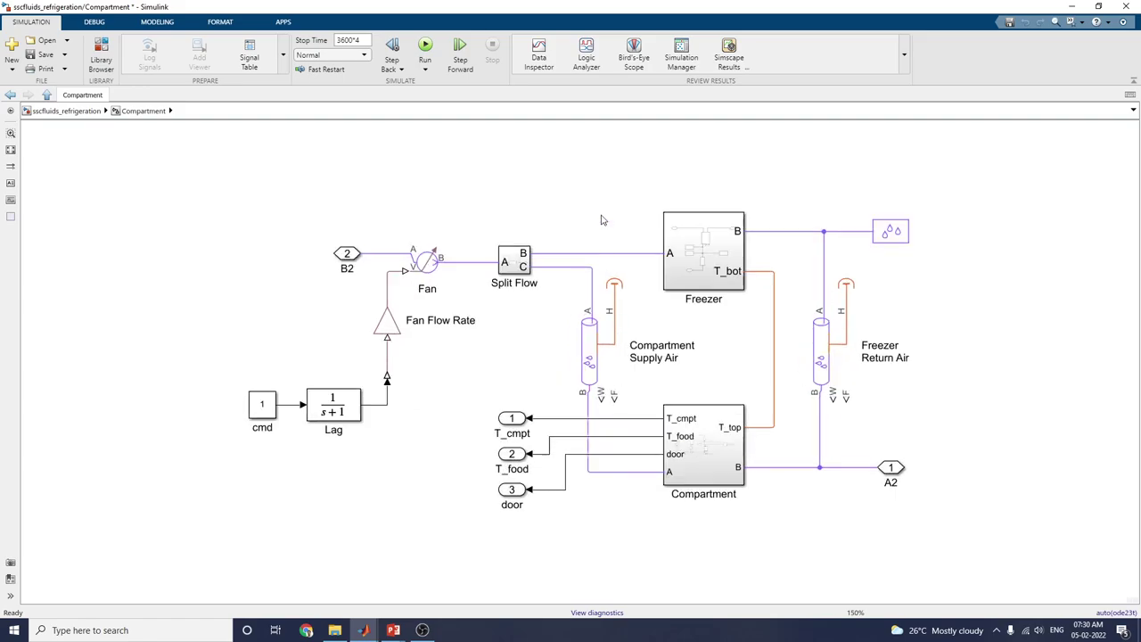
double_click(688, 265)
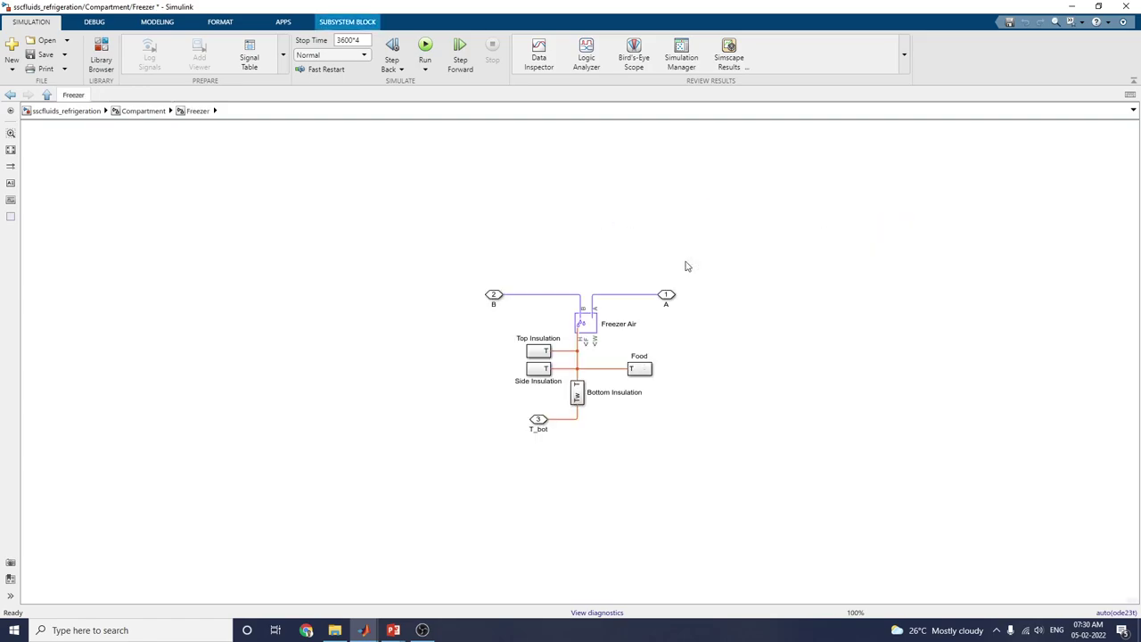
key(space)
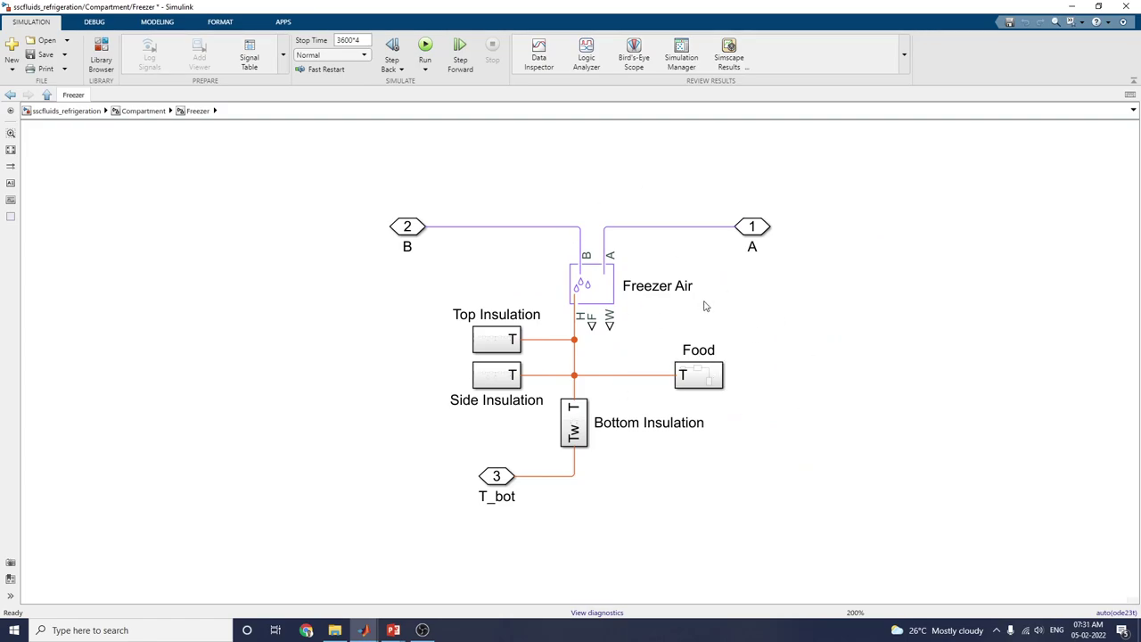
Step: Review the Freezer Air block parameters, close them, and select the Food block
click(603, 299)
double_click(603, 300)
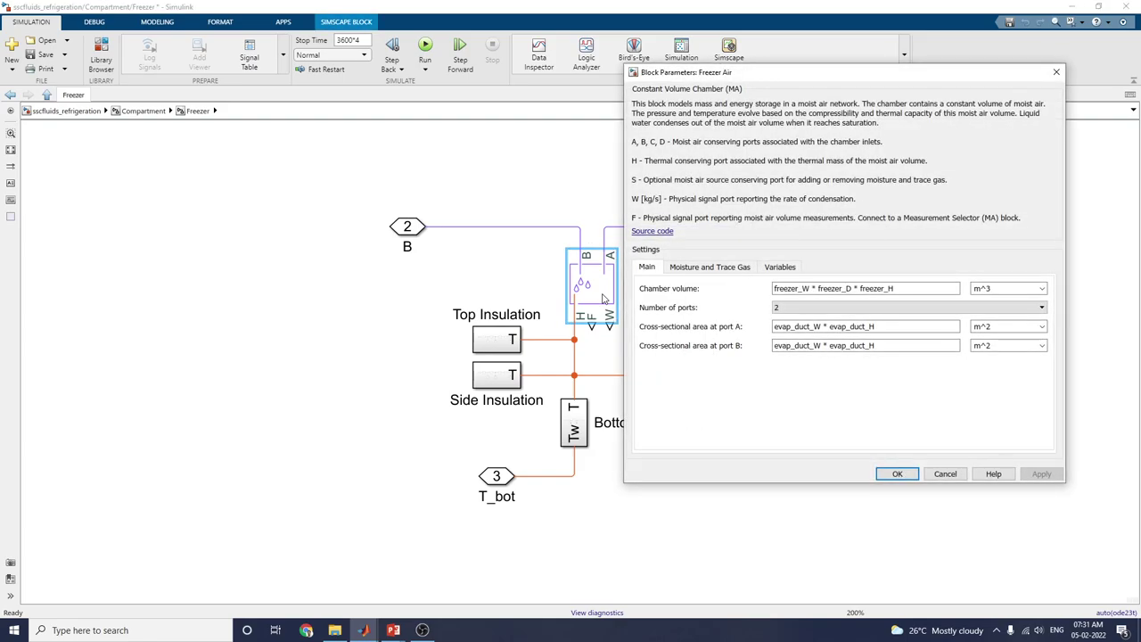
drag(780, 77, 873, 81)
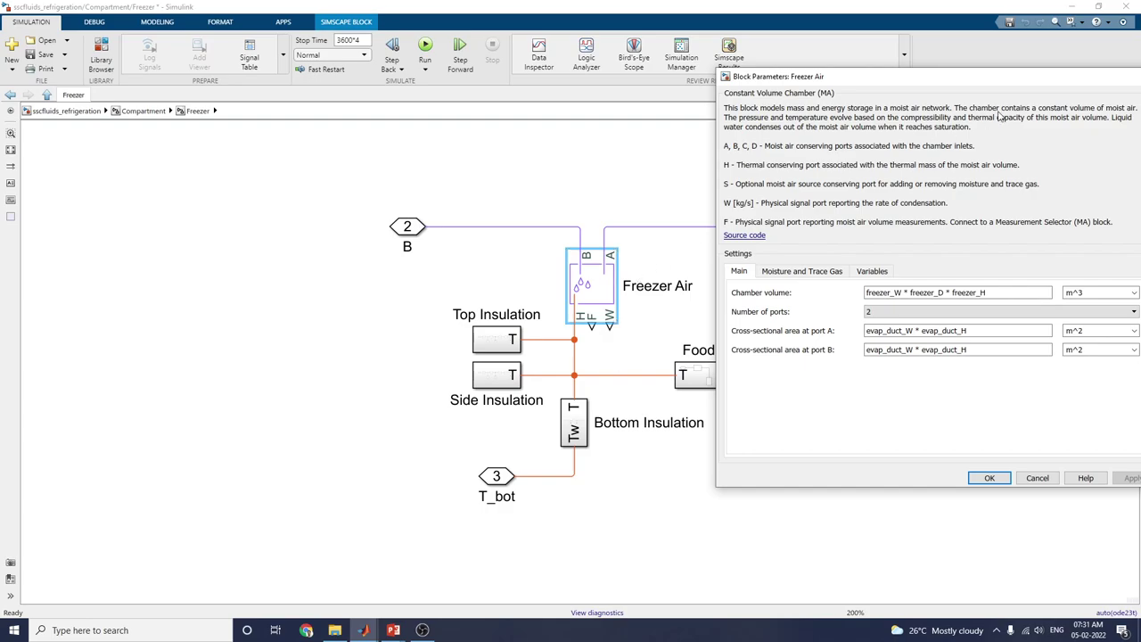
drag(1022, 79, 896, 86)
click(1022, 84)
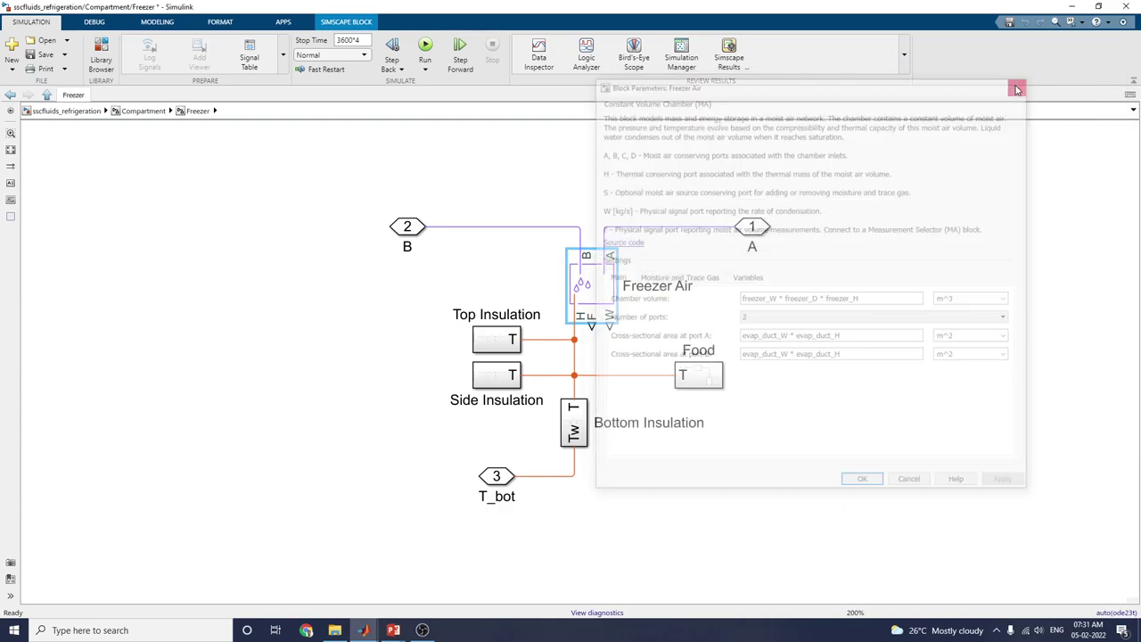
click(710, 383)
Step: Inspect the Food block parameters, cancel them, and return to the sscfluids_refrigeration top level
double_click(711, 383)
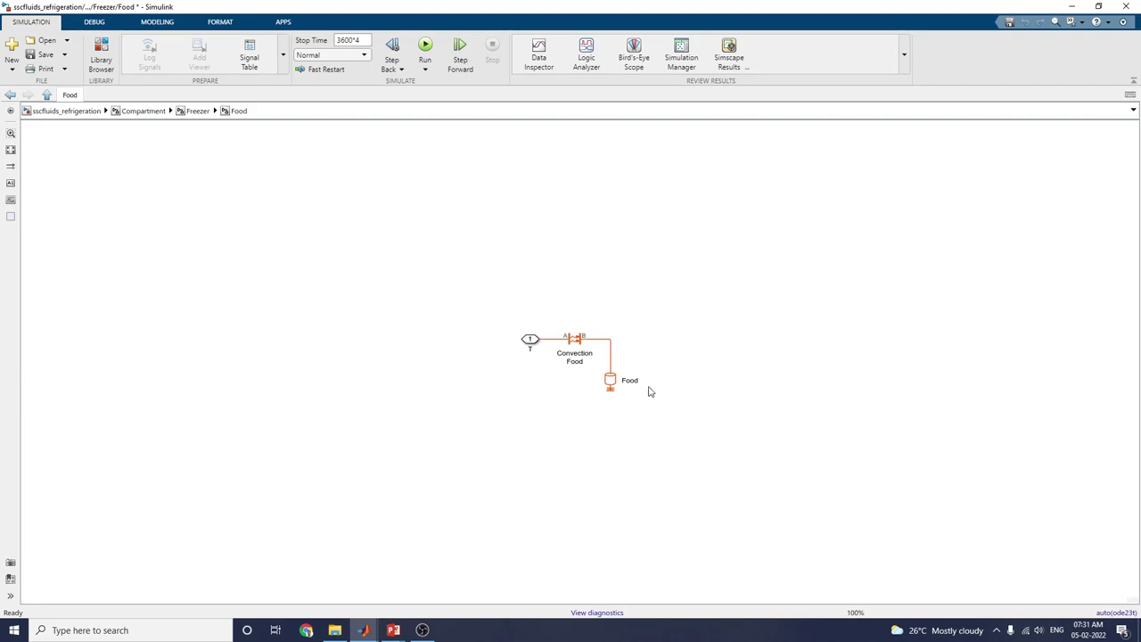
double_click(609, 382)
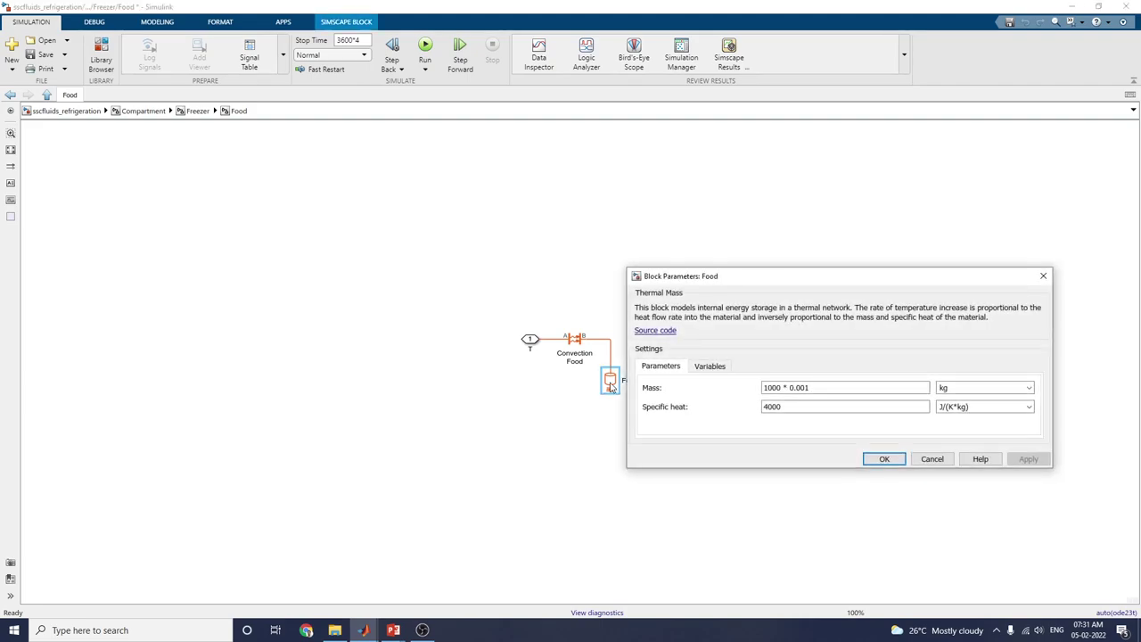
drag(739, 282, 789, 138)
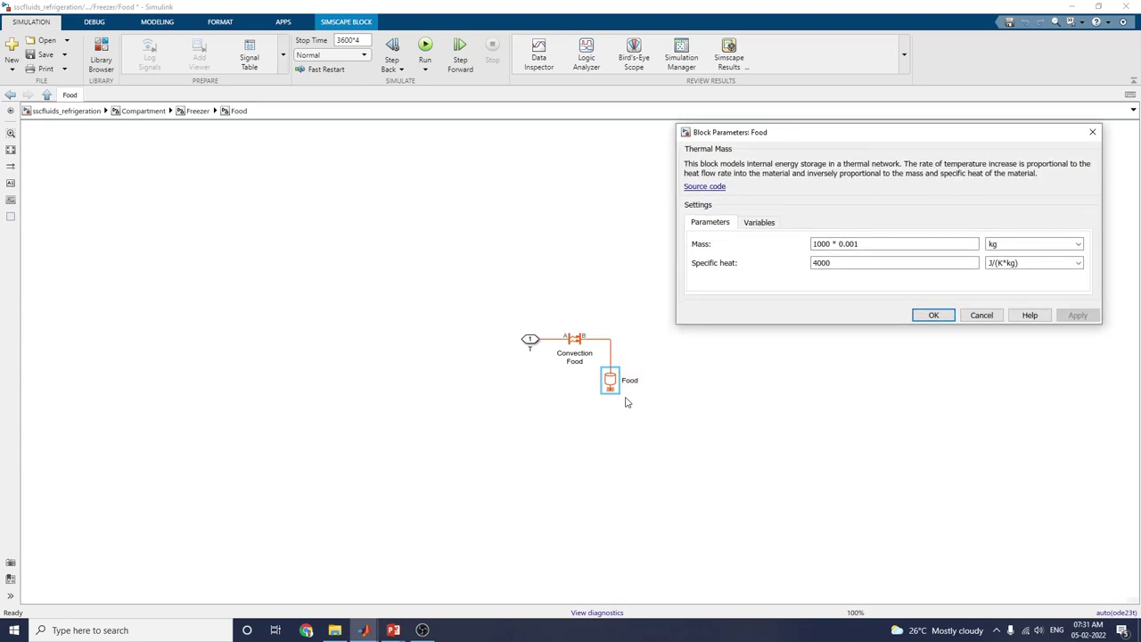
click(981, 316)
click(75, 113)
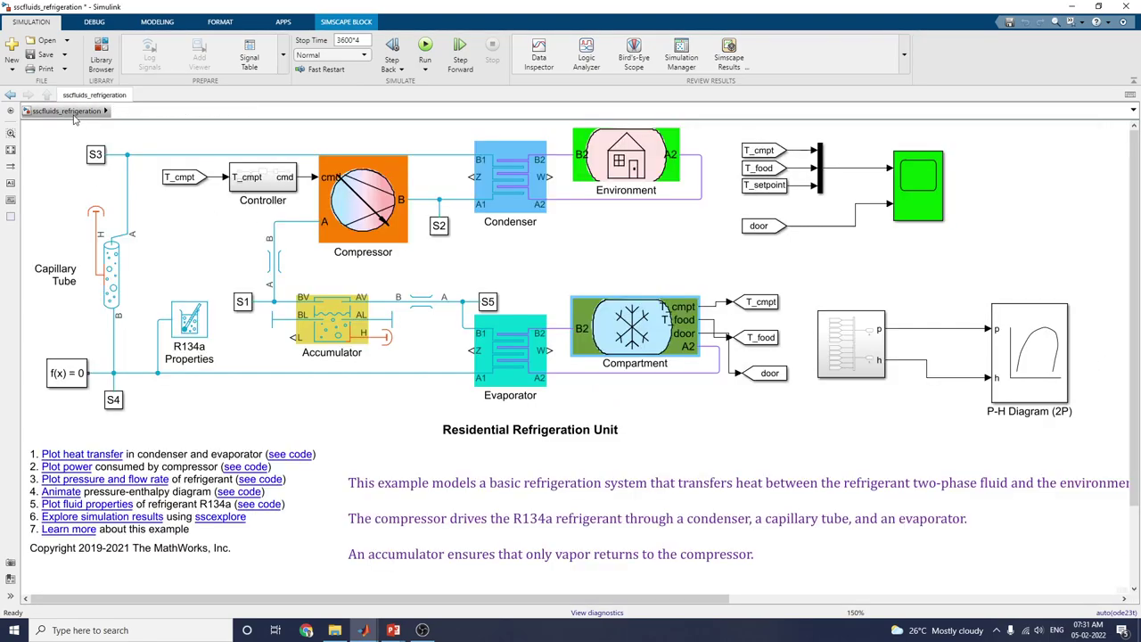
click(187, 326)
Step: Show the R134a Properties parameters with R-134a fluid, moved to the right
double_click(187, 326)
drag(385, 195, 729, 177)
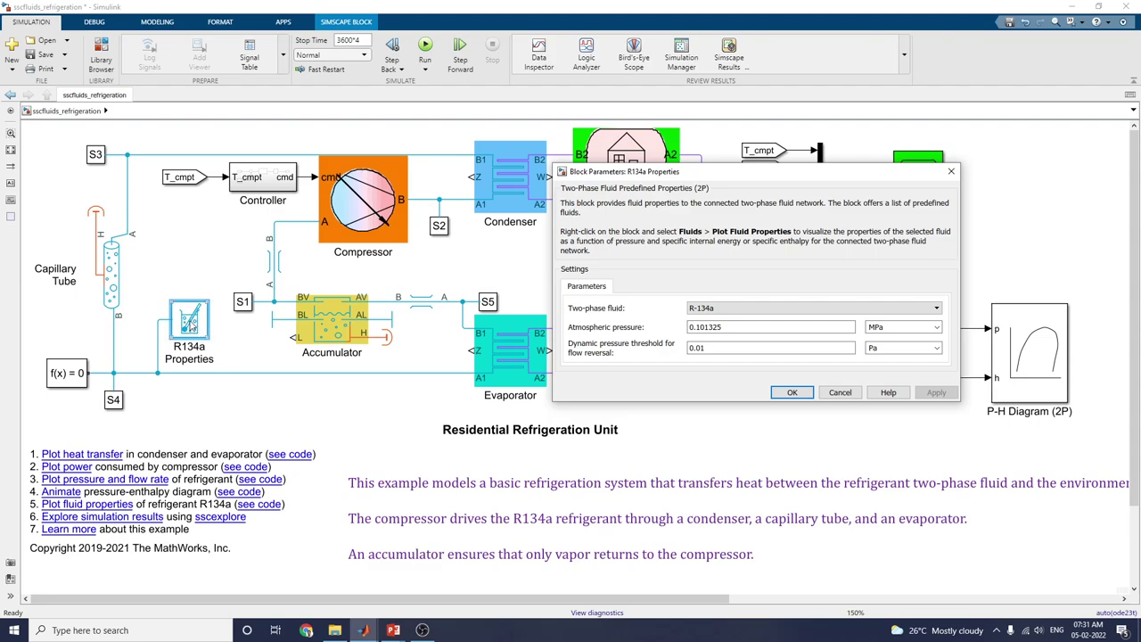
click(190, 326)
right_click(190, 326)
key(Escape)
double_click(187, 326)
Step: Plot R-134a fluid properties in 3D from the R134a Properties block's Fluids menu
click(183, 326)
right_click(183, 324)
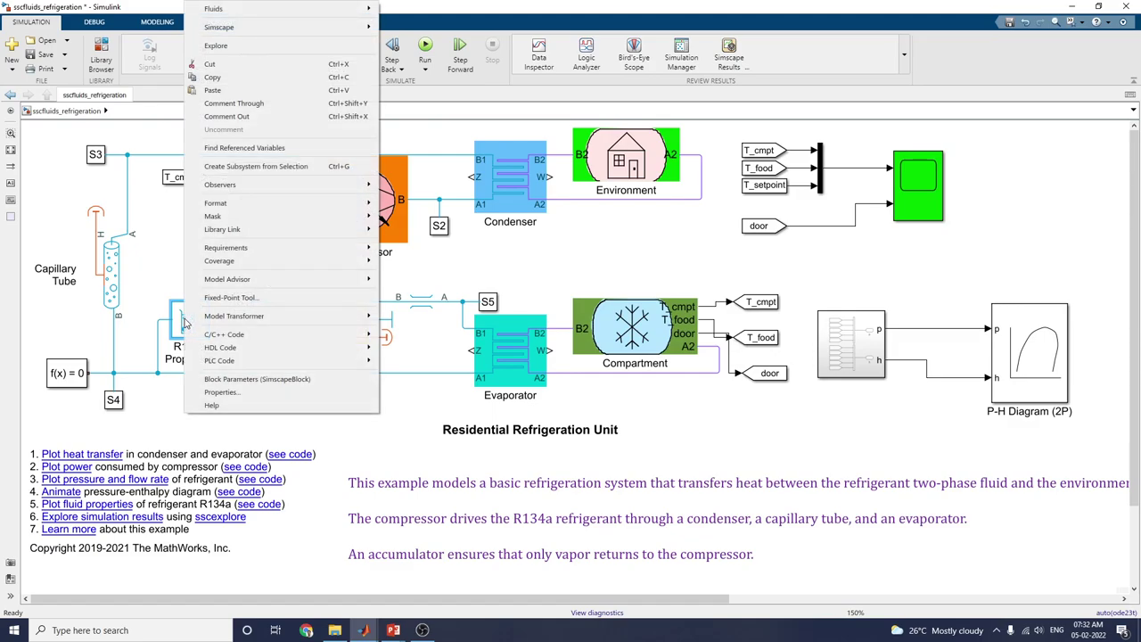
mouse_move(300, 16)
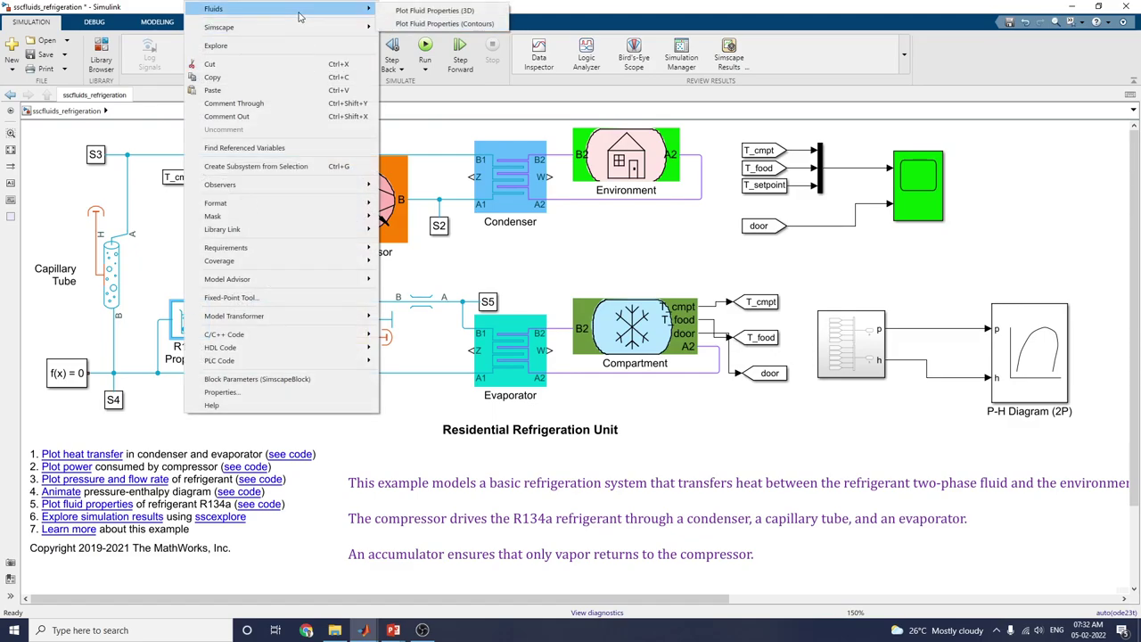
click(399, 10)
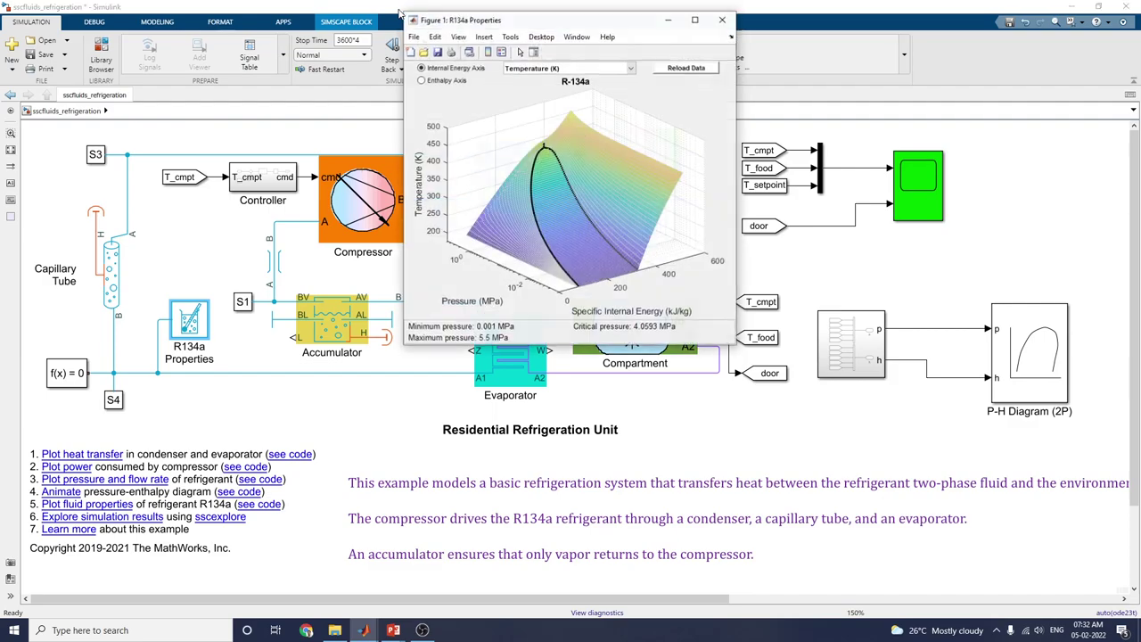
drag(535, 22, 735, 58)
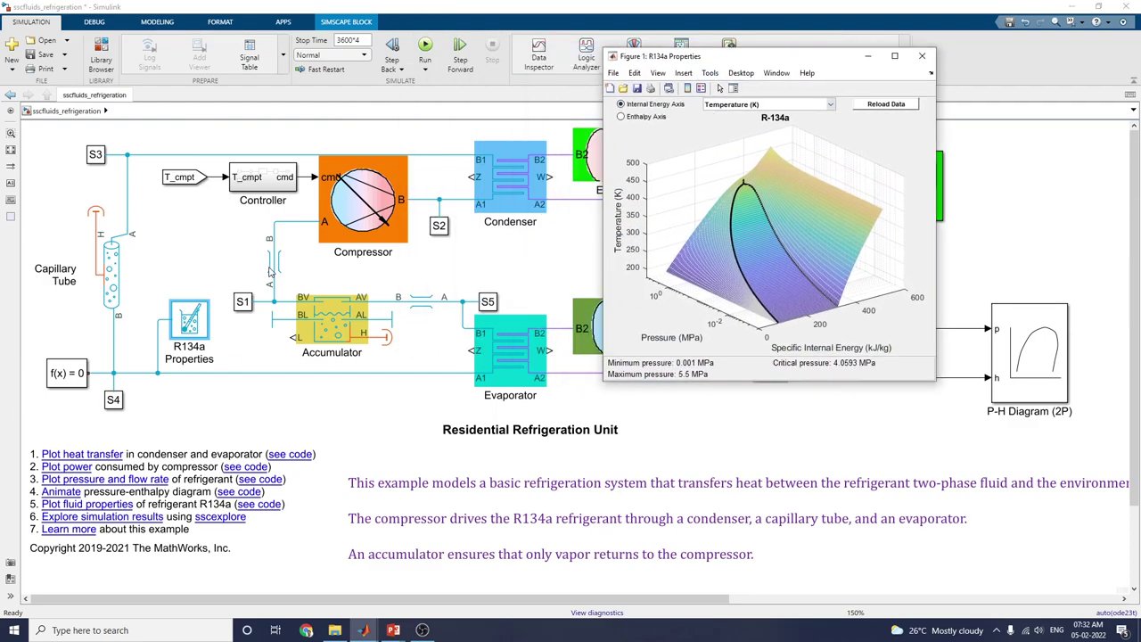
Step: Plot Specific Entropy, then Thermal Conductivity against specific enthalpy, and close the figure
click(622, 119)
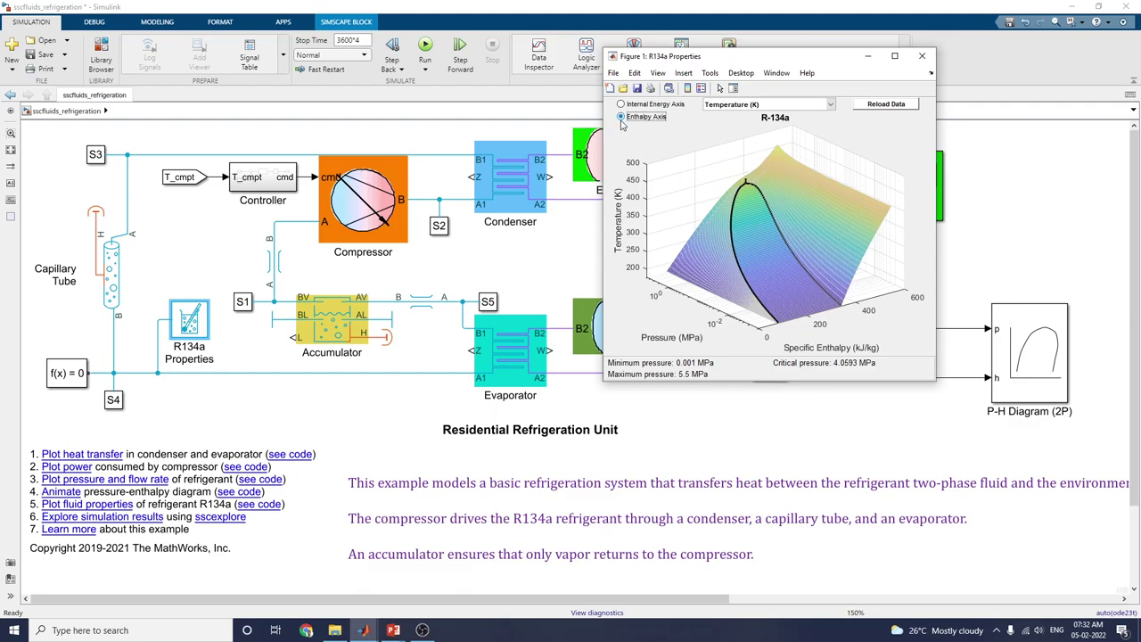
click(829, 105)
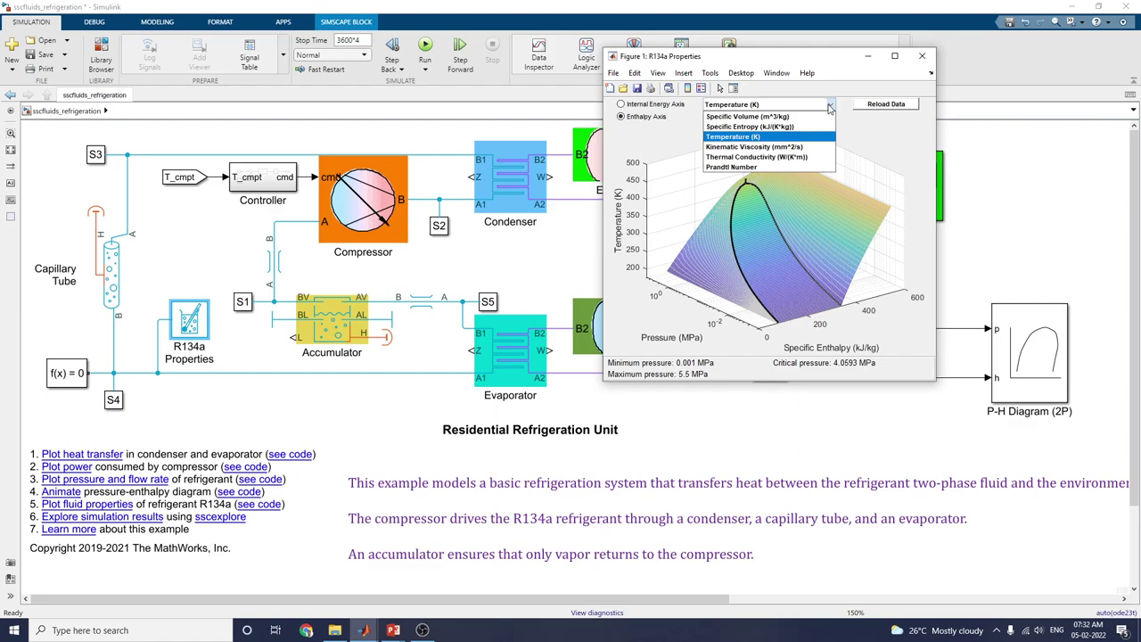
click(802, 127)
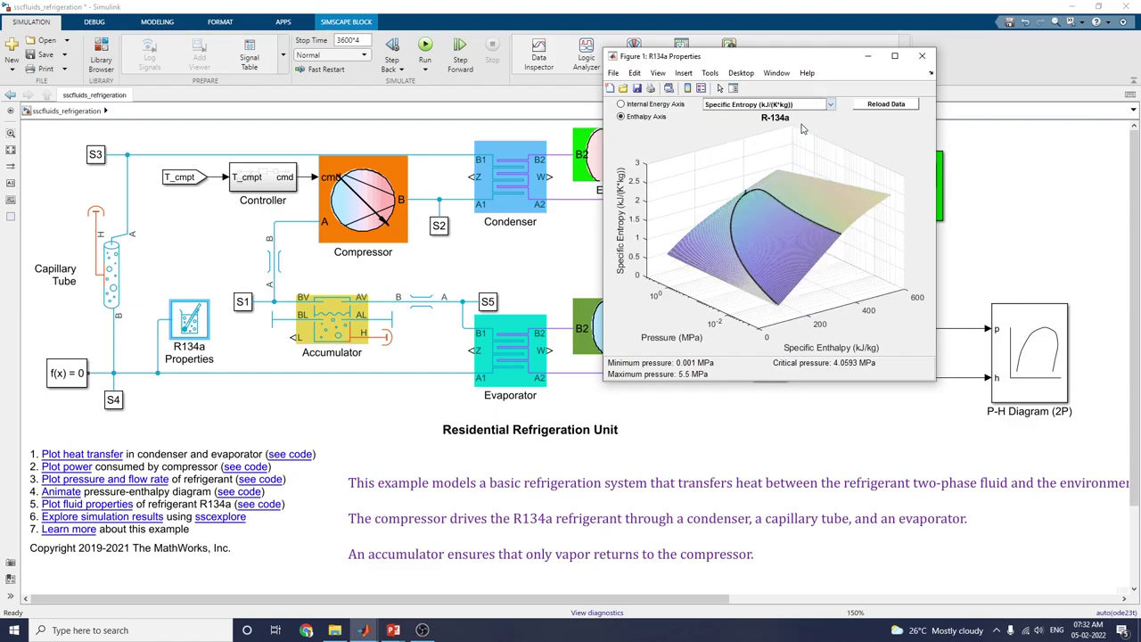
click(825, 105)
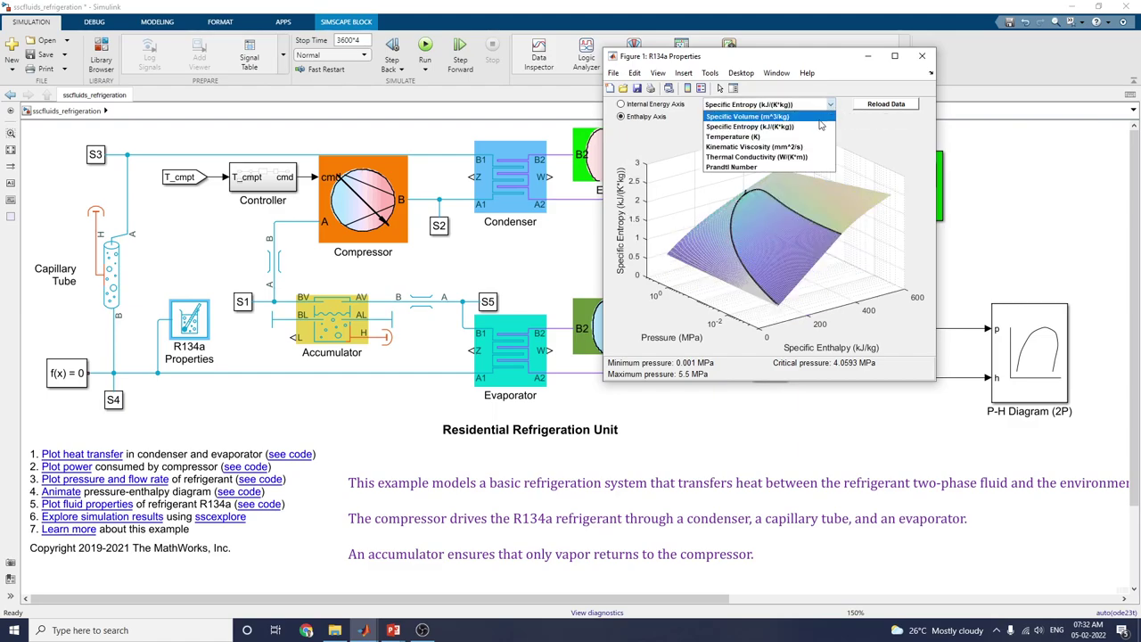
click(789, 157)
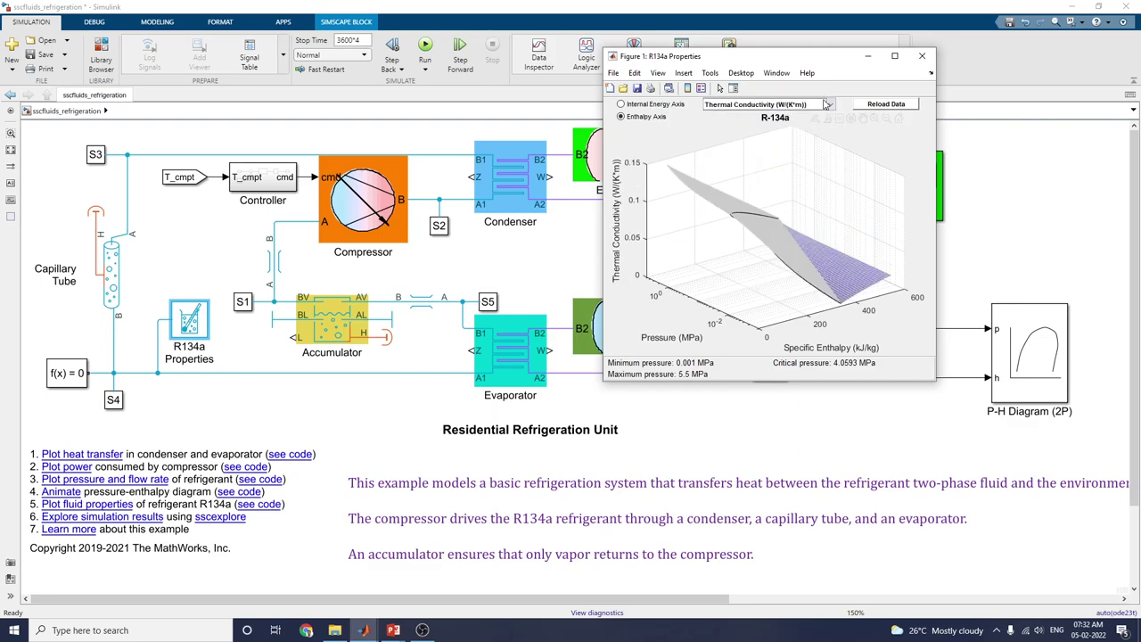
mouse_move(892, 118)
click(922, 56)
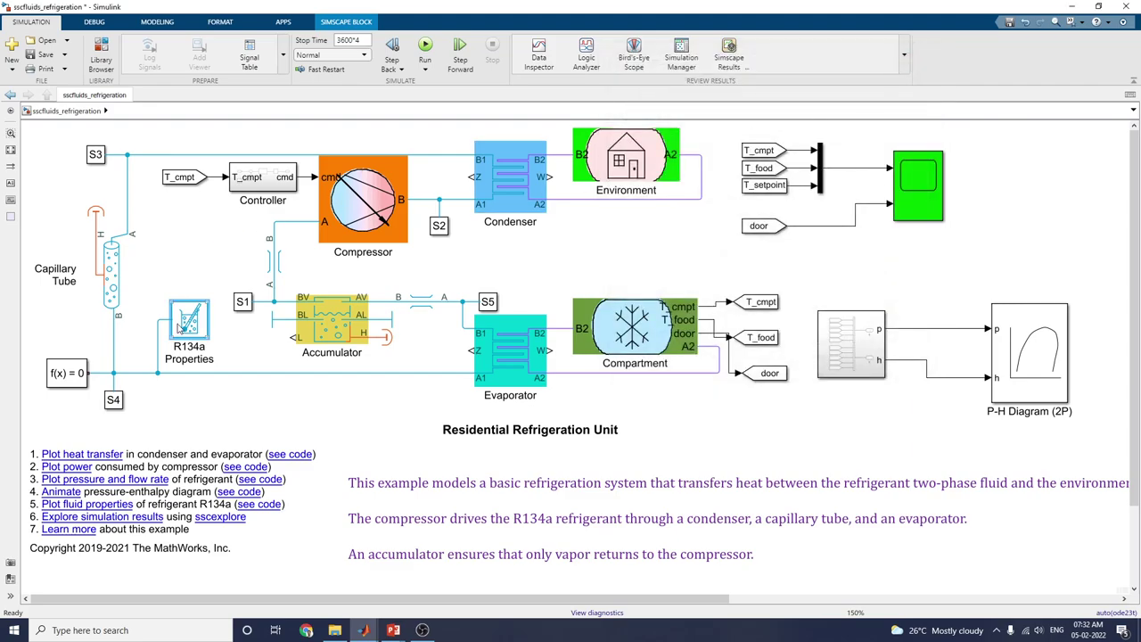
right_click(184, 319)
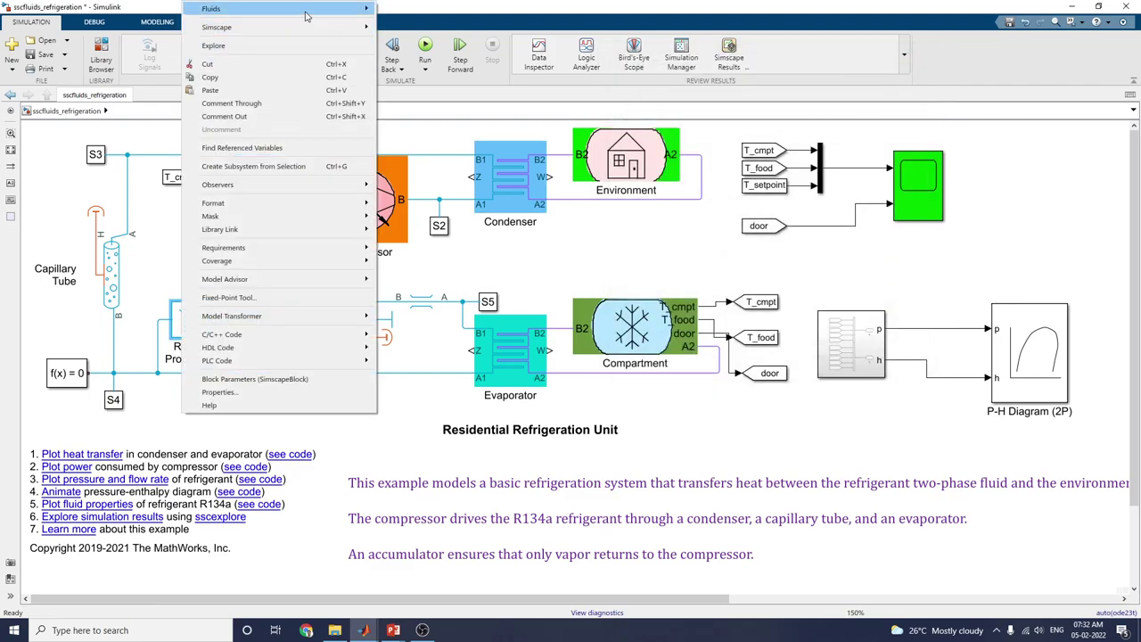
mouse_move(306, 16)
click(410, 25)
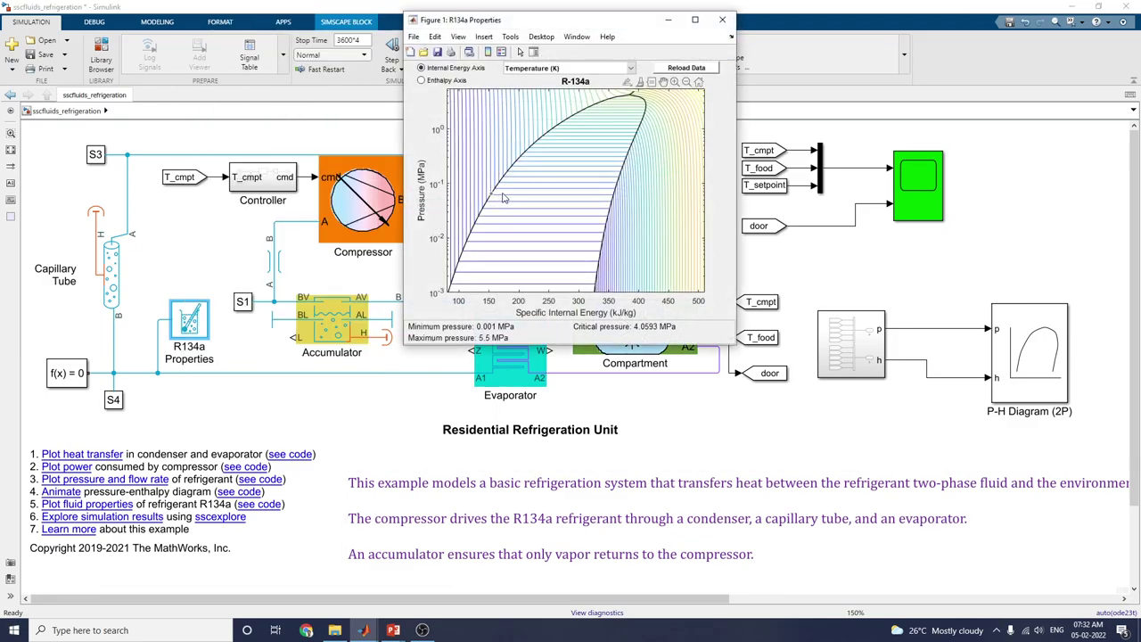
mouse_move(528, 206)
click(724, 19)
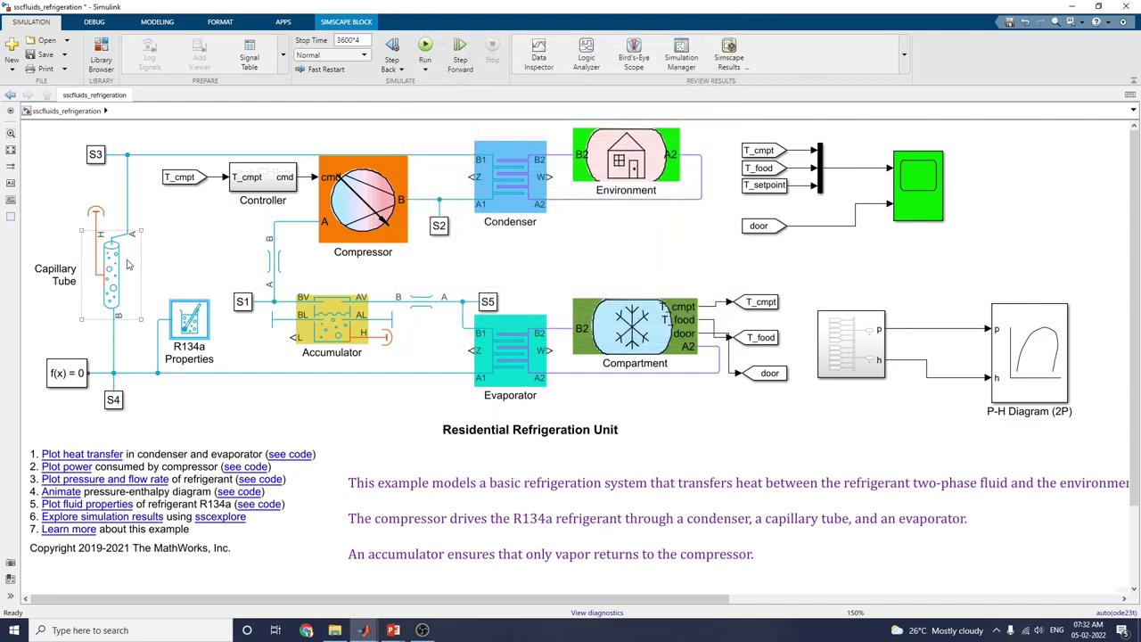
Step: Open the Capillary Tube parameters showing length capillary_L and diameter capillary_D
click(111, 284)
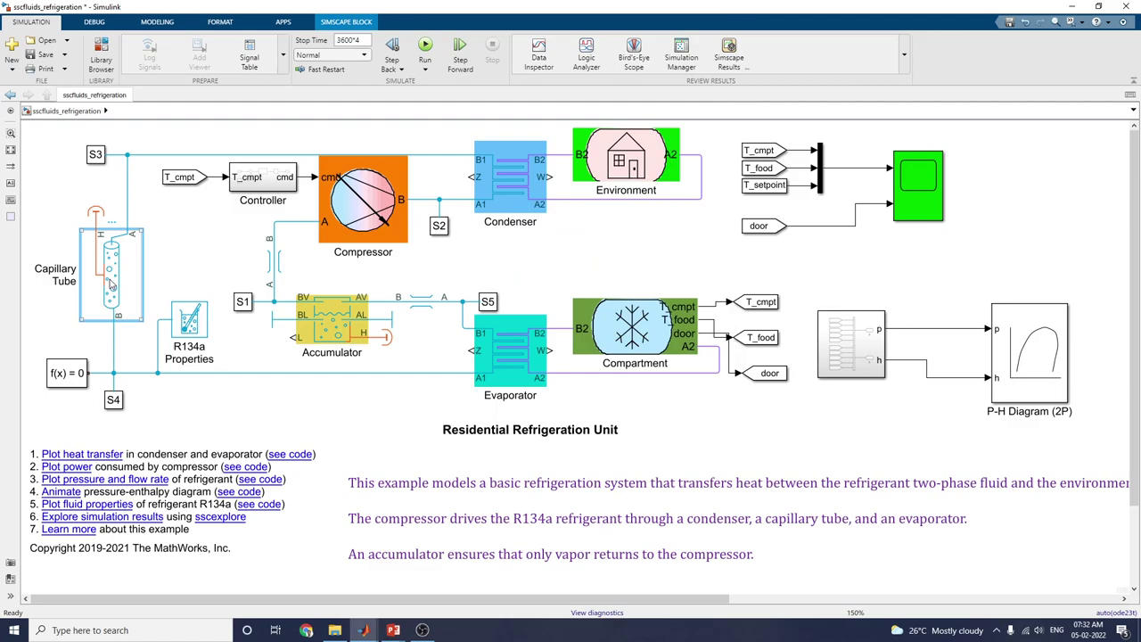
double_click(111, 284)
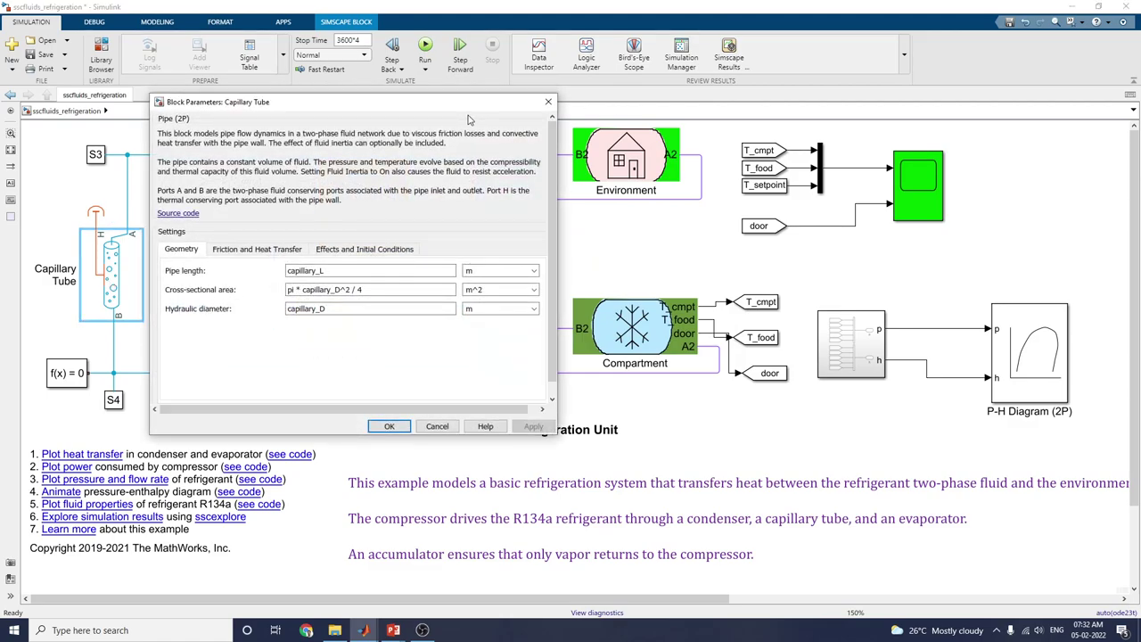
drag(454, 109, 852, 107)
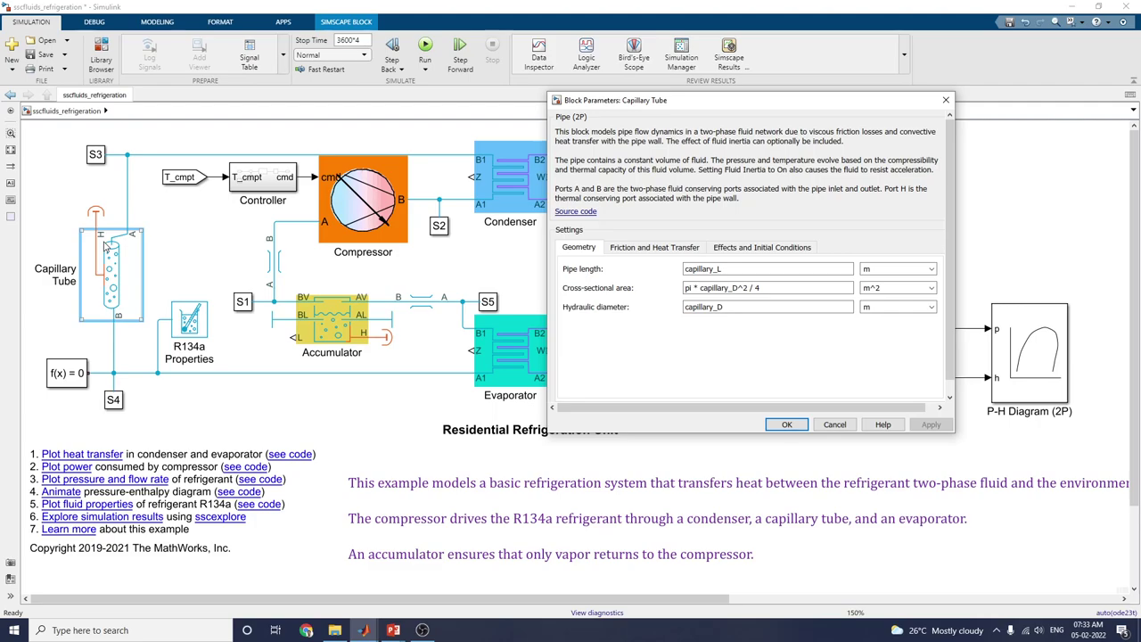
Step: Review friction and initial conditions, keep Vapor quality as energy specification, and click OK
click(652, 252)
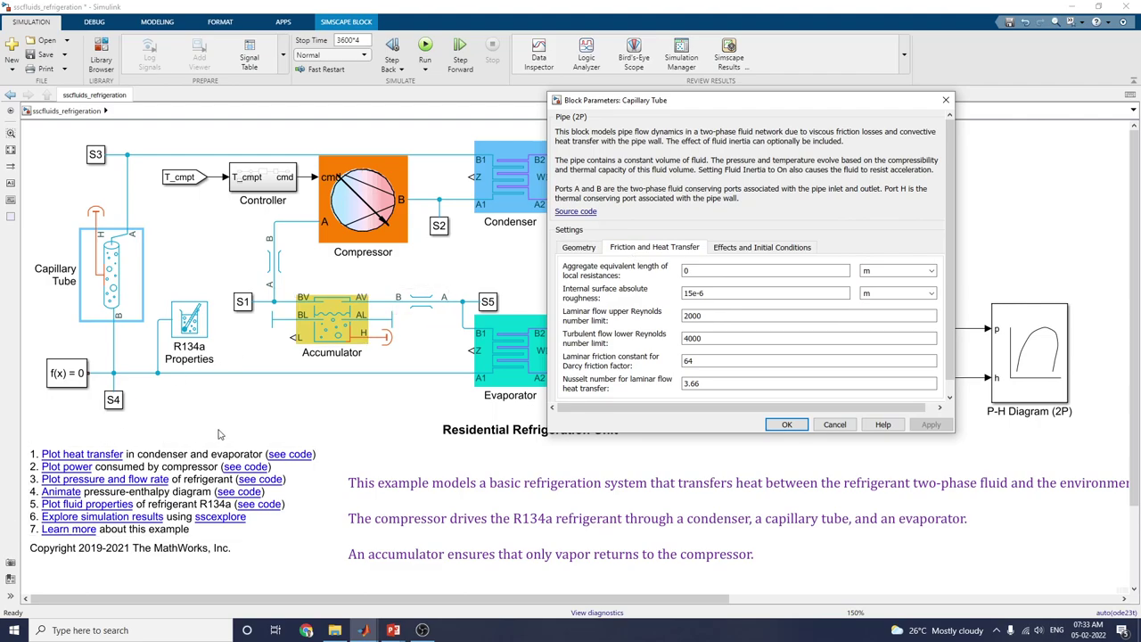
click(800, 250)
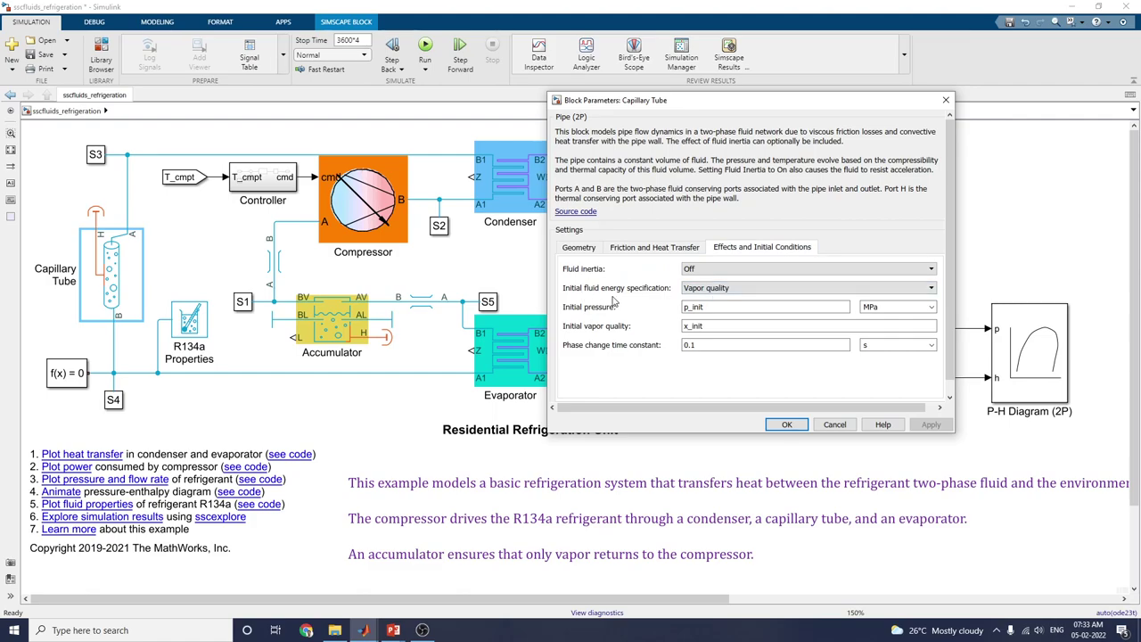
click(735, 292)
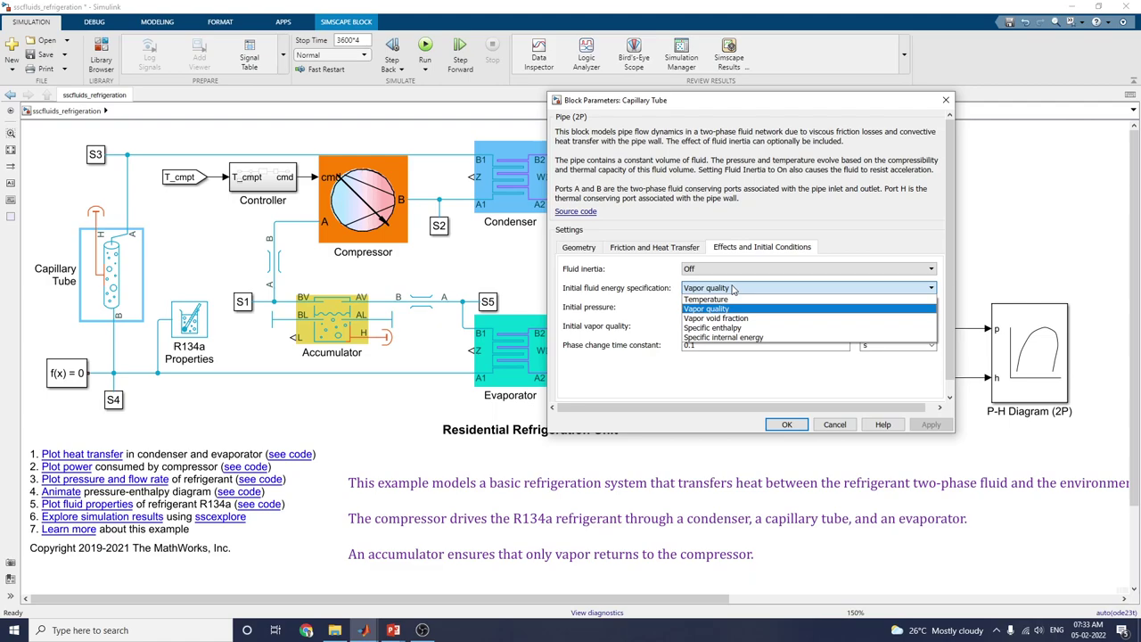
click(733, 289)
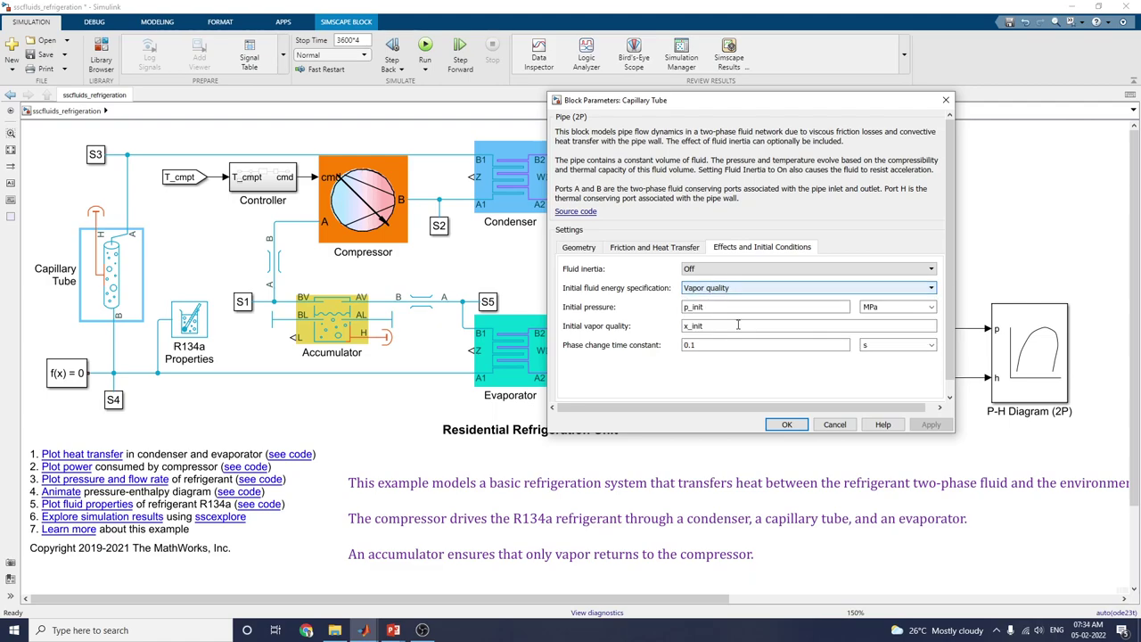
click(774, 423)
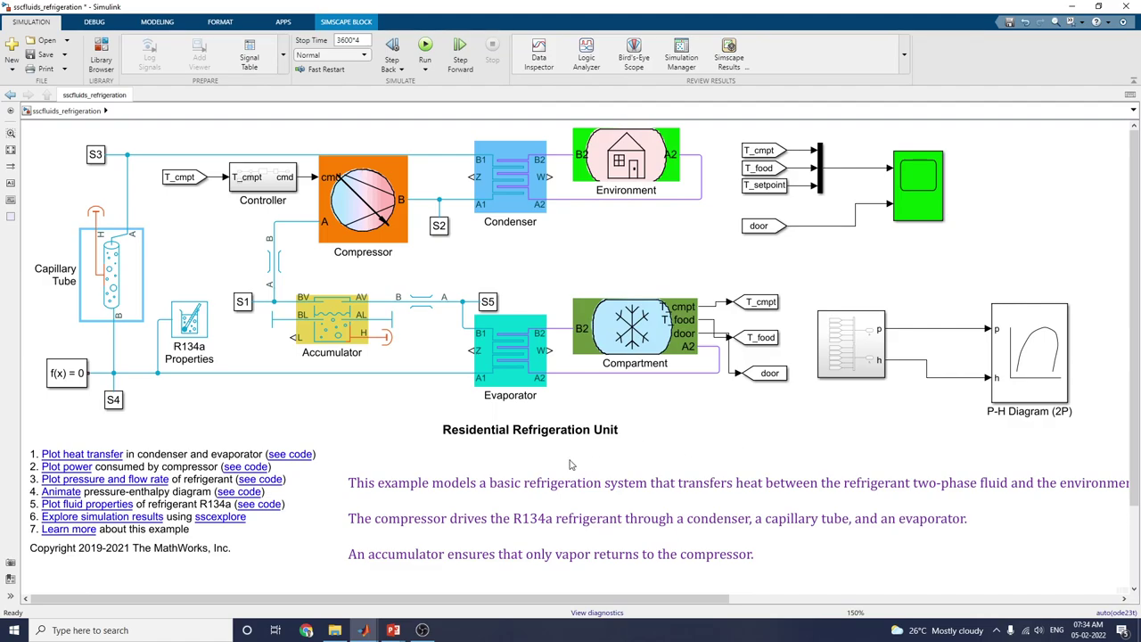
click(912, 177)
double_click(913, 177)
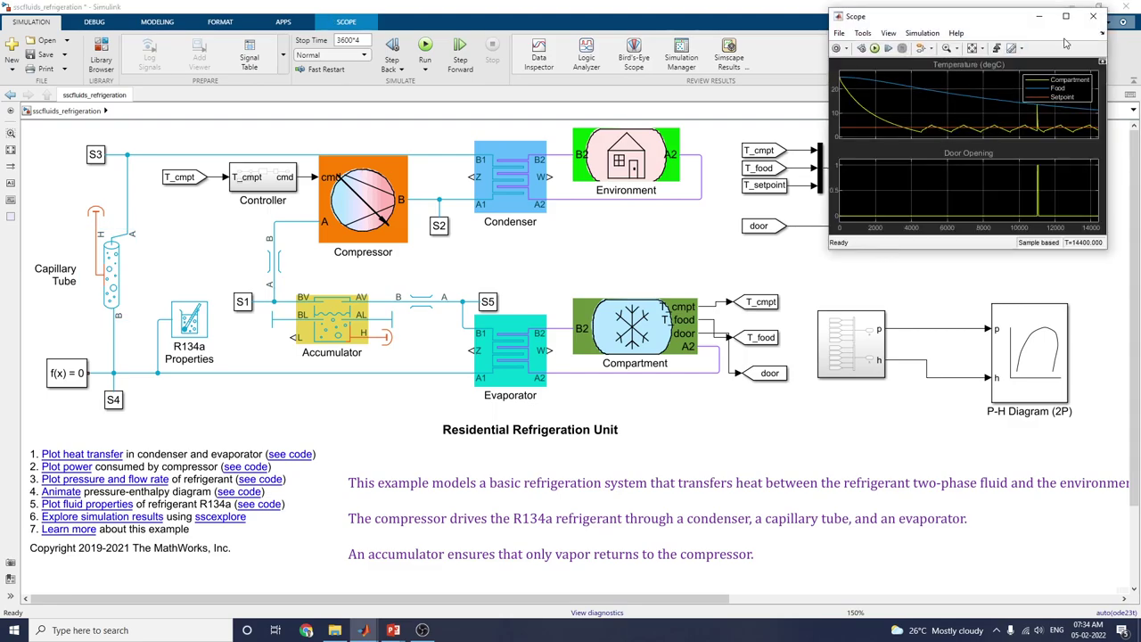
drag(932, 18, 525, 55)
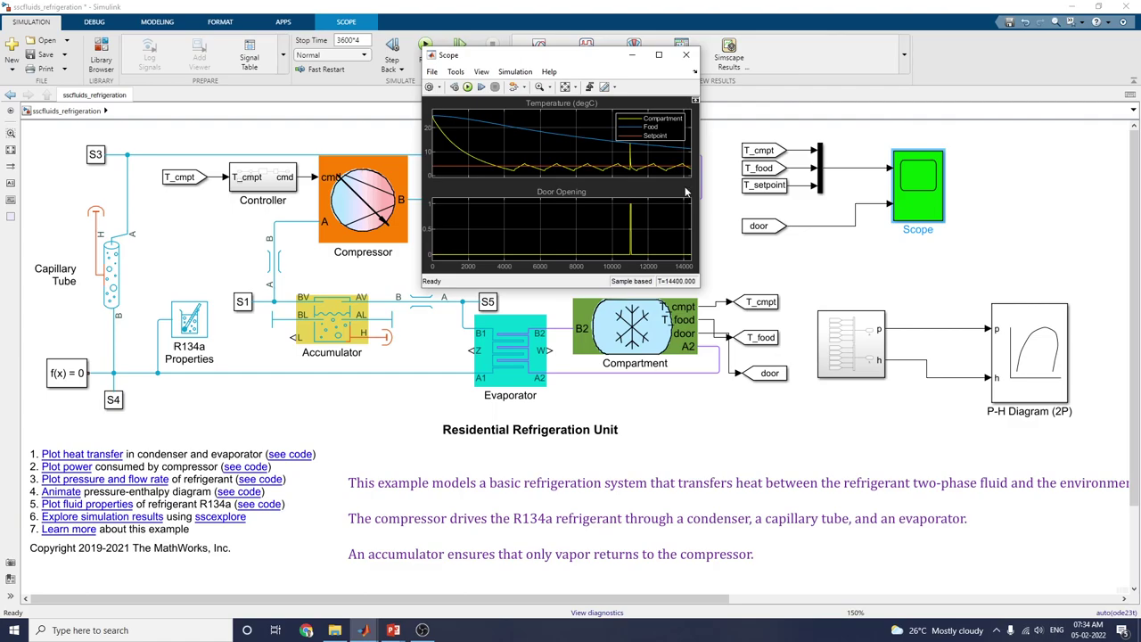
drag(699, 287, 971, 527)
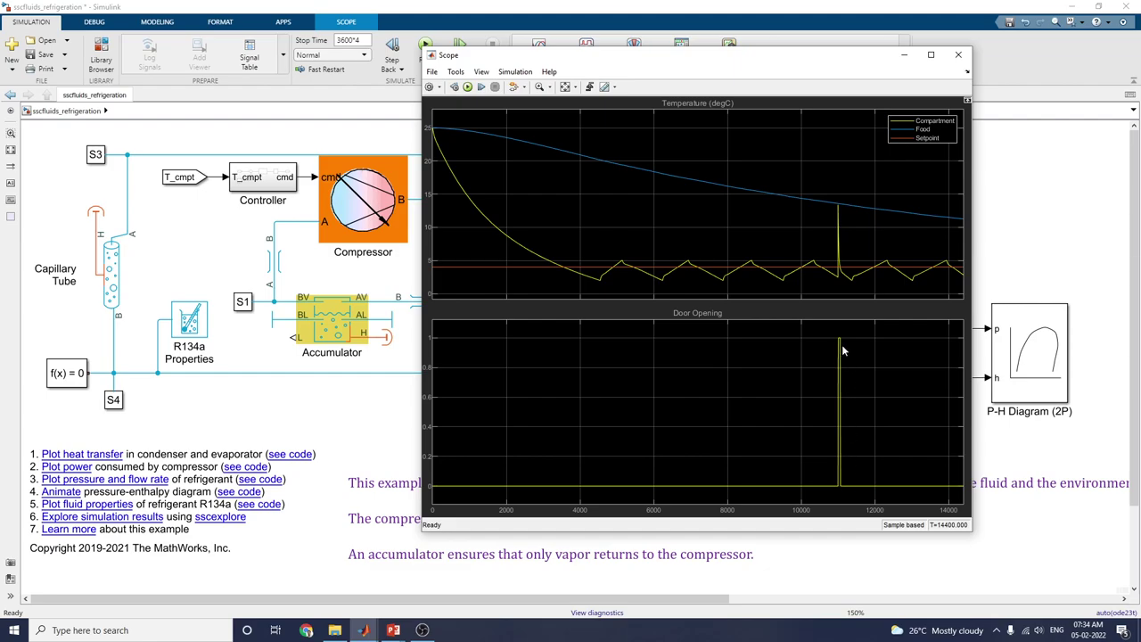
click(958, 54)
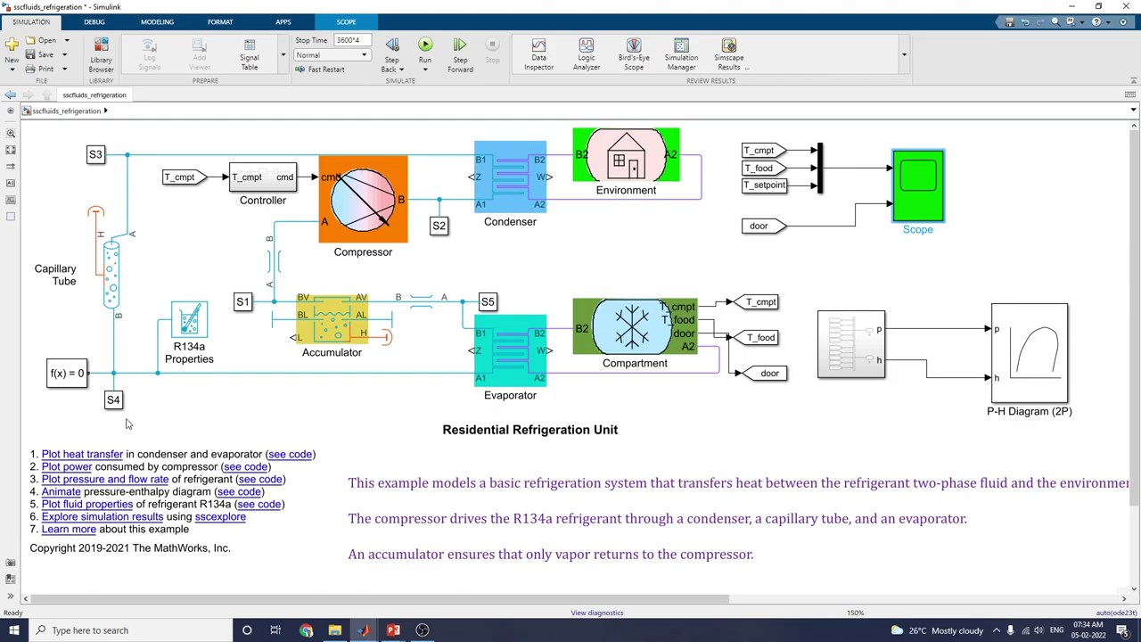
click(89, 457)
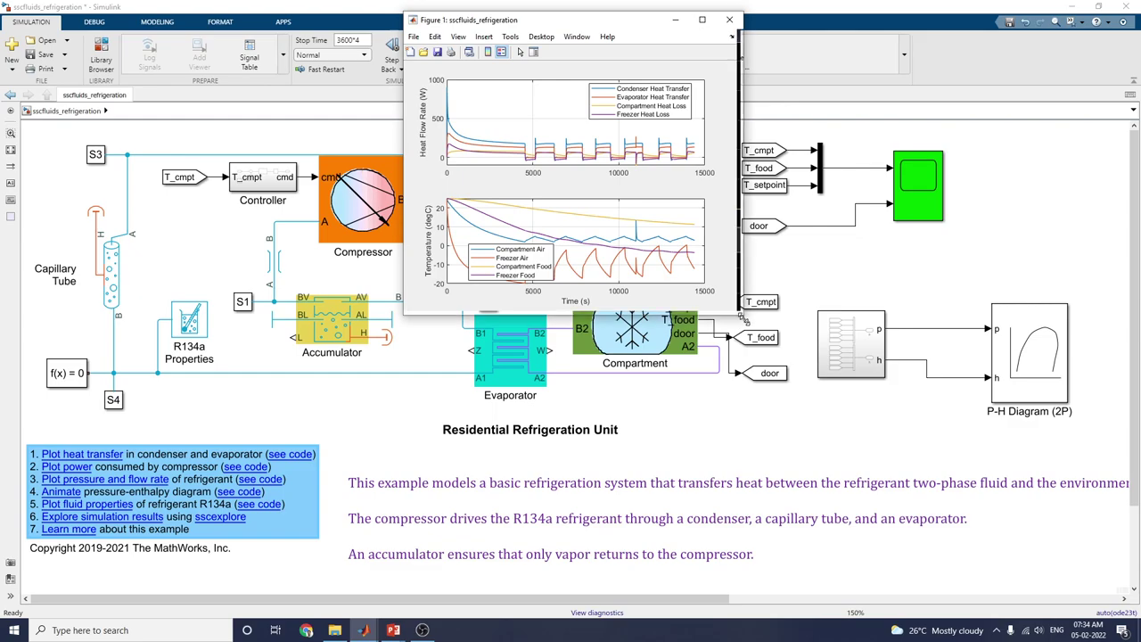
drag(737, 312, 1052, 617)
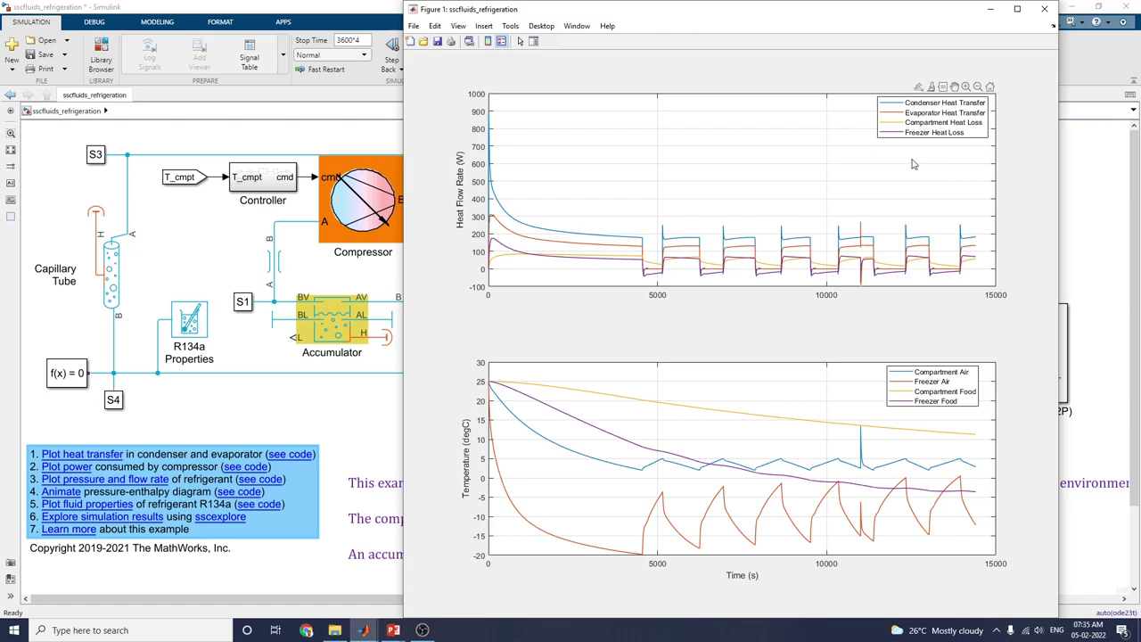
click(954, 86)
drag(800, 170, 884, 118)
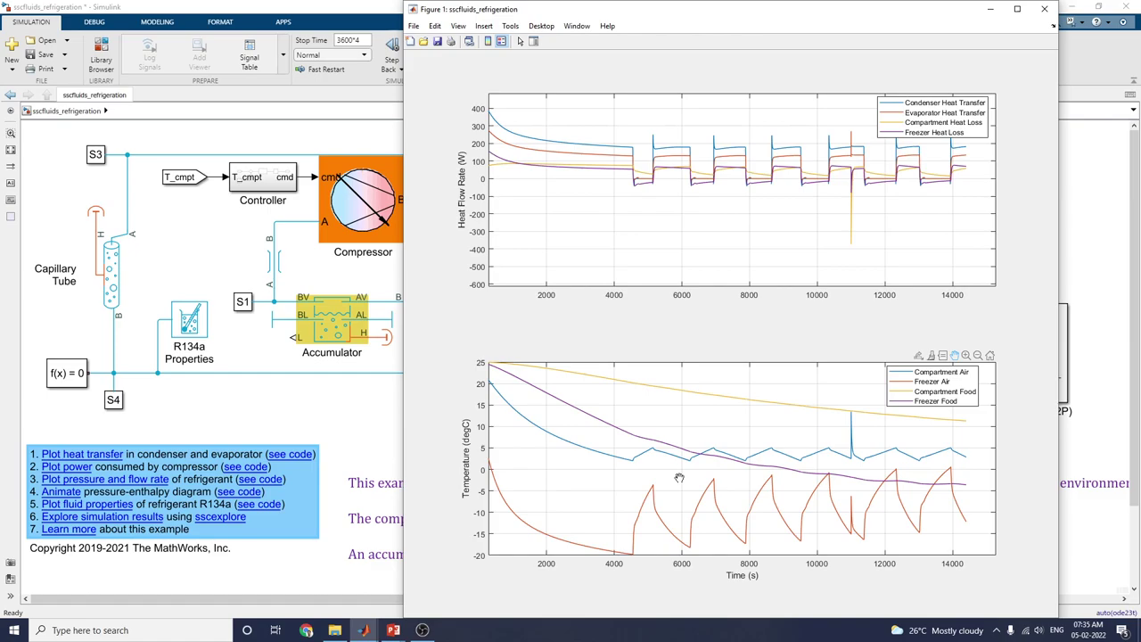
Step: Close the heat transfer figure and plot compressor power in an enlarged figure
click(1044, 10)
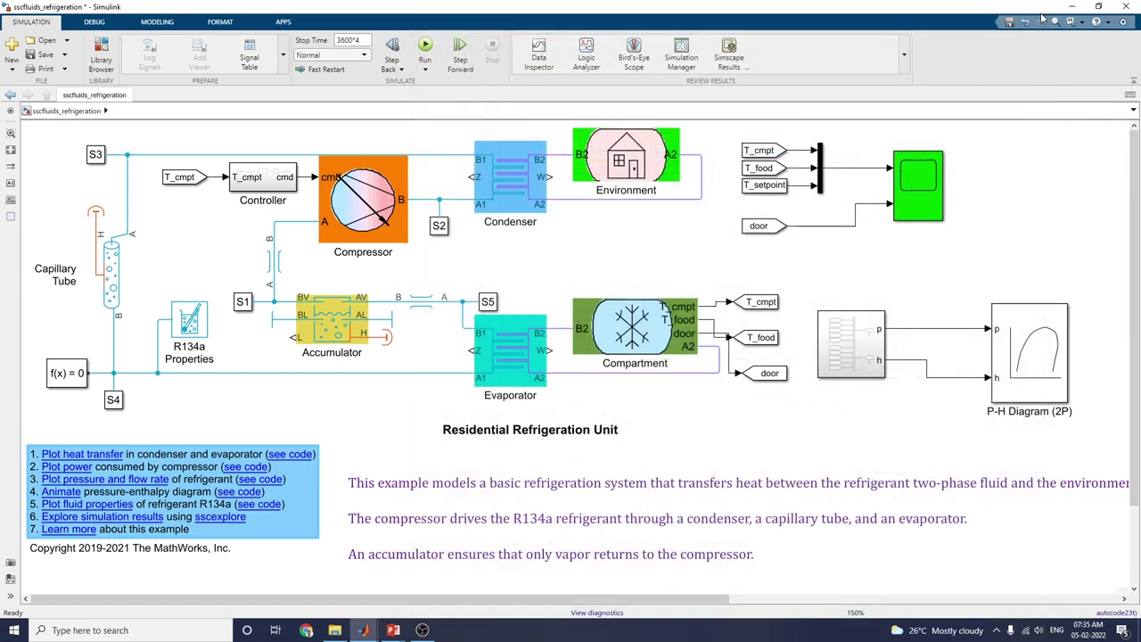
click(113, 471)
click(69, 467)
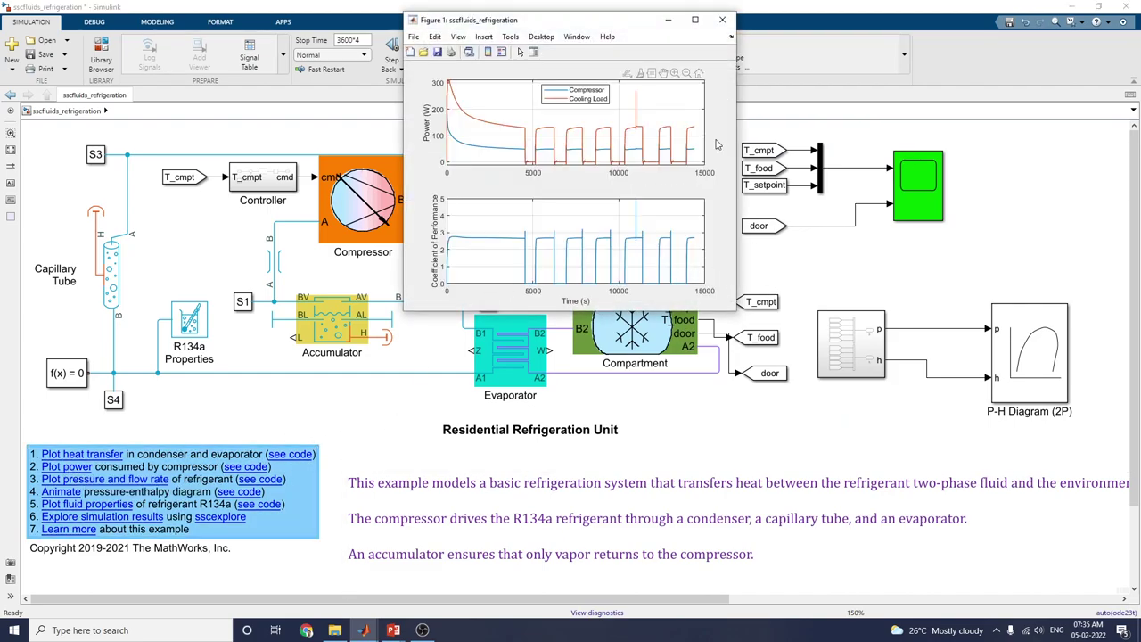
drag(735, 312, 952, 552)
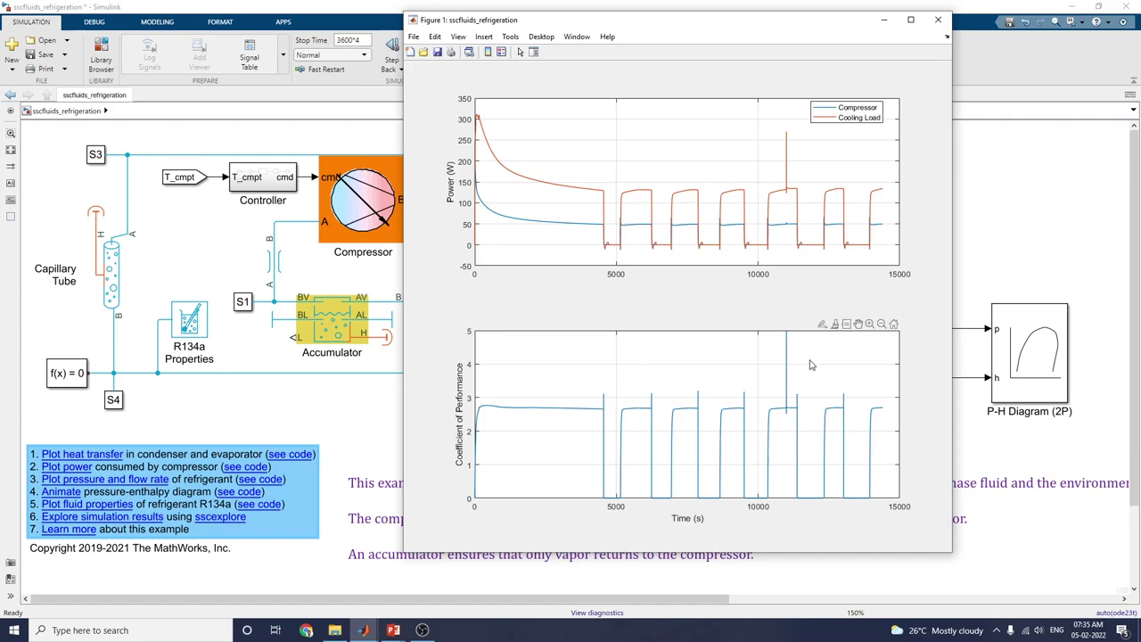
Step: Pan the coefficient of performance plot in time, close it, and plot refrigerant pressure and flow
click(858, 323)
drag(858, 375, 973, 268)
click(938, 19)
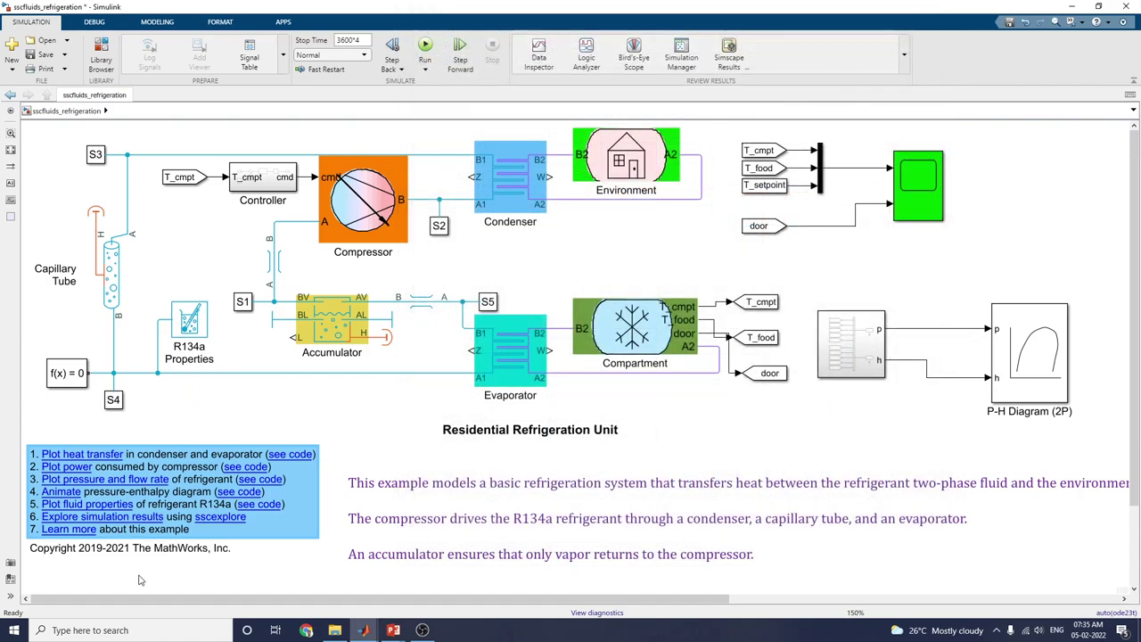
click(127, 481)
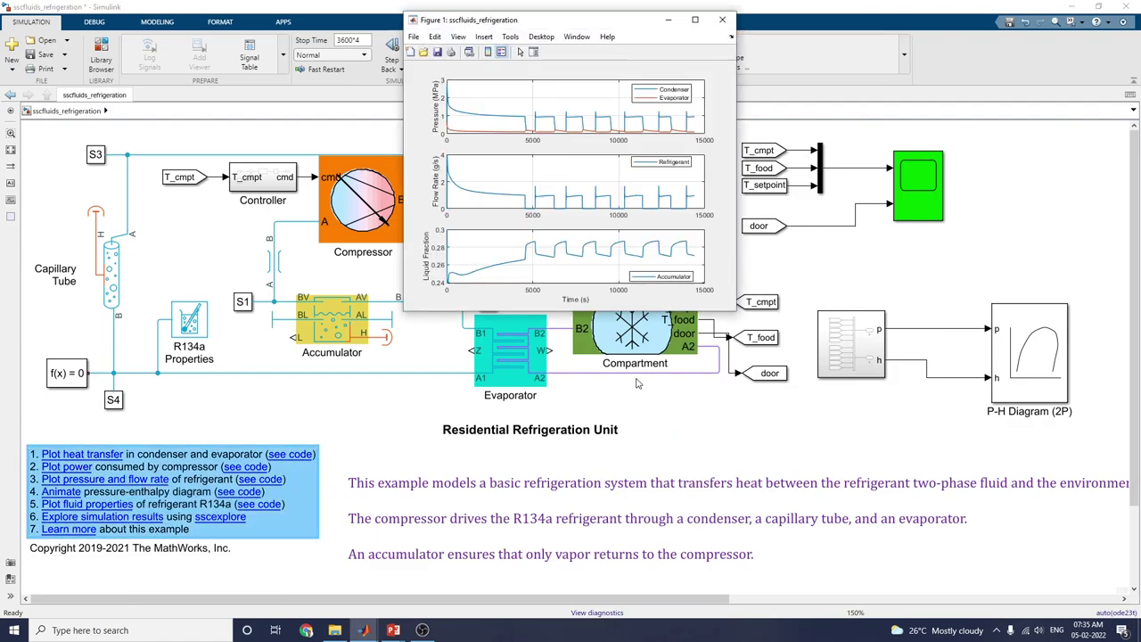
Step: Enlarge the pressure, flow rate and accumulator liquid fraction figure, then close it
drag(737, 312, 940, 596)
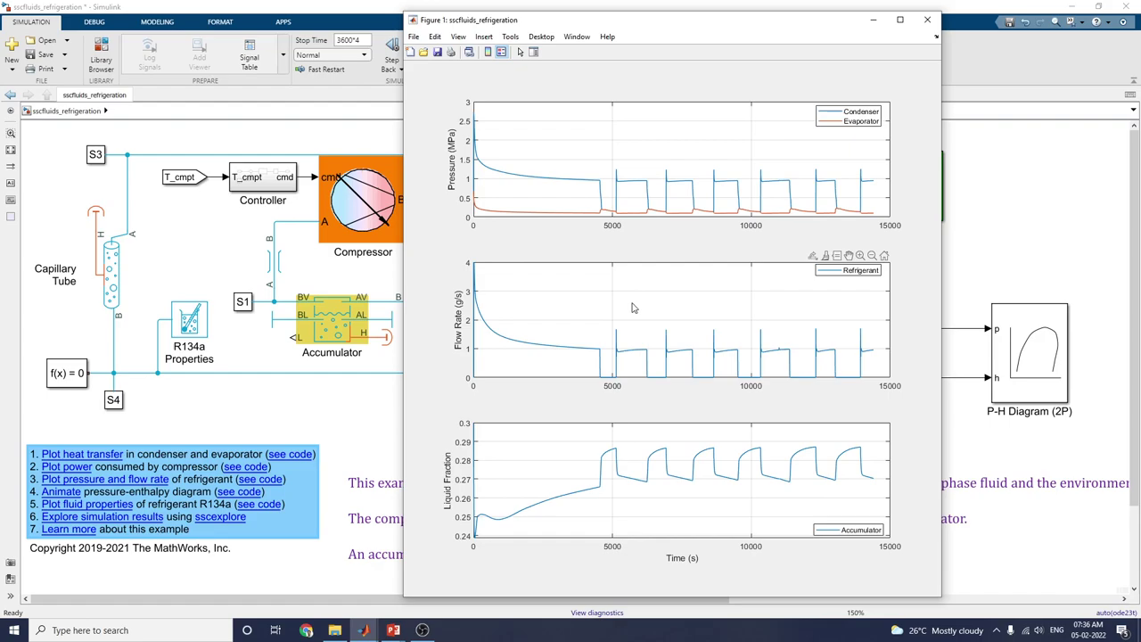
click(927, 20)
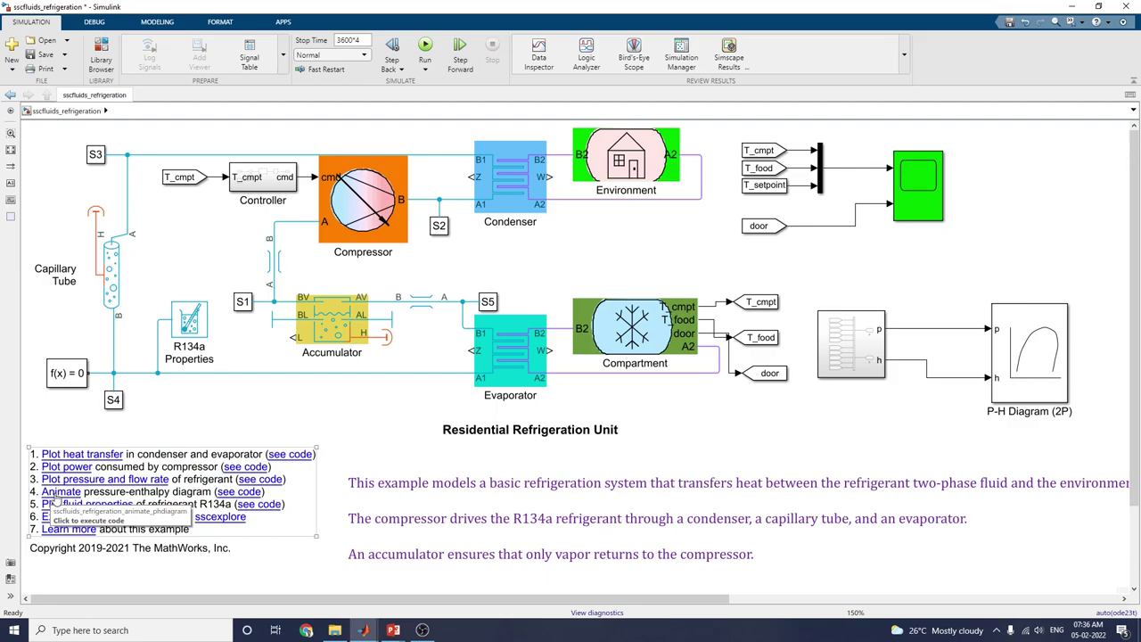
click(56, 495)
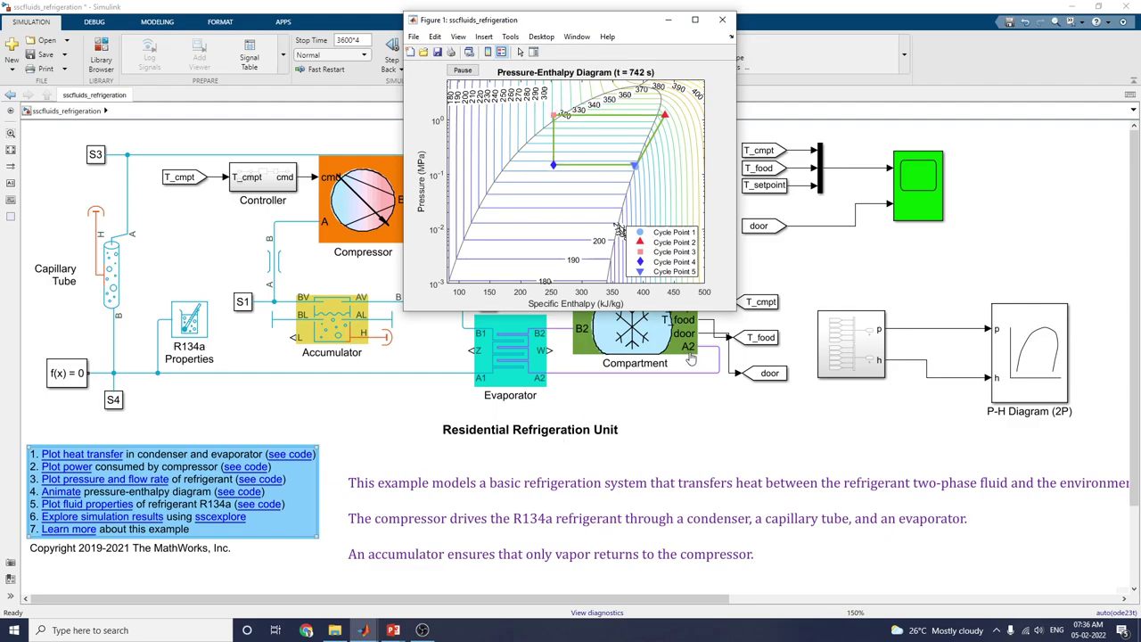
drag(734, 312, 964, 501)
drag(705, 19, 753, 15)
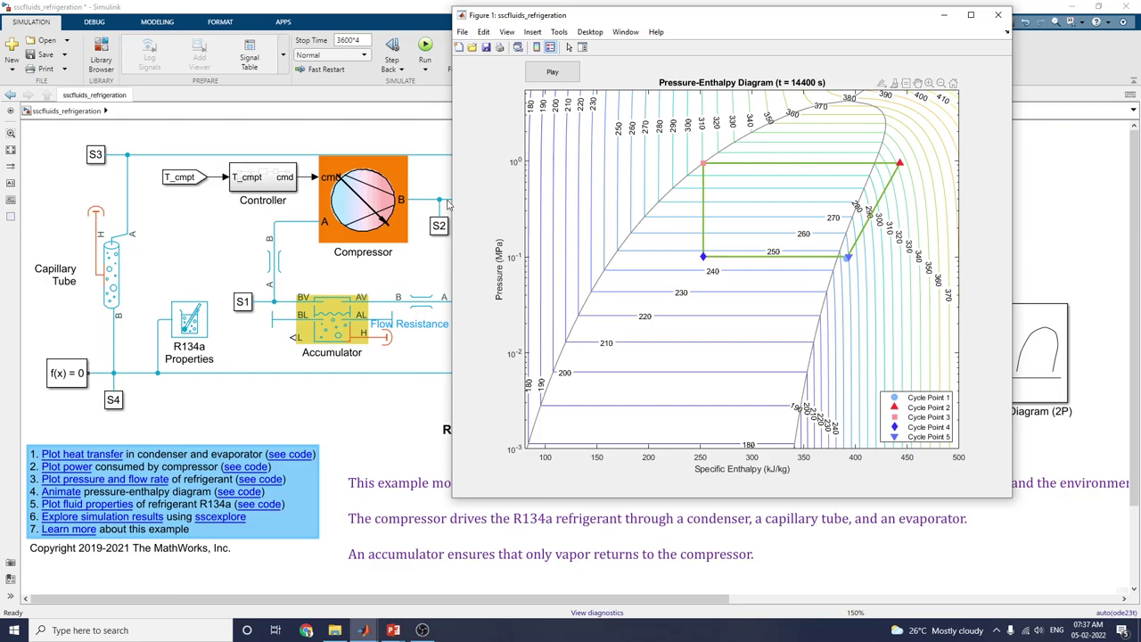
click(998, 15)
click(214, 584)
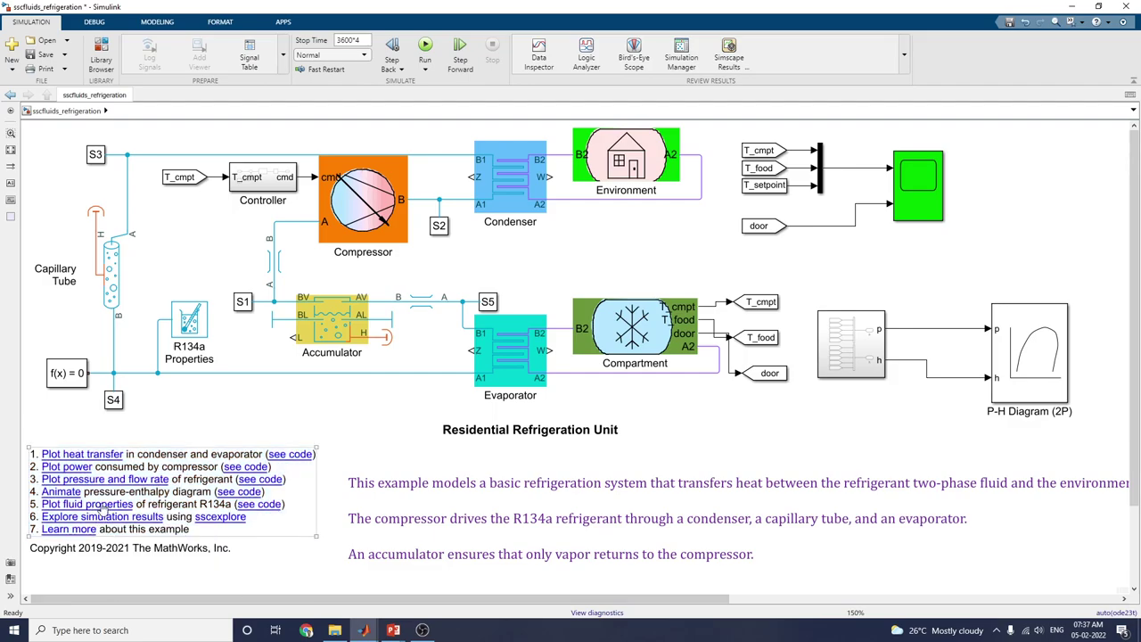
click(102, 506)
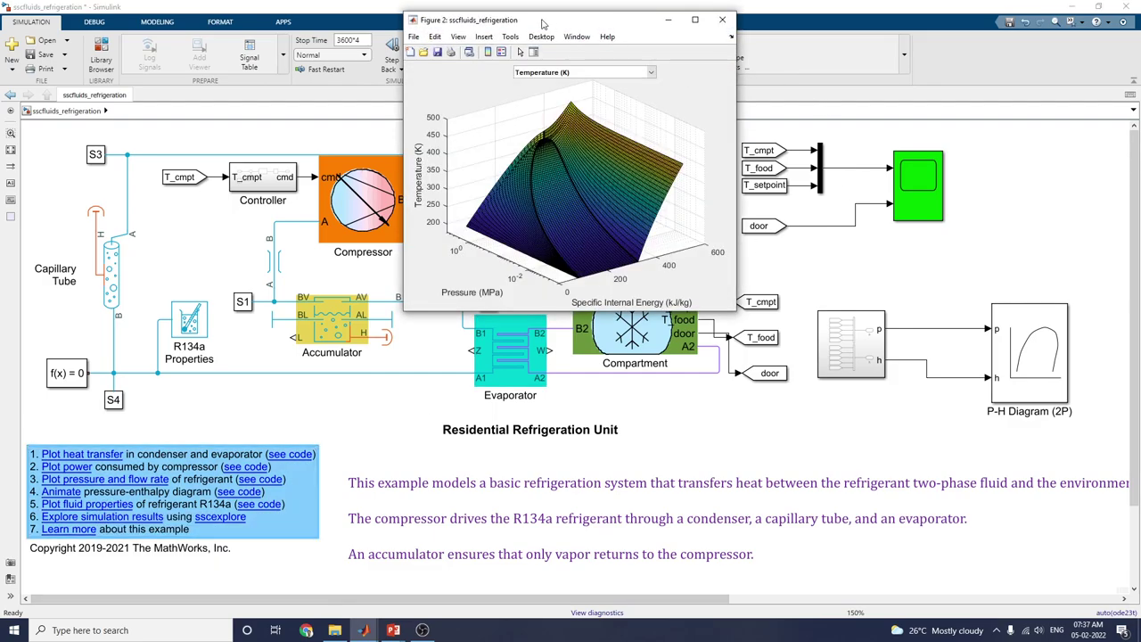
drag(635, 27, 935, 39)
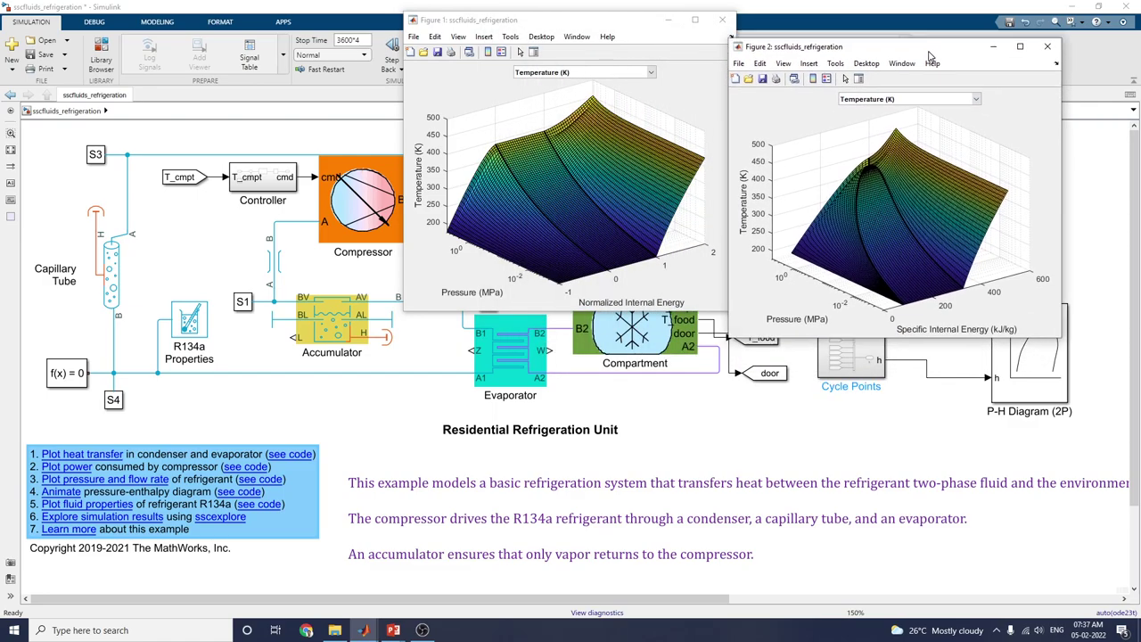
drag(623, 31, 580, 53)
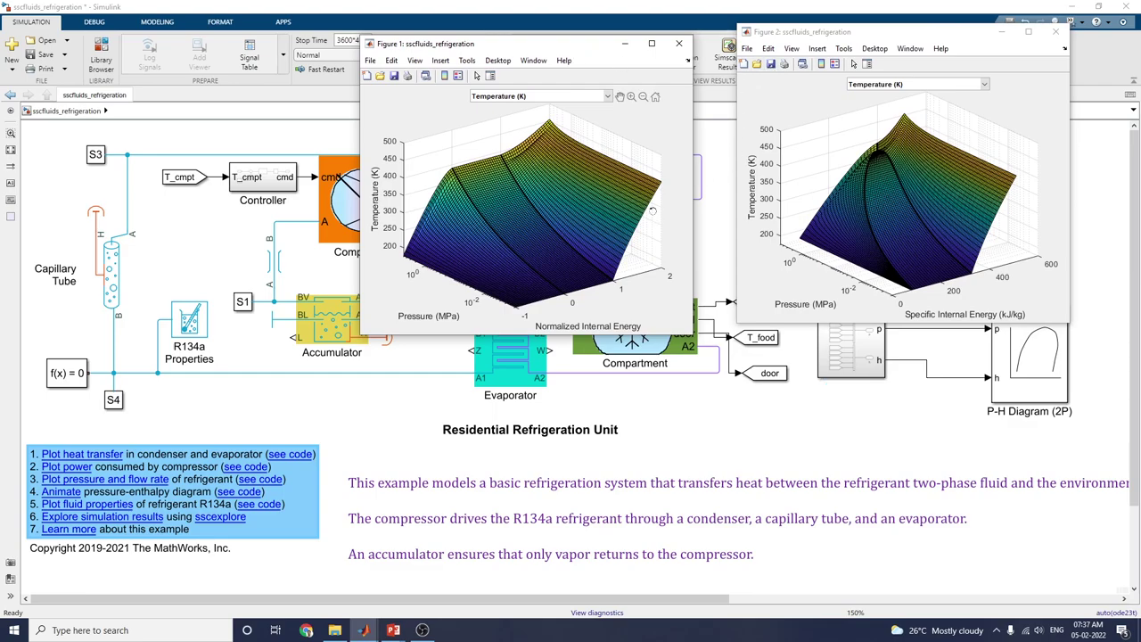
click(607, 97)
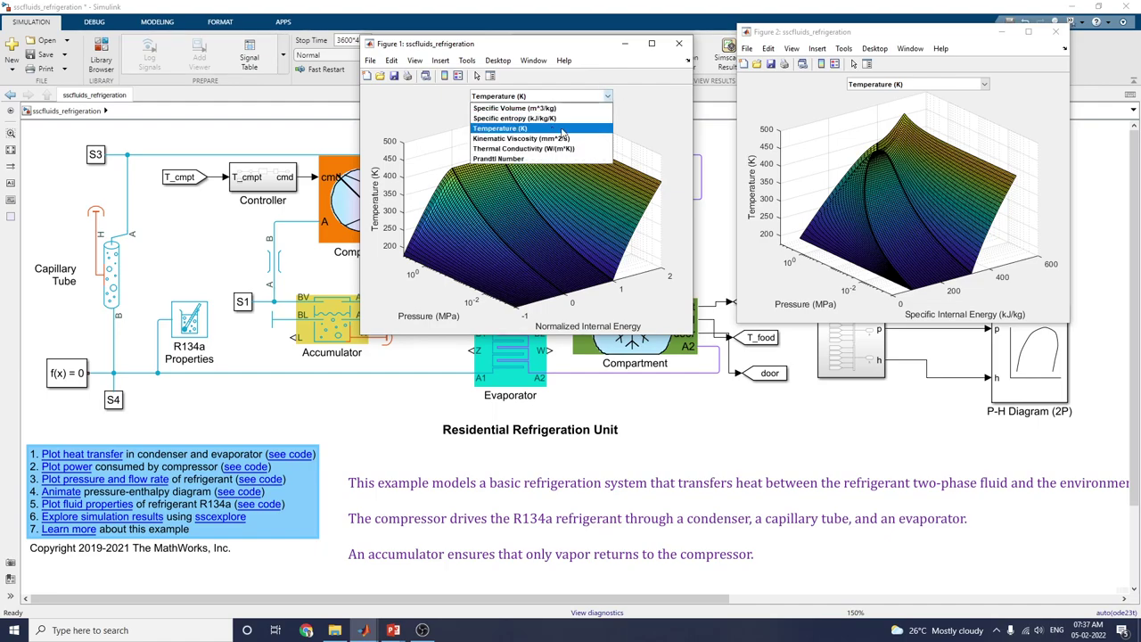
click(584, 111)
click(609, 96)
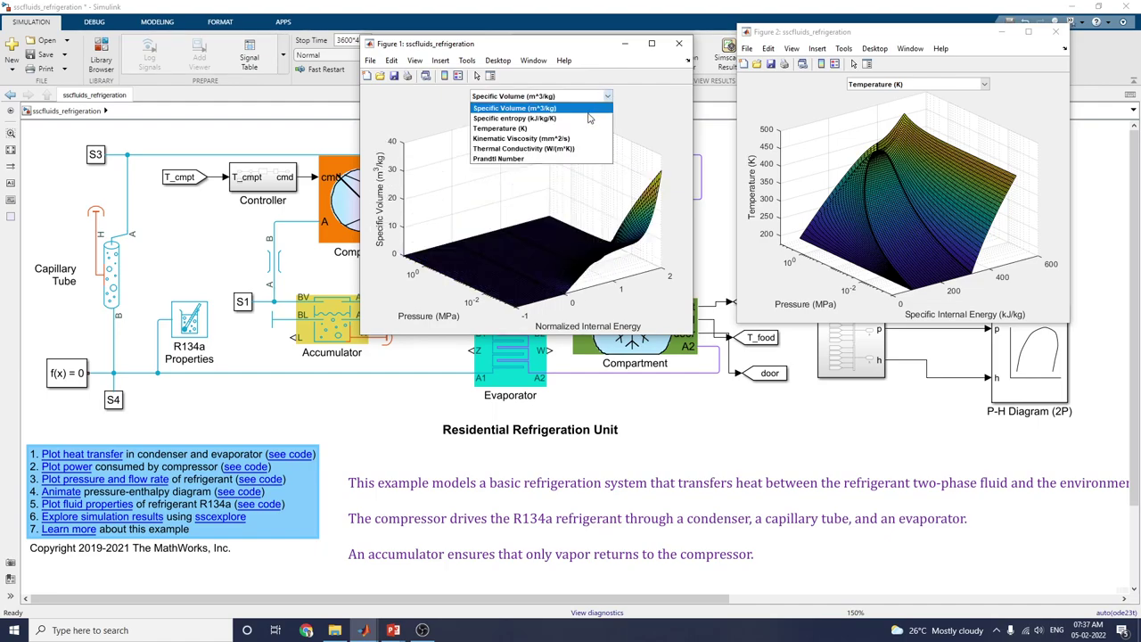
click(591, 119)
click(609, 96)
click(579, 128)
click(608, 96)
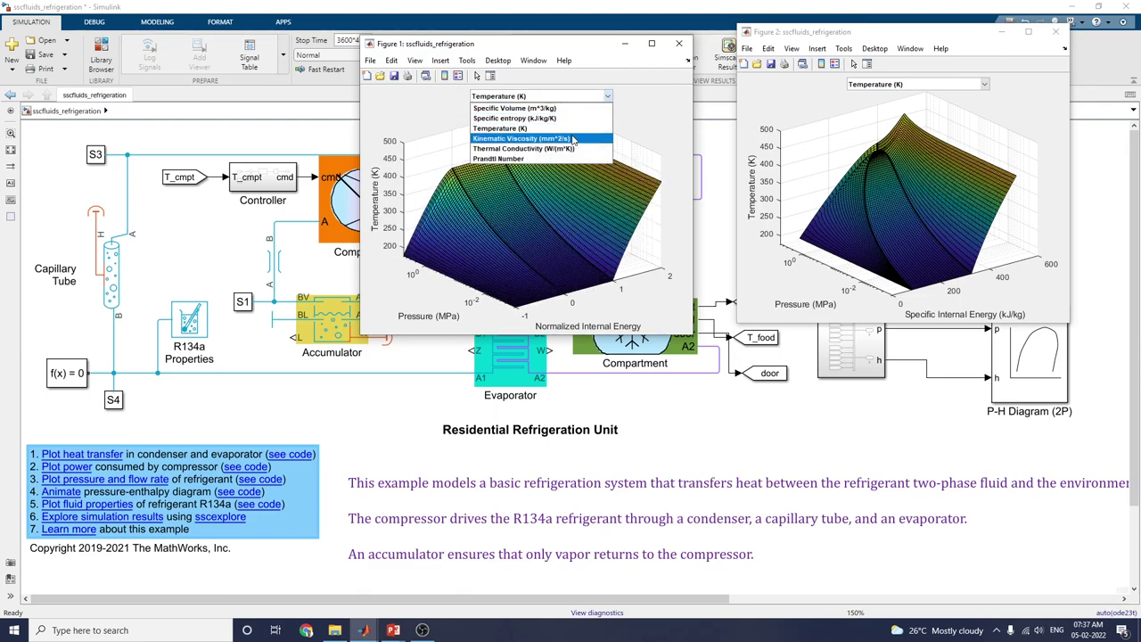
click(578, 139)
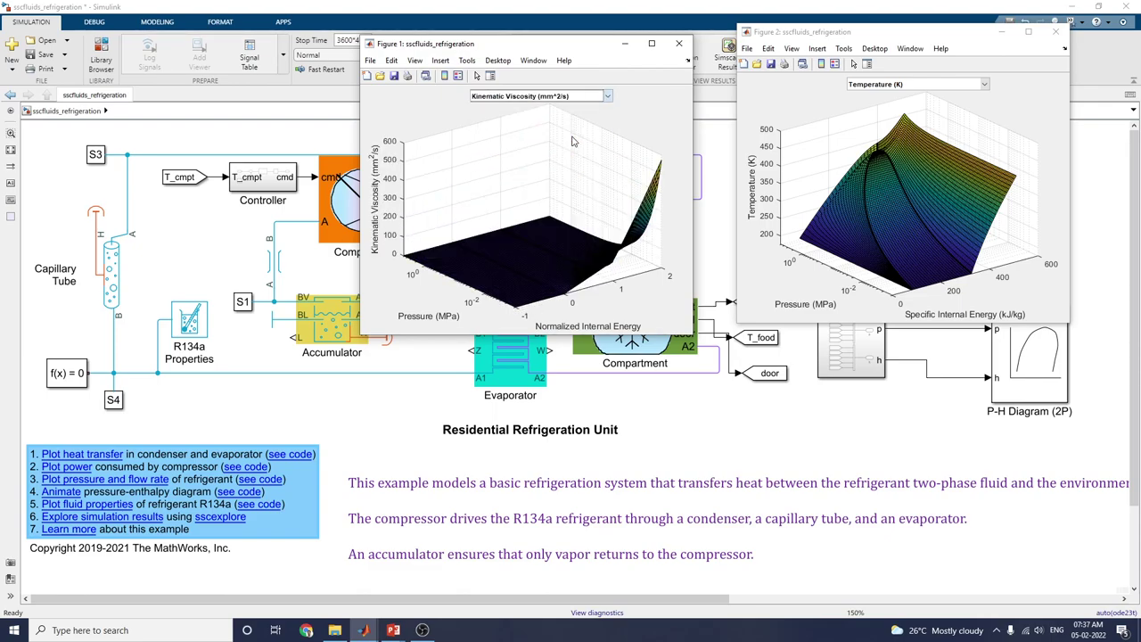
click(609, 97)
click(577, 148)
click(609, 96)
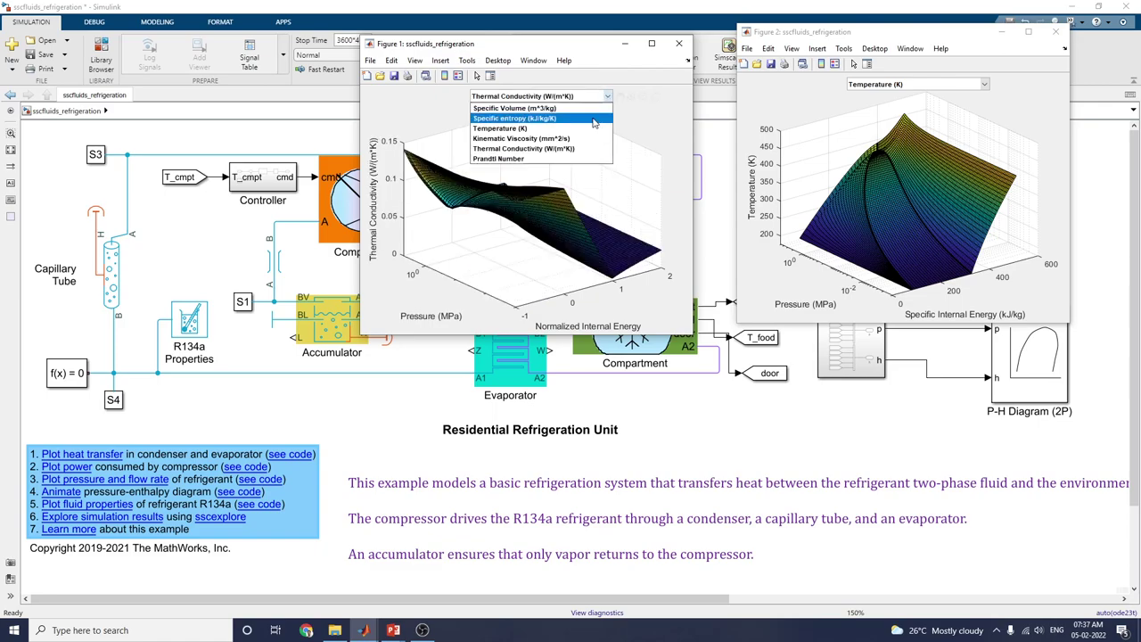
click(580, 158)
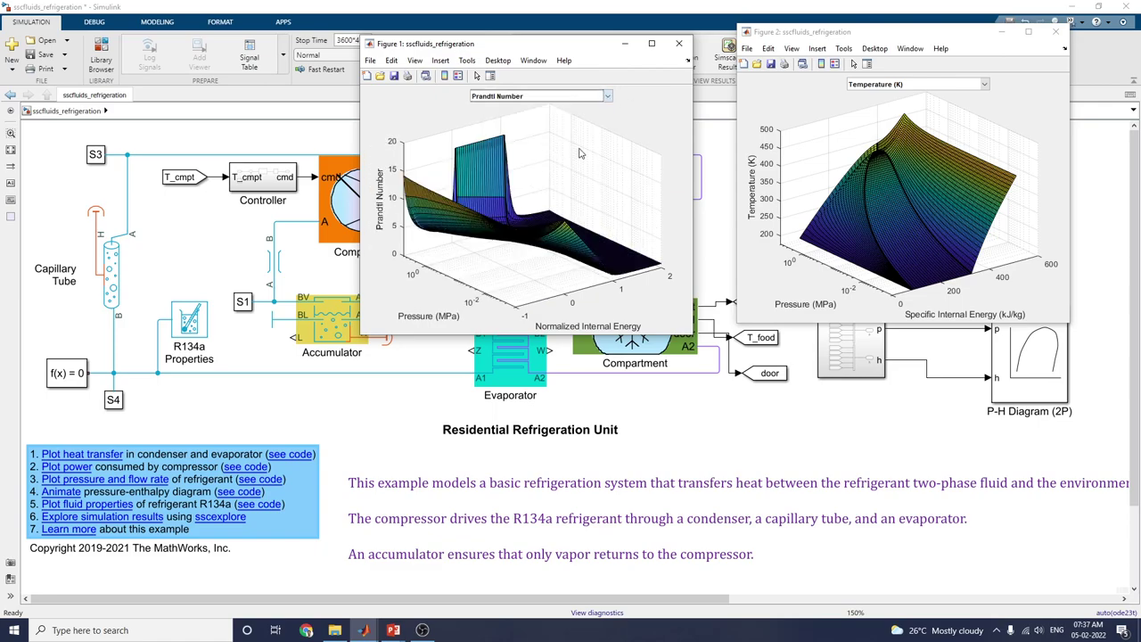
click(937, 86)
click(912, 138)
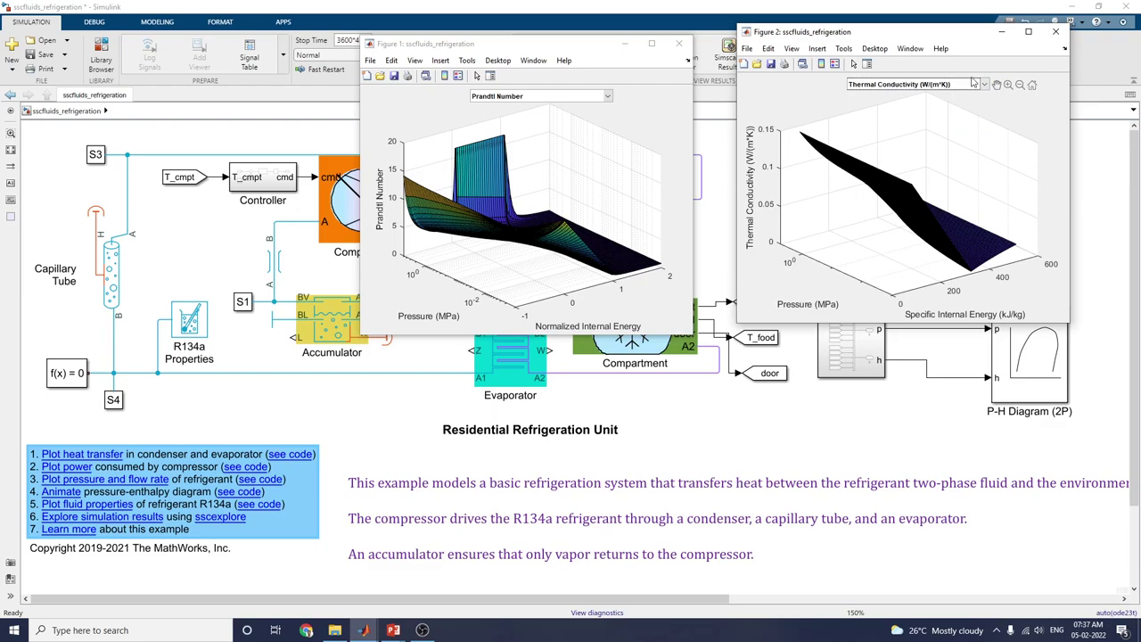
click(1056, 31)
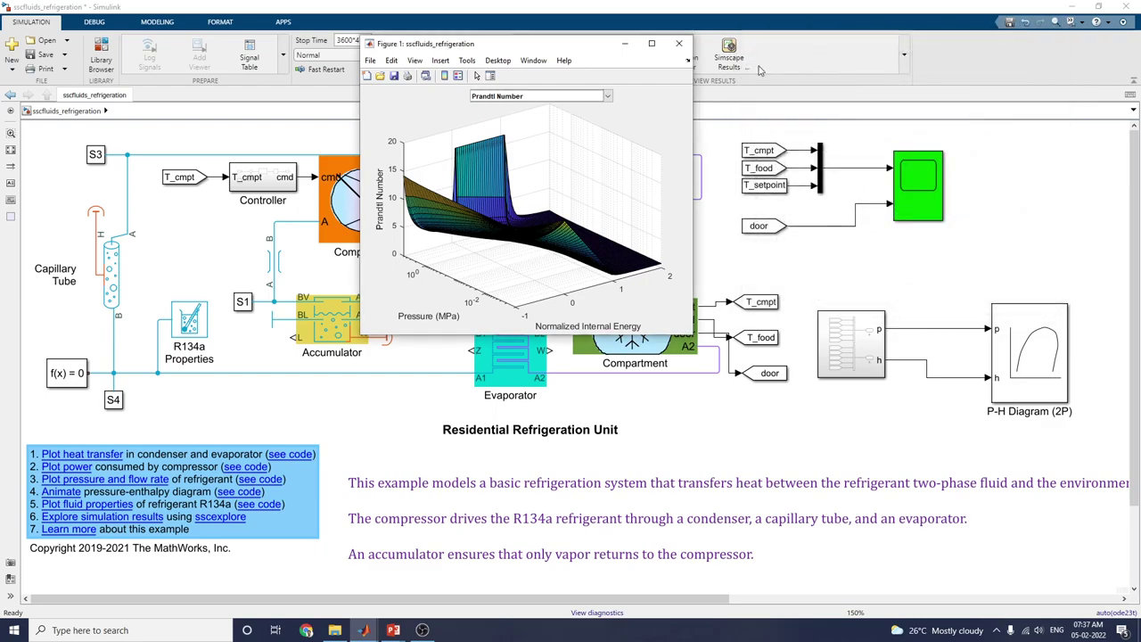
click(679, 44)
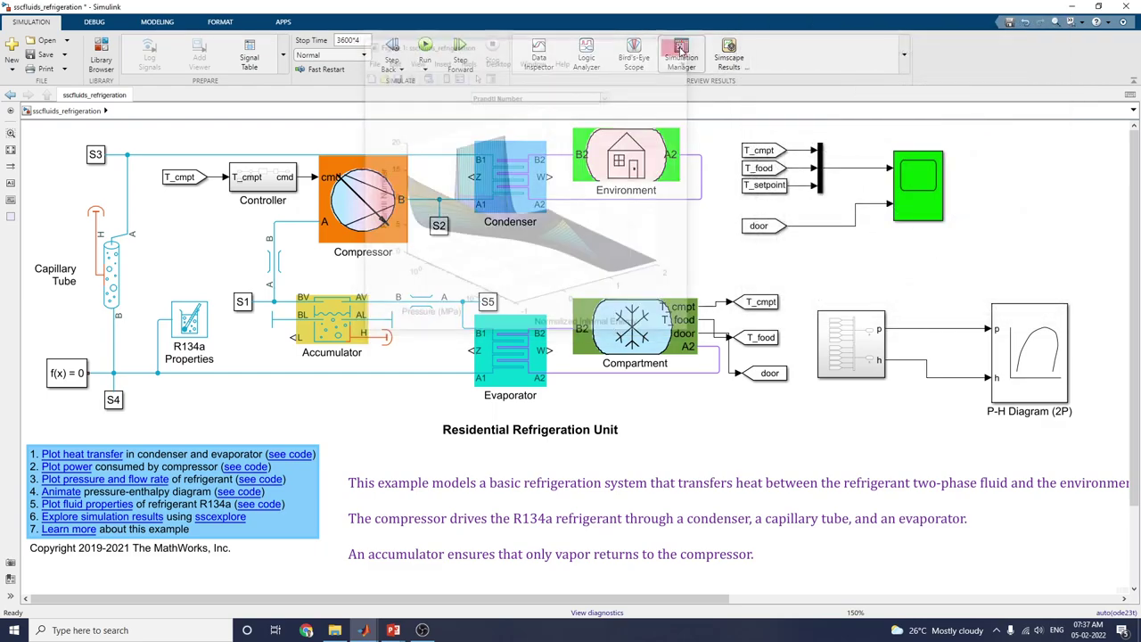
Step: Open the Results Explorer maximized and expand the Accumulator's 38 logged variables
click(99, 521)
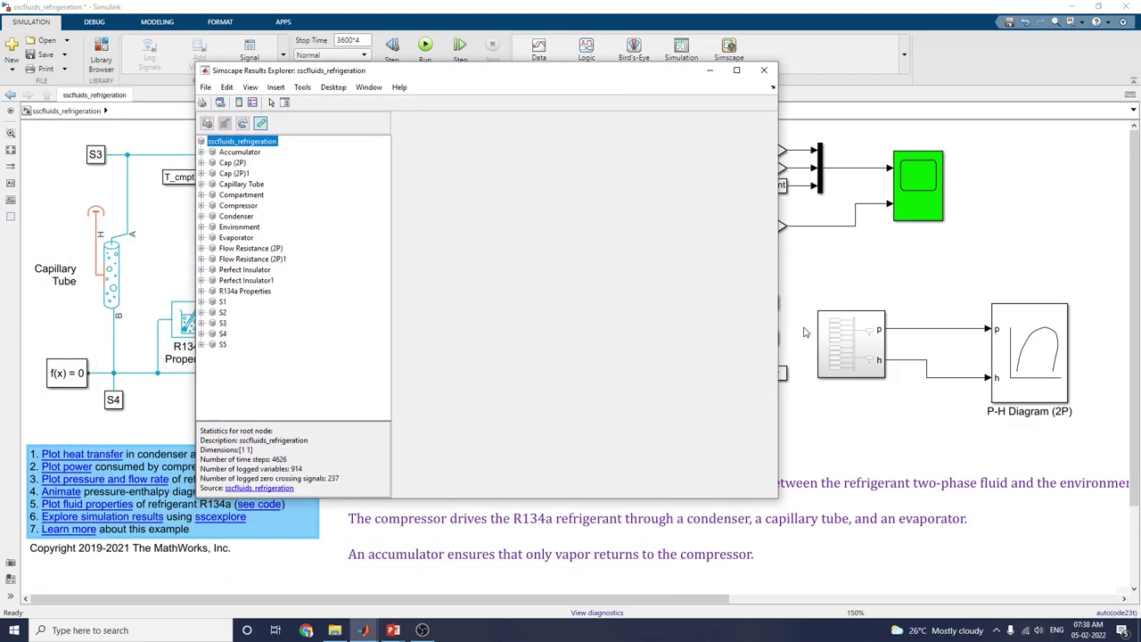
click(736, 69)
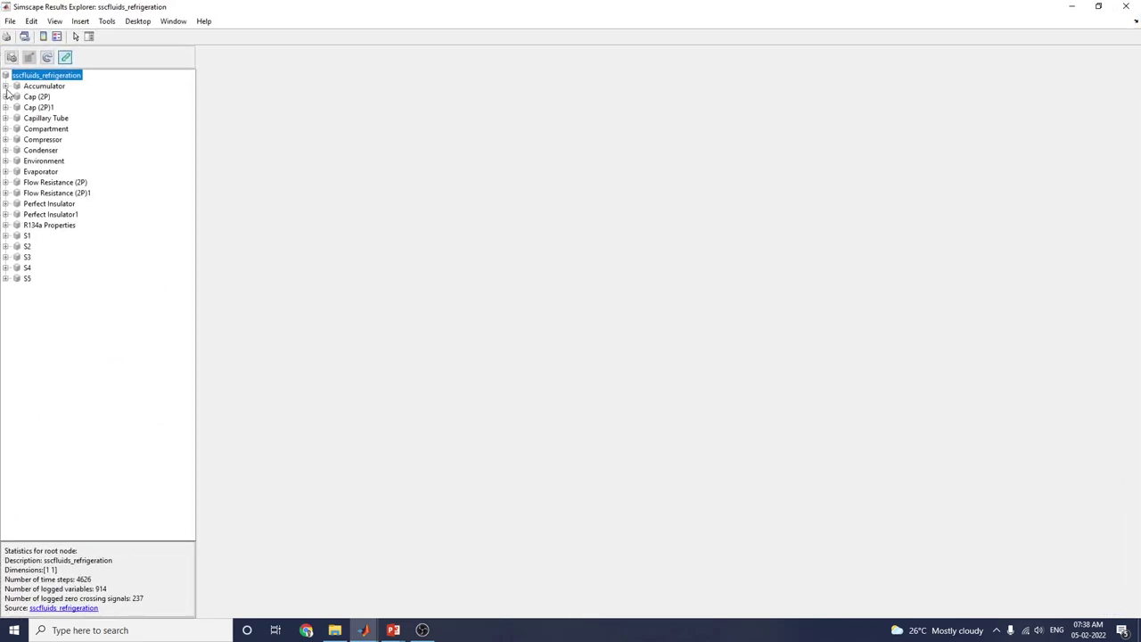
click(6, 87)
click(43, 87)
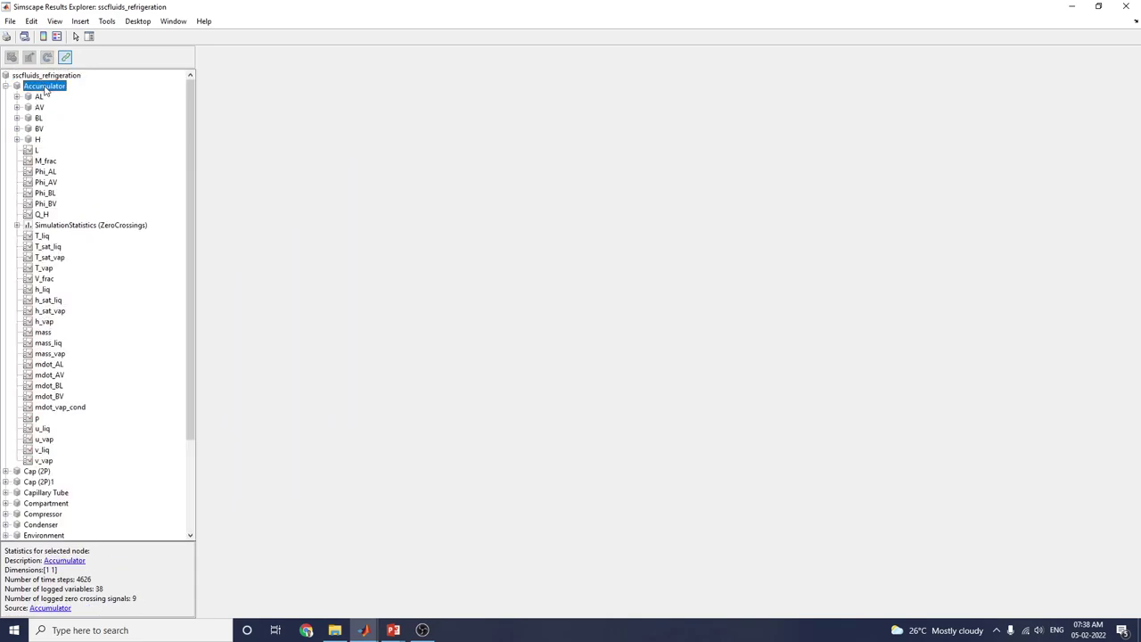
Step: Plot the accumulator's port variables: p and u at AL and AV, BL, and temperature T at H
click(37, 97)
click(16, 96)
click(48, 107)
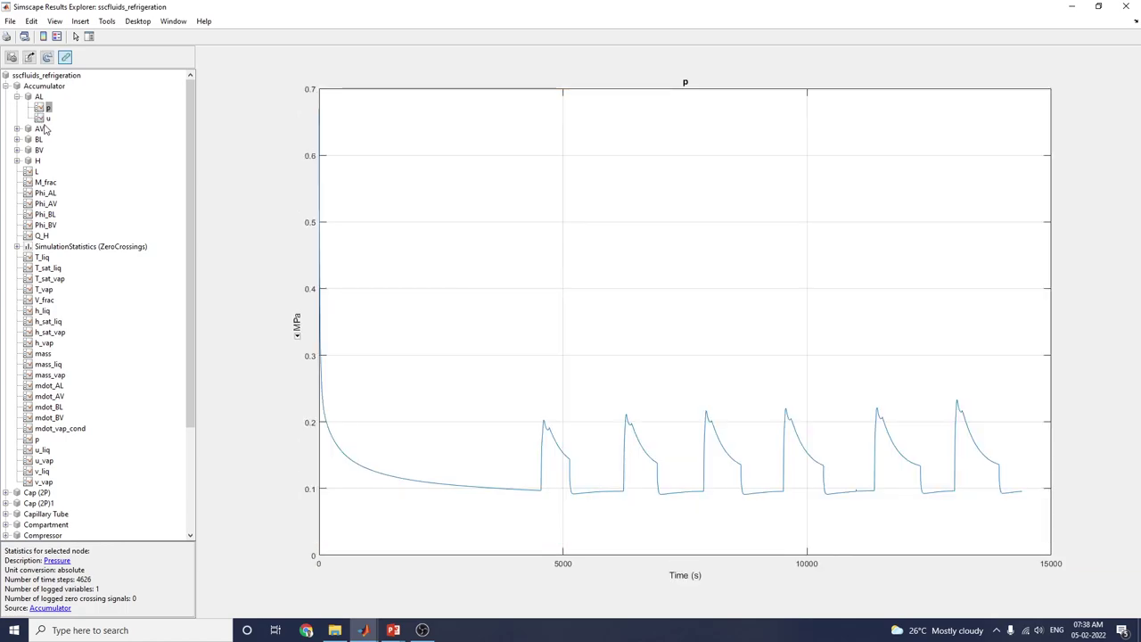
click(48, 118)
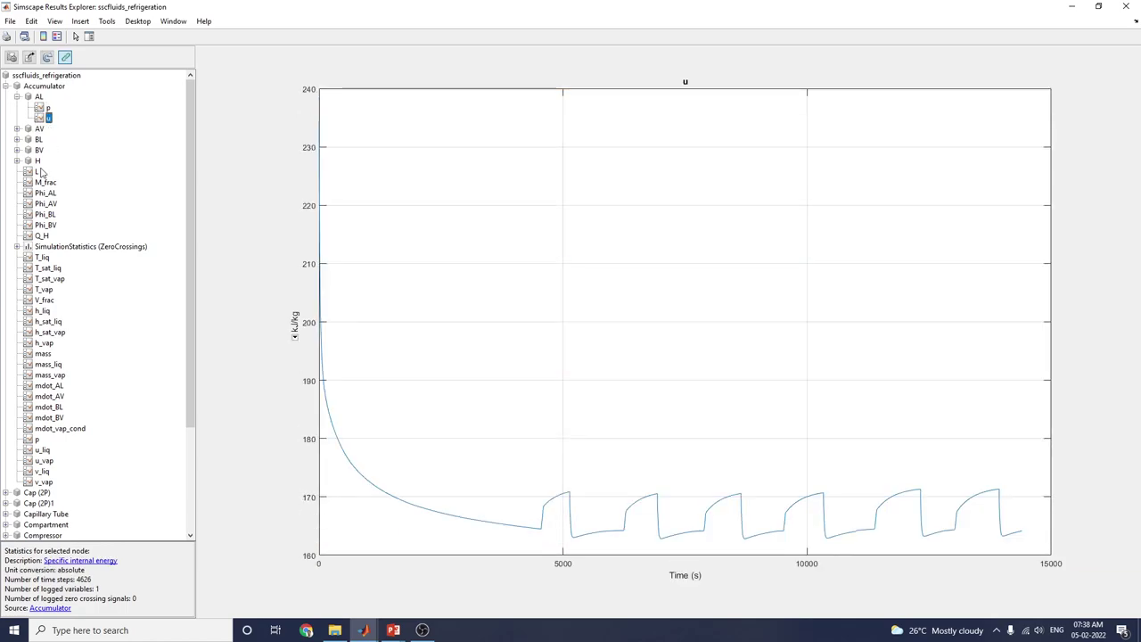
click(16, 128)
click(47, 139)
click(45, 150)
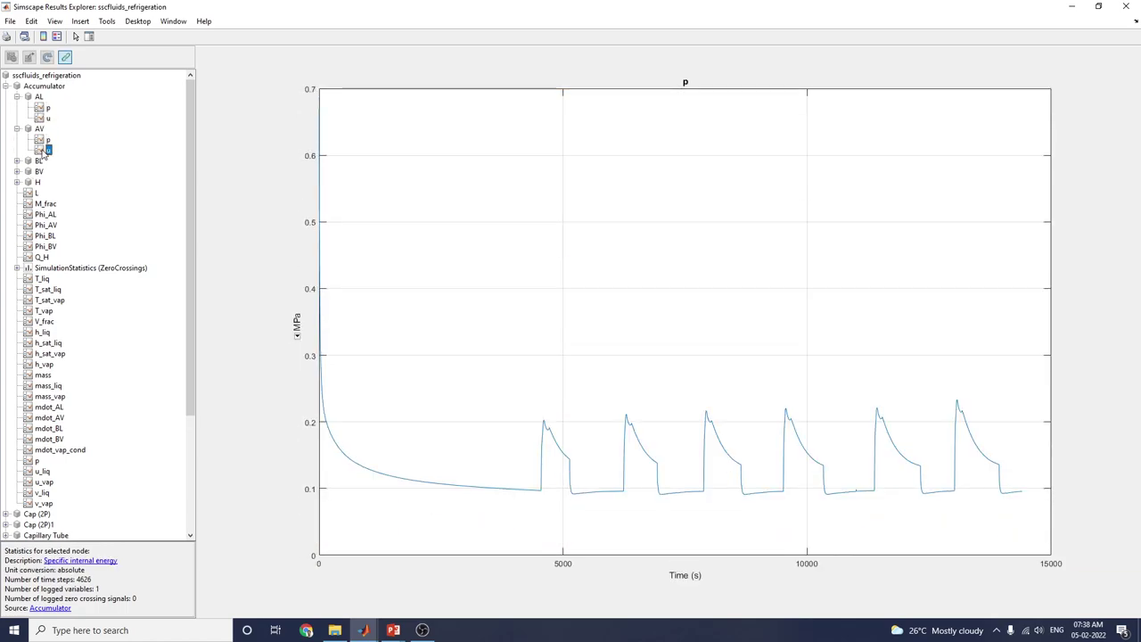
click(38, 160)
double_click(32, 183)
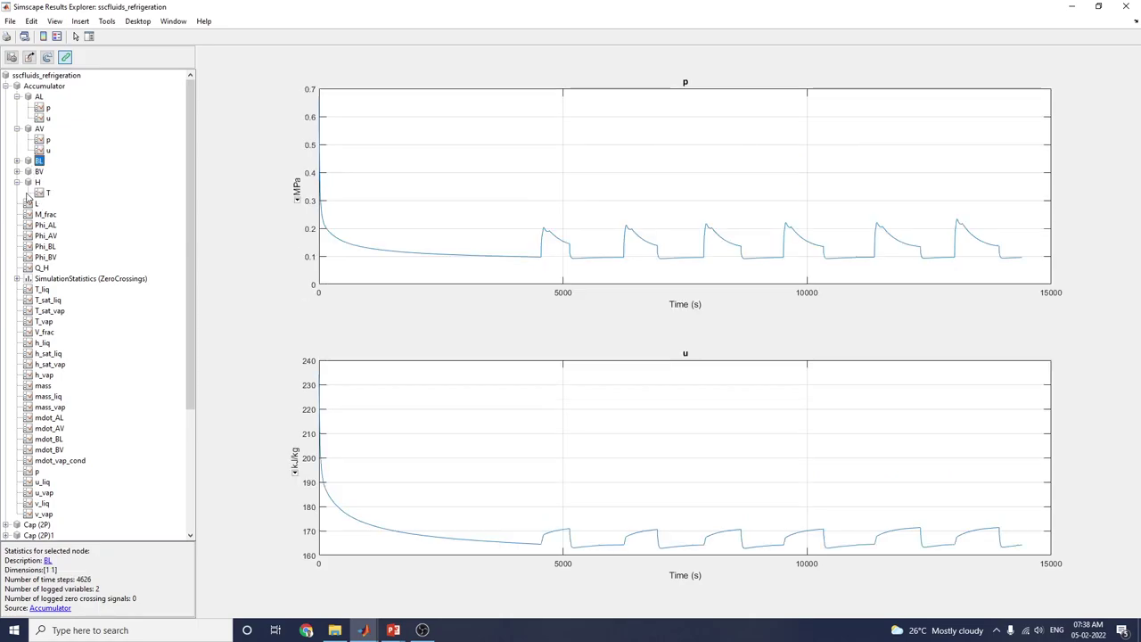
click(39, 193)
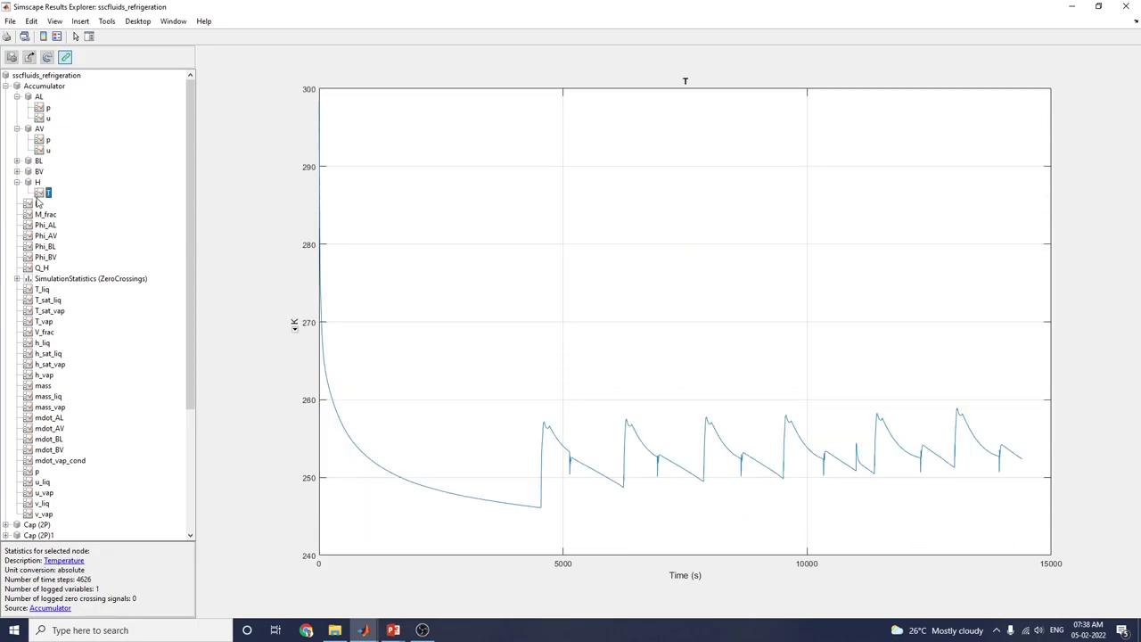
Step: Plot the accumulator's zero-crossing signals zc_1, zc_3, zc_7, then T_liq and T_sat_vap
click(41, 280)
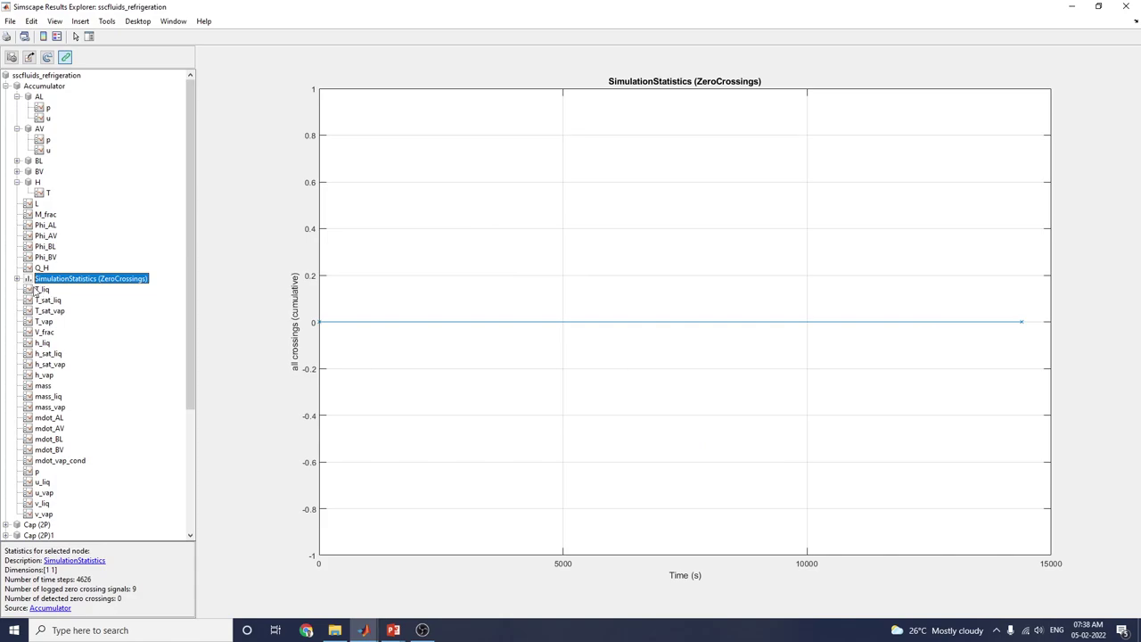
click(17, 279)
click(55, 291)
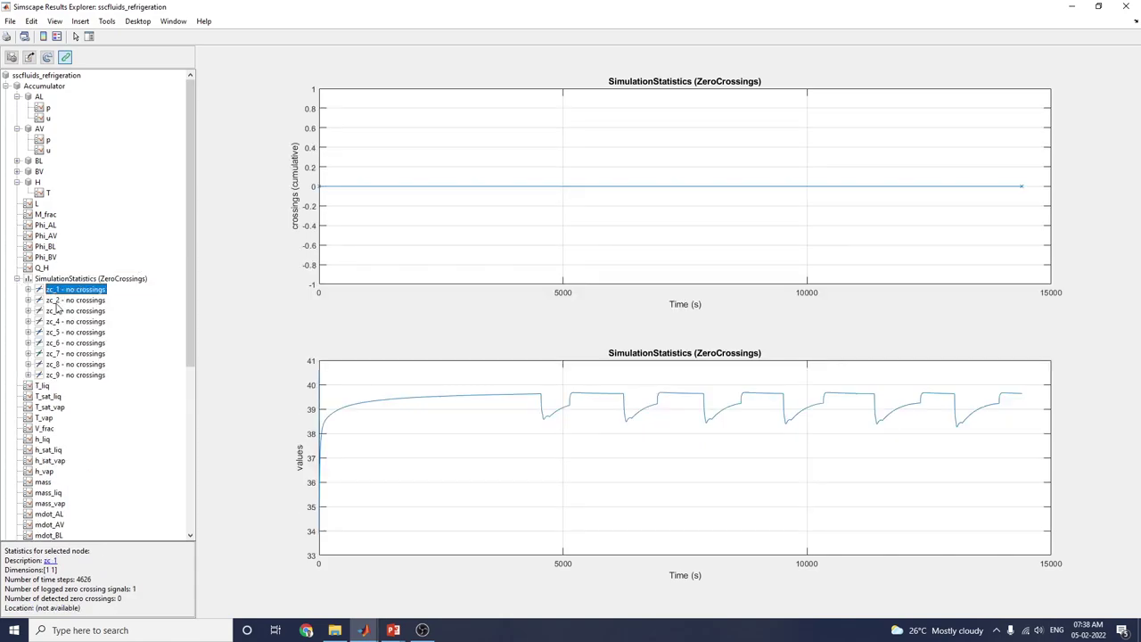
click(55, 310)
click(69, 354)
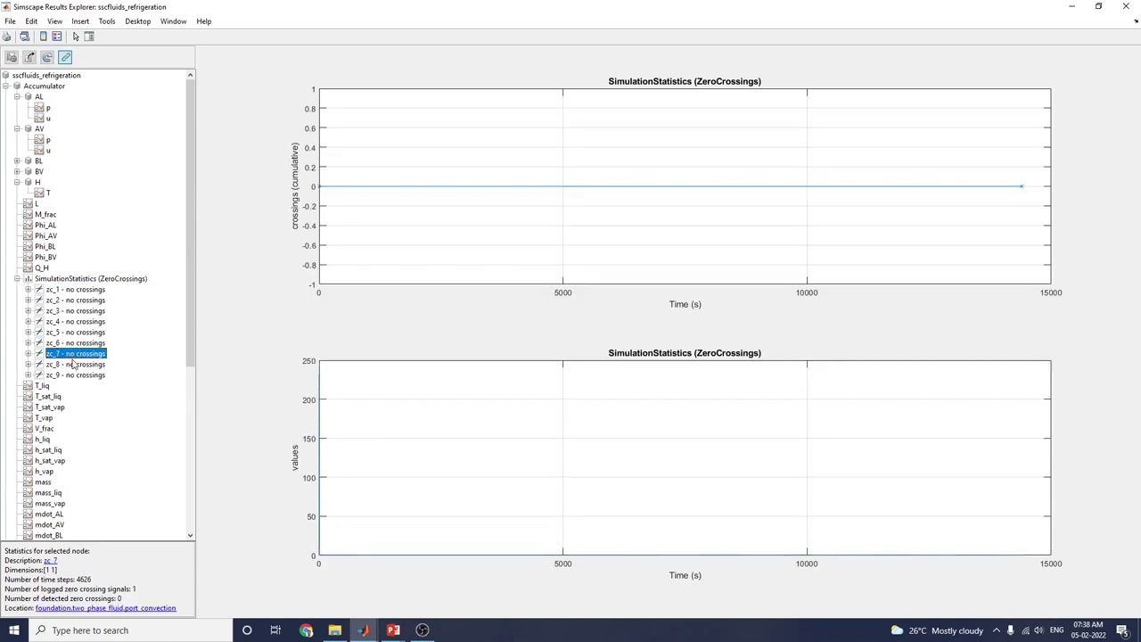
click(42, 386)
click(39, 408)
Step: Expand the Capillary Tube's logged variables and plot its H temperature
scroll(45, 432, down, 7)
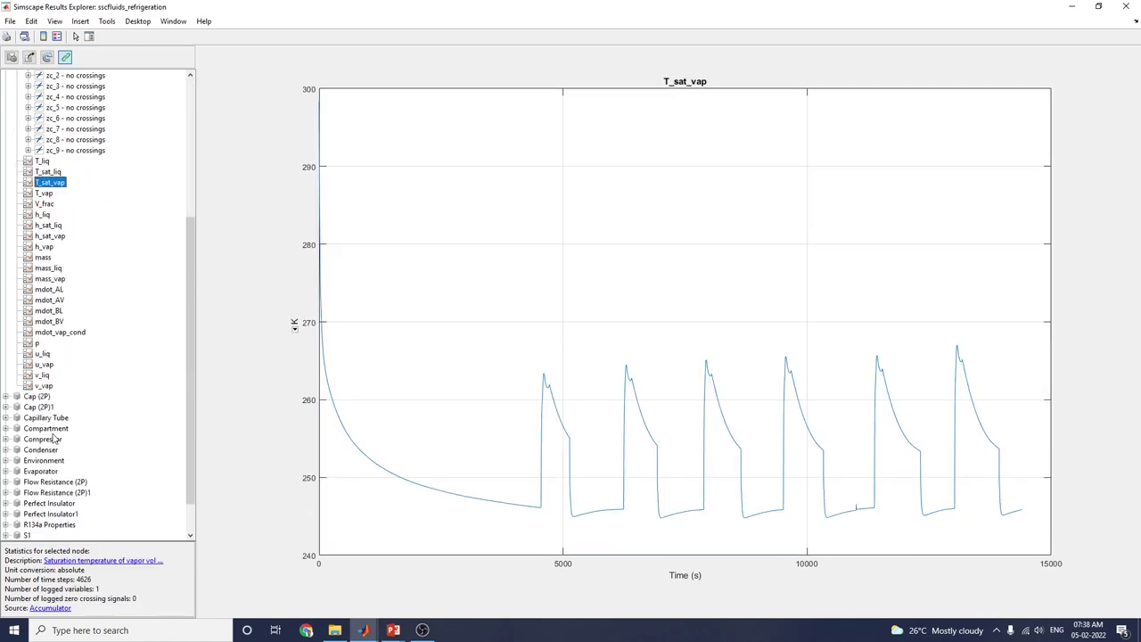
click(49, 418)
click(7, 417)
click(39, 396)
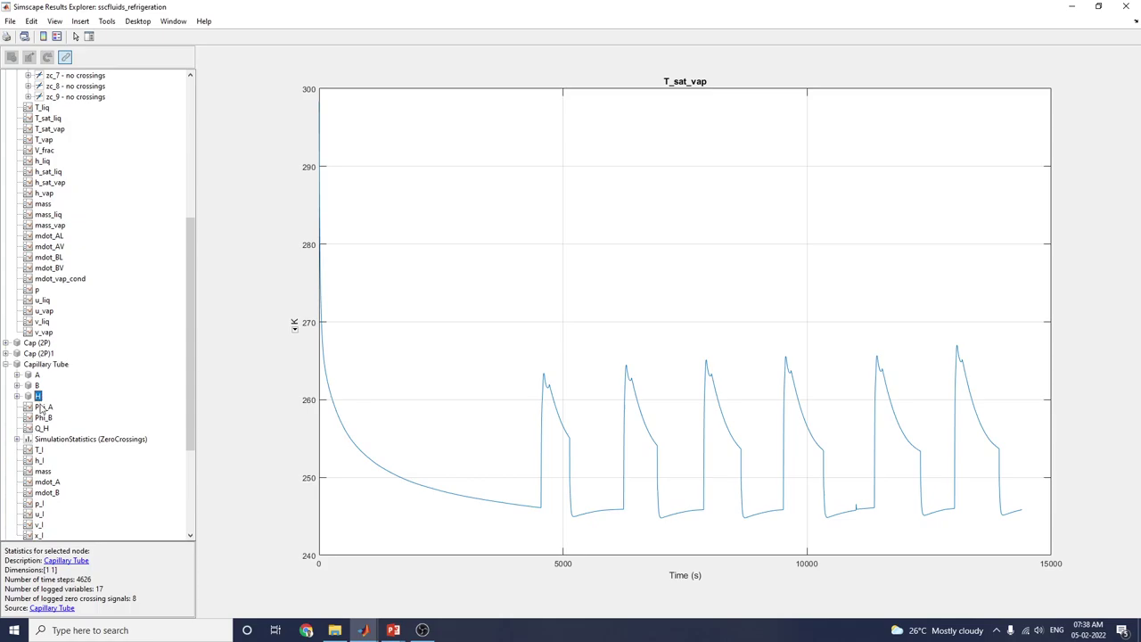
Step: Browse Compartment Supply Air, Bottom Insulation and Food statistics, then plot Freezer Air's Q_H
scroll(78, 419, down, 3)
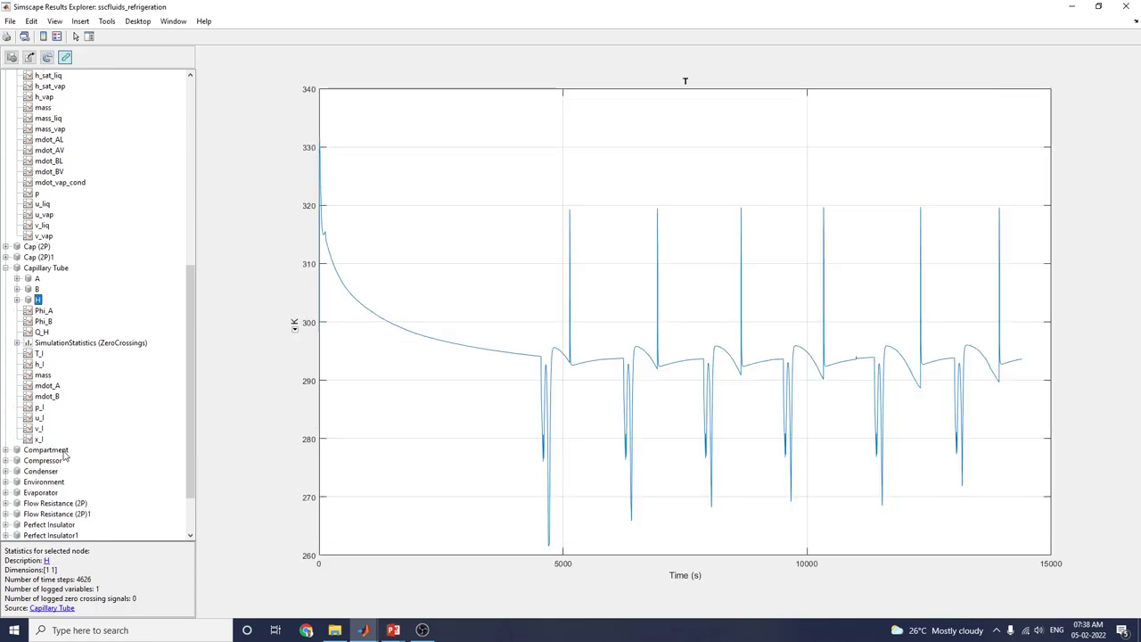
click(6, 450)
click(58, 453)
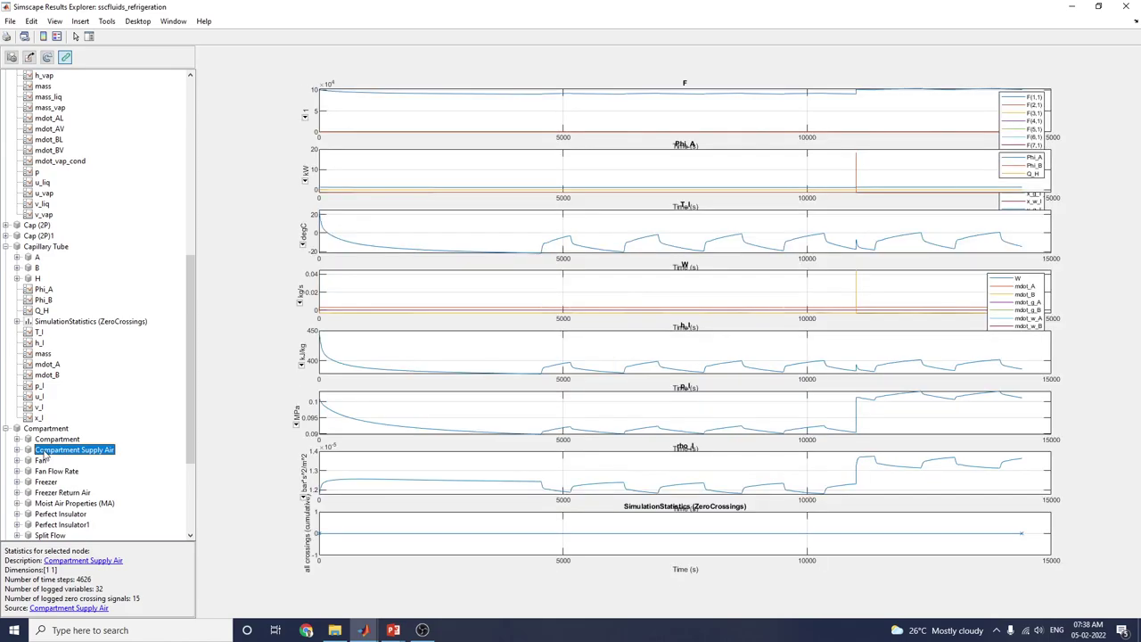
click(17, 482)
click(64, 493)
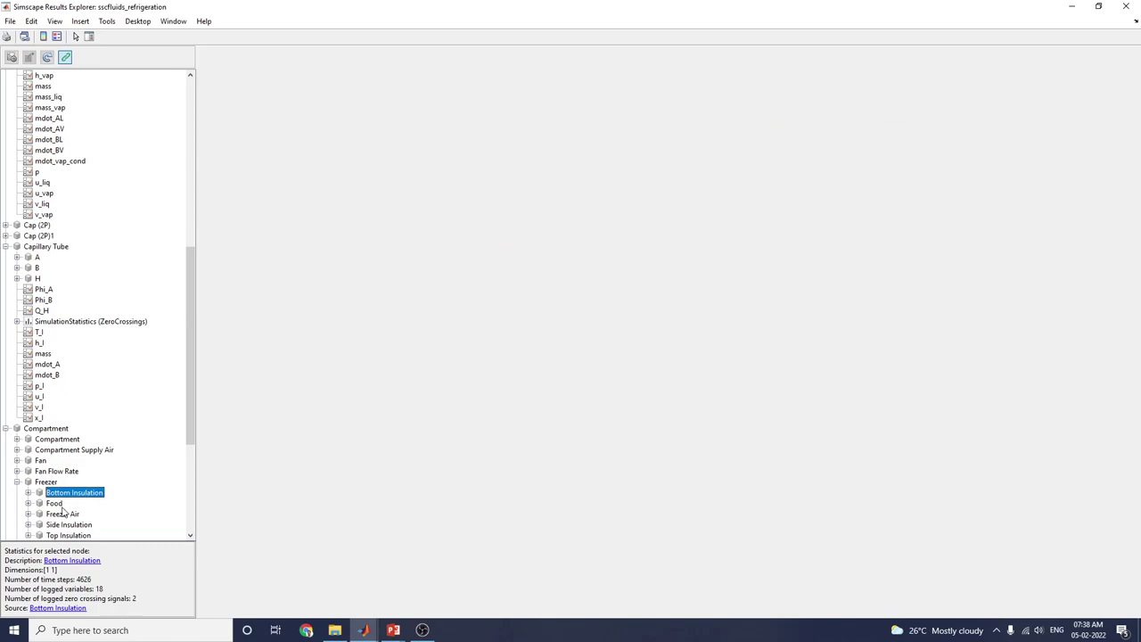
click(57, 503)
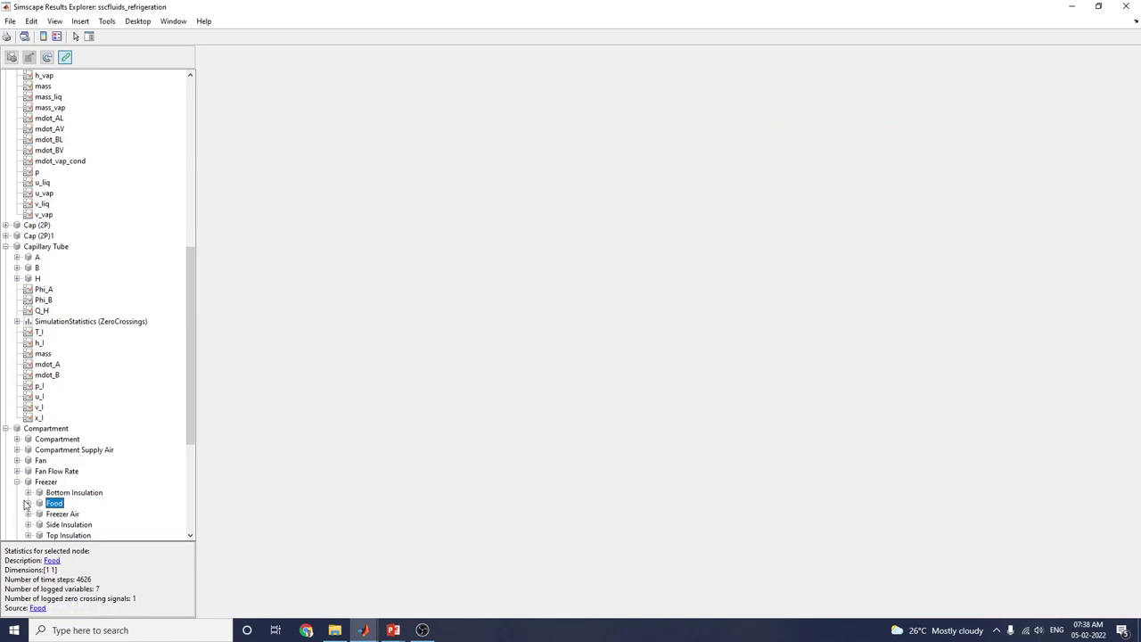
click(28, 515)
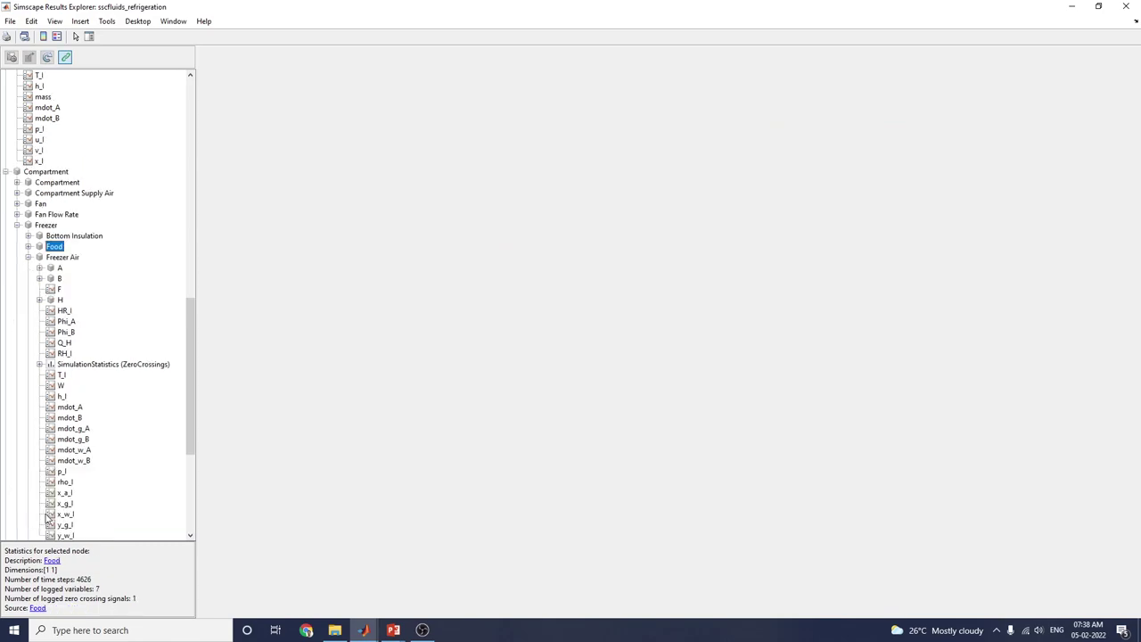
click(59, 343)
Step: Expand R134a Properties node A, view S1's statistics, and scroll back to the tree's top
scroll(149, 435, down, 4)
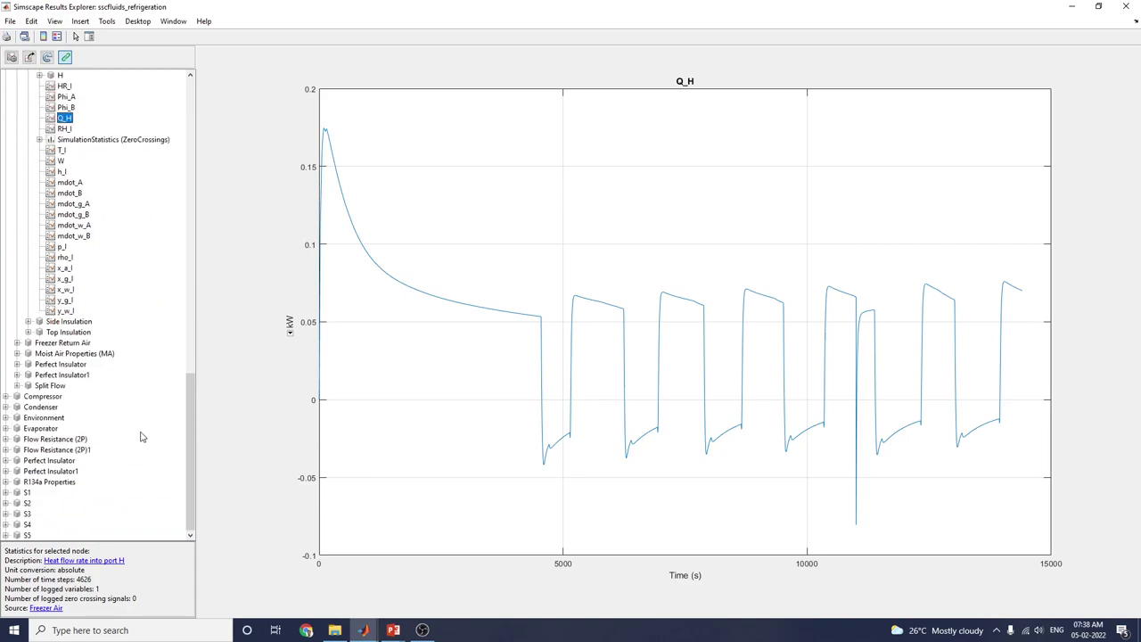
click(57, 482)
click(6, 481)
click(36, 492)
click(17, 493)
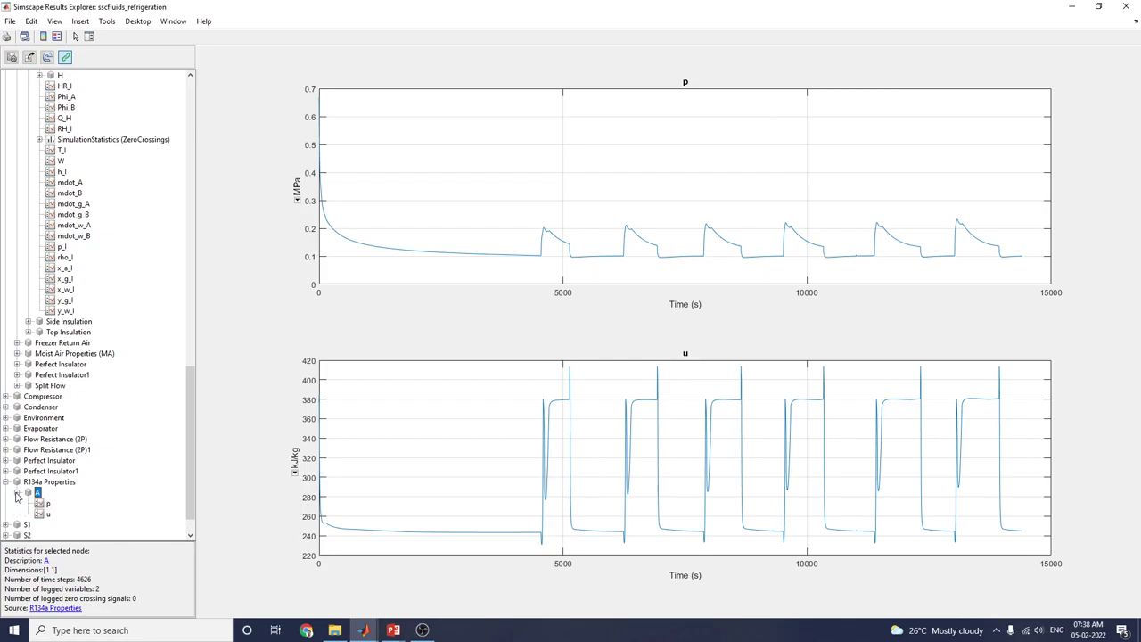
click(27, 526)
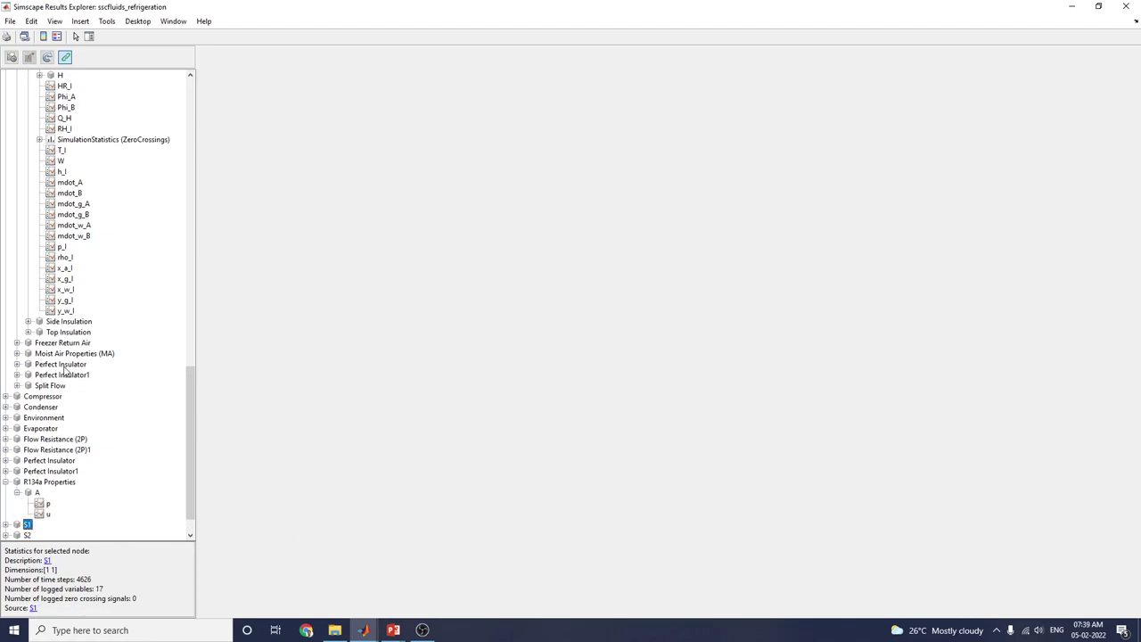
drag(187, 412, 198, 523)
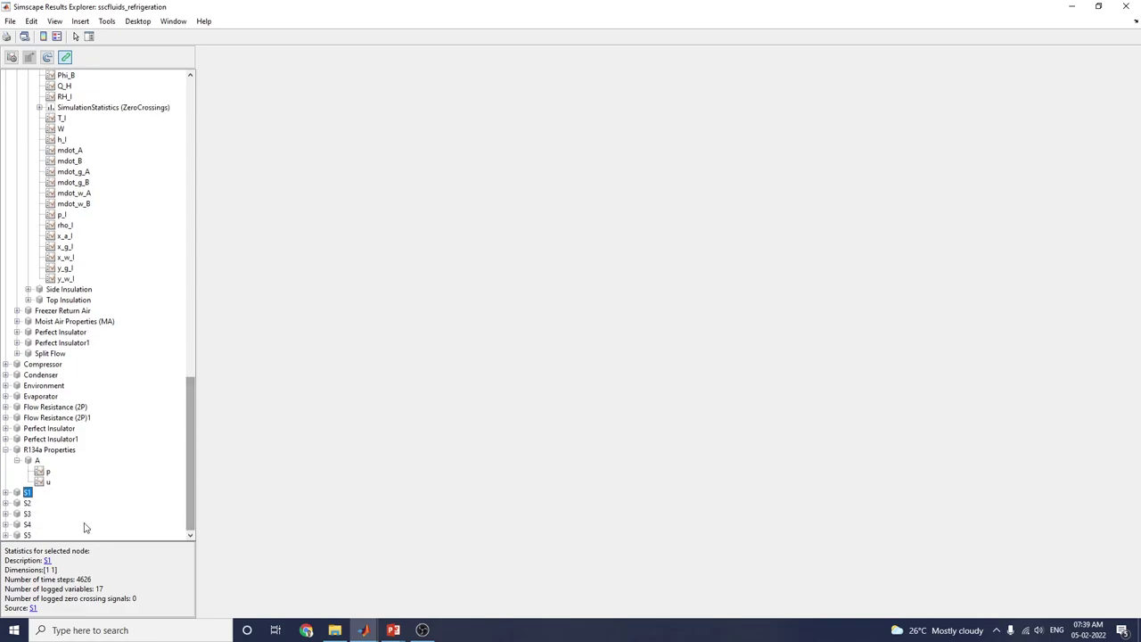
drag(198, 467, 219, 163)
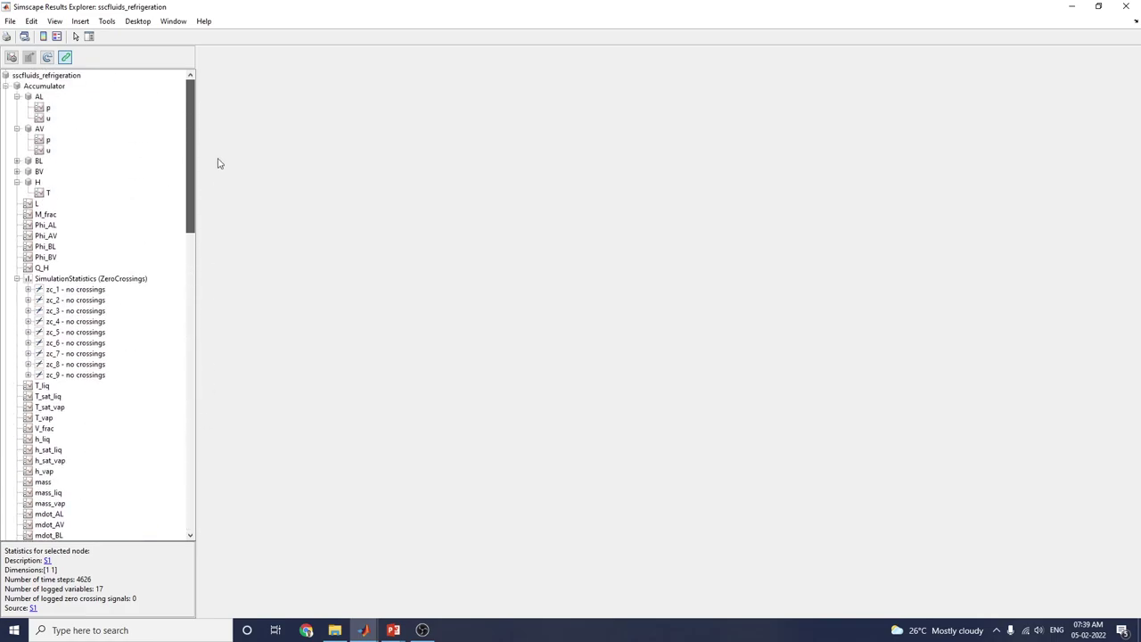
Step: Plot the accumulator's Phi_AV energy flow rate in kW and insert a legend labelled Phi_AV
click(47, 107)
click(45, 235)
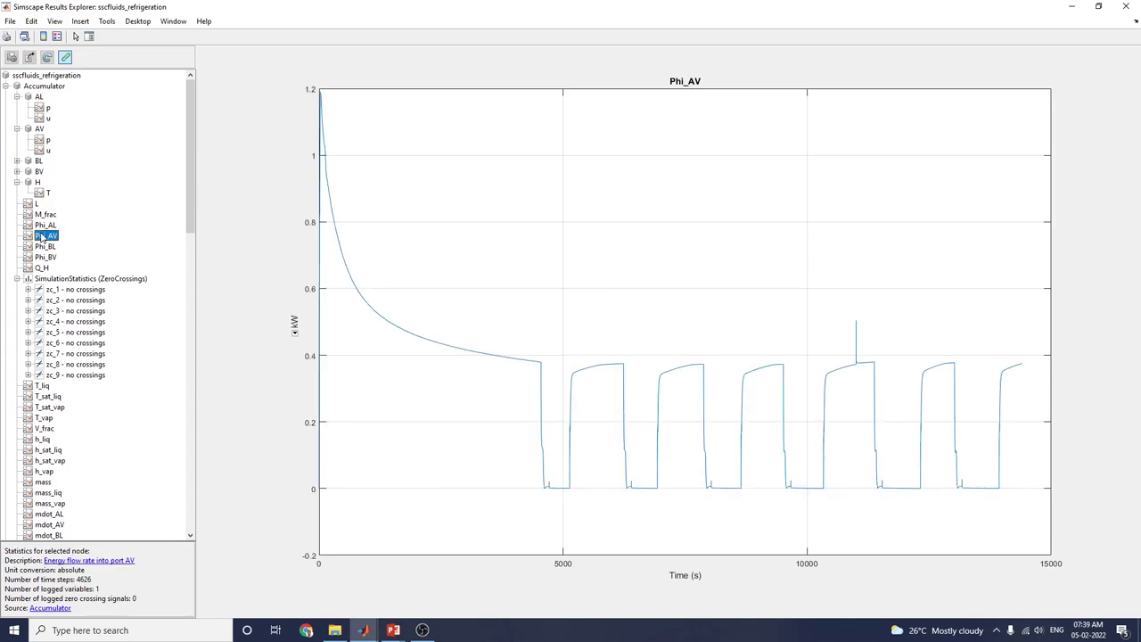
click(77, 25)
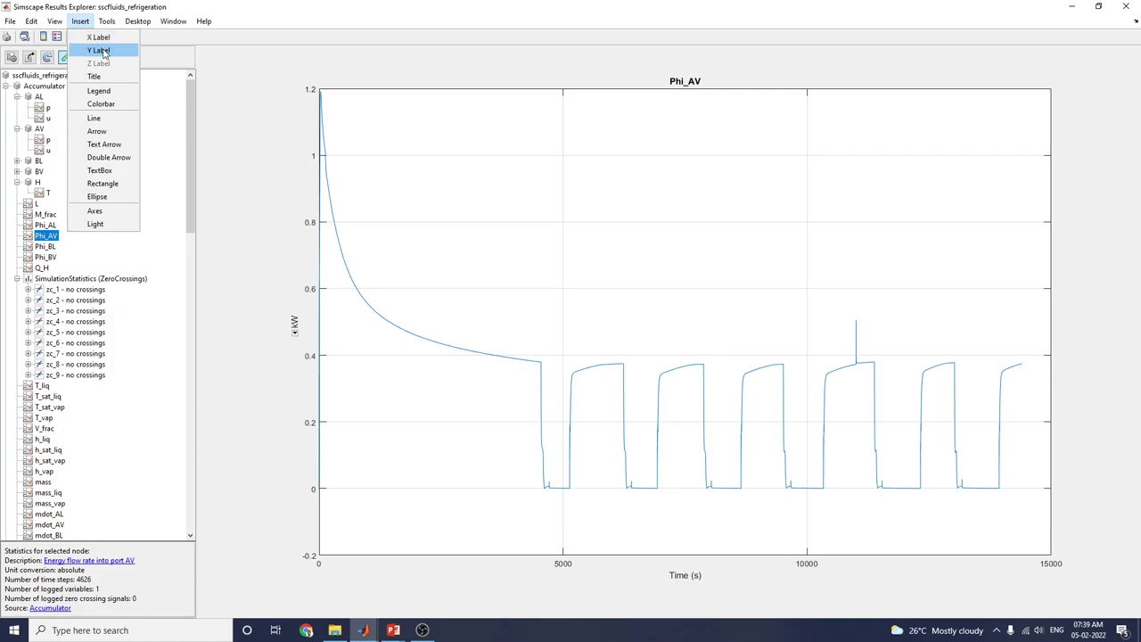
click(109, 91)
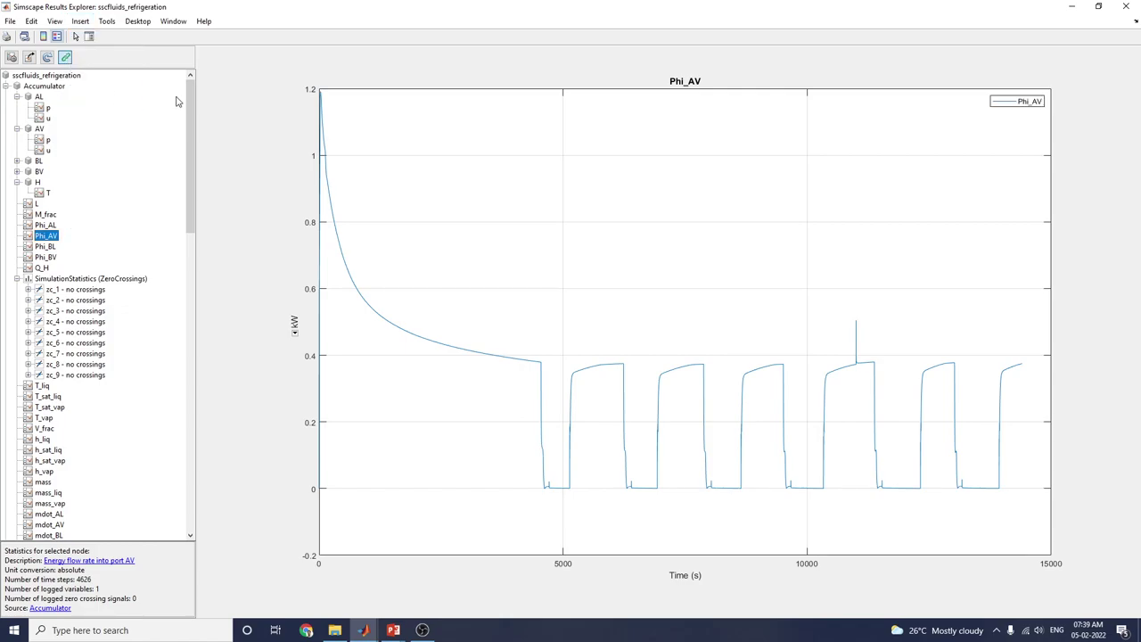